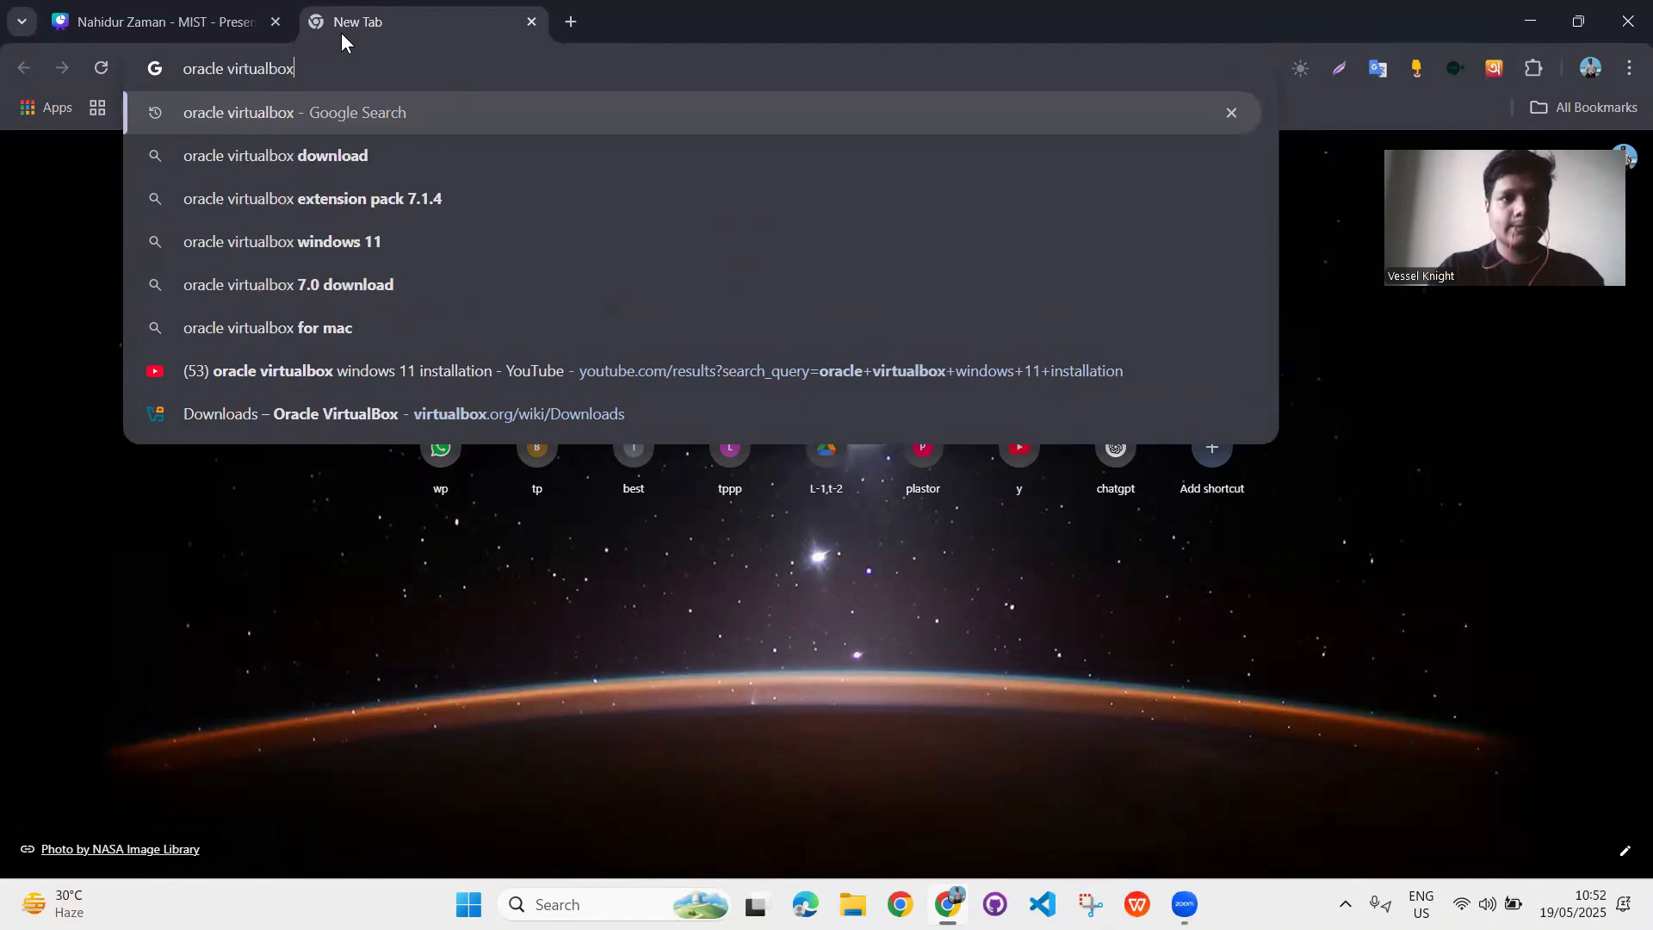
# Search the web for "oracle virtualbox download" and open the official Oracle VirtualBox downloads page
pyautogui.press('Down')
pyautogui.press('Return')
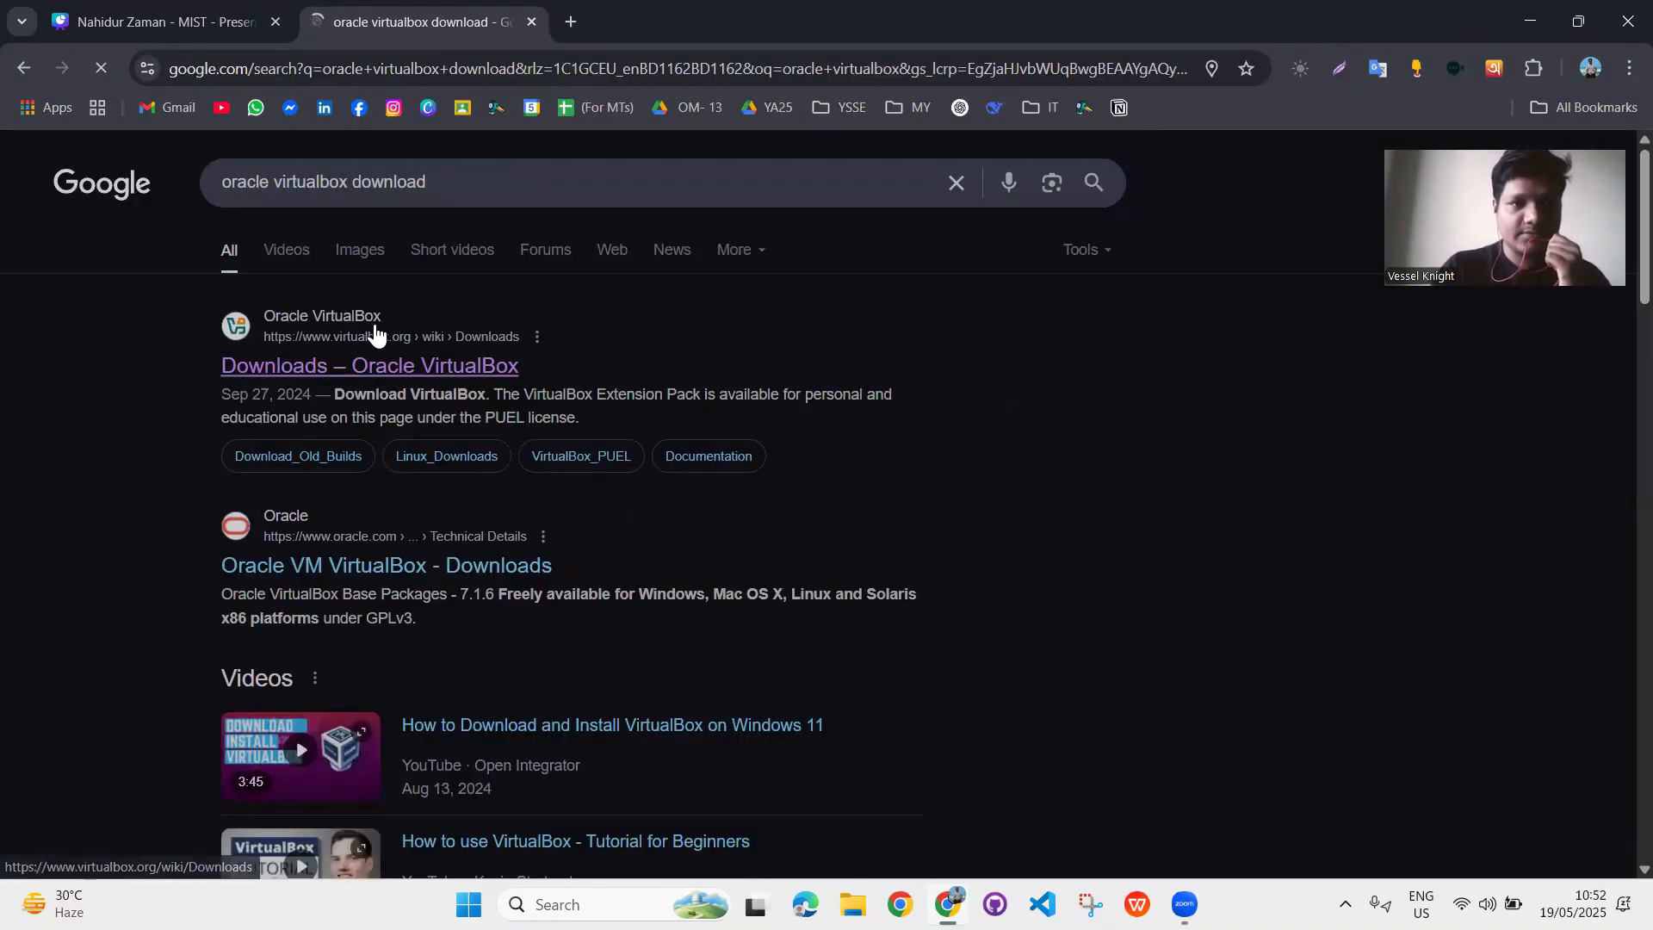
pyautogui.click(339, 379)
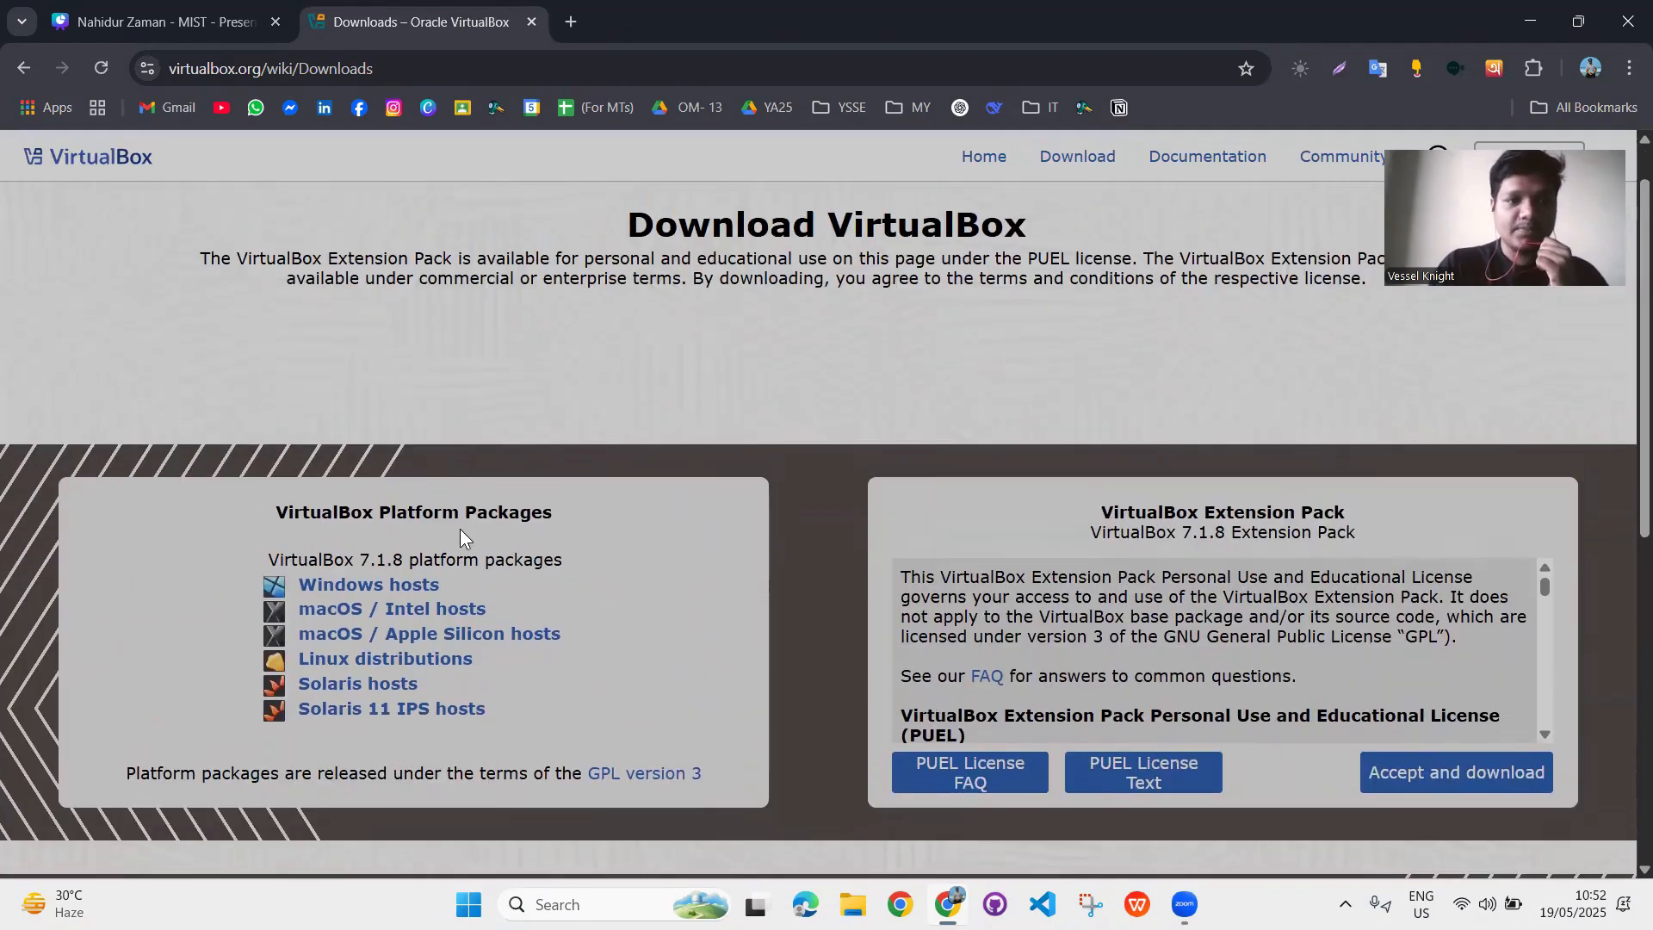
pyautogui.click(382, 594)
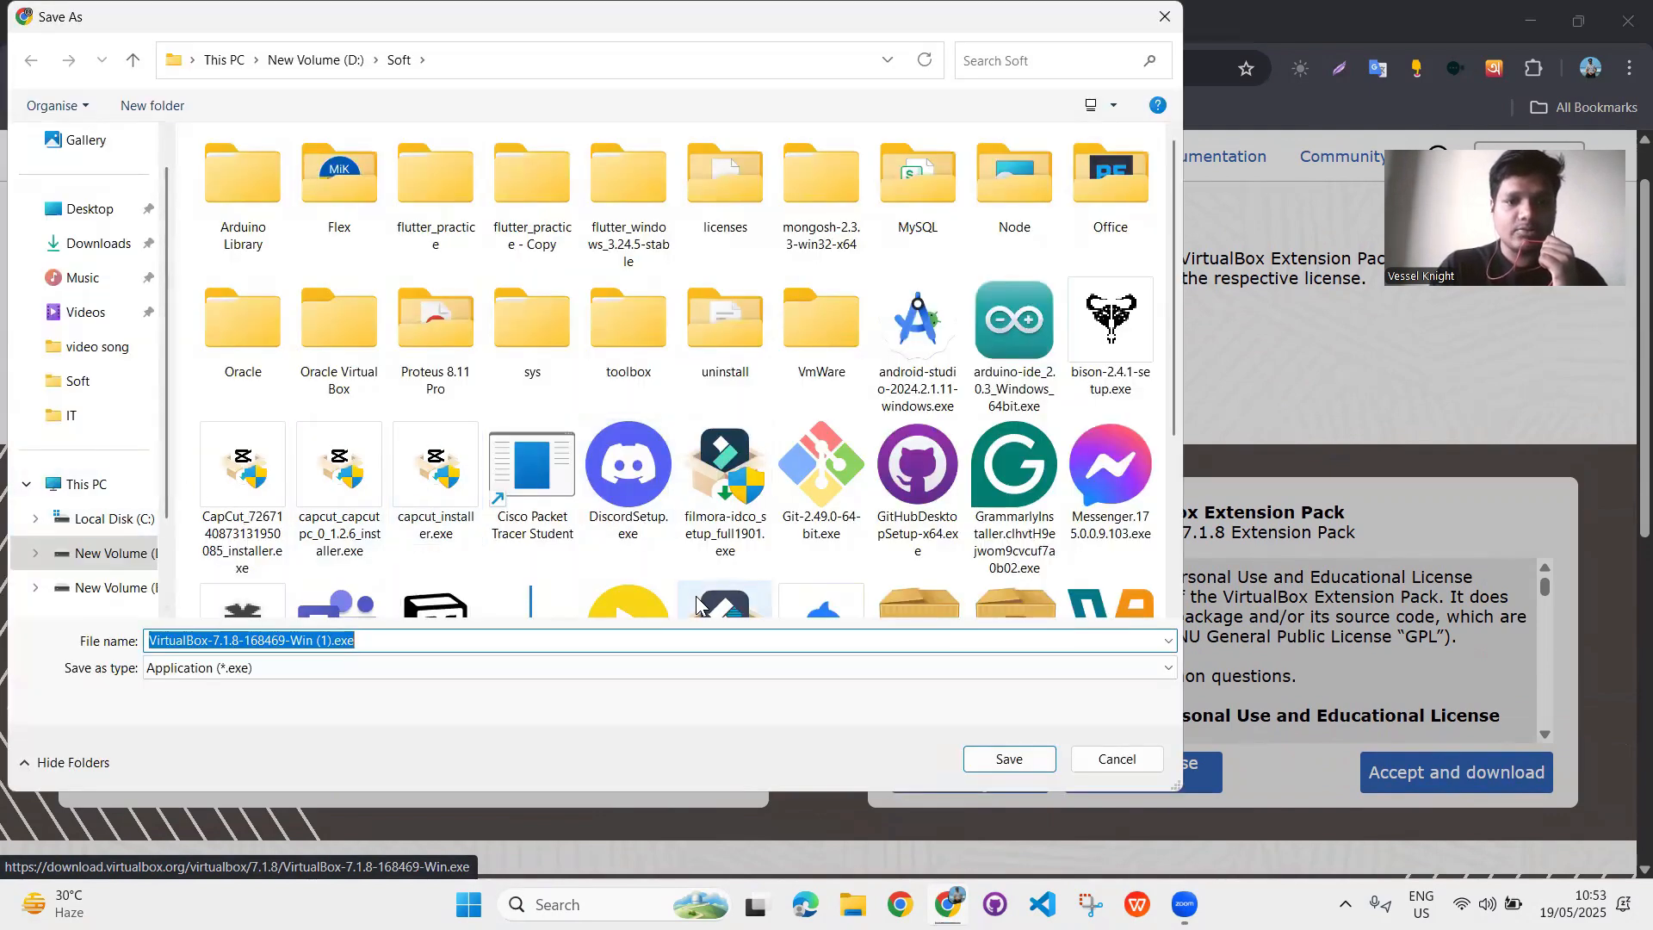
pyautogui.scroll(-2, 815, 487)
pyautogui.scroll(2, 815, 487)
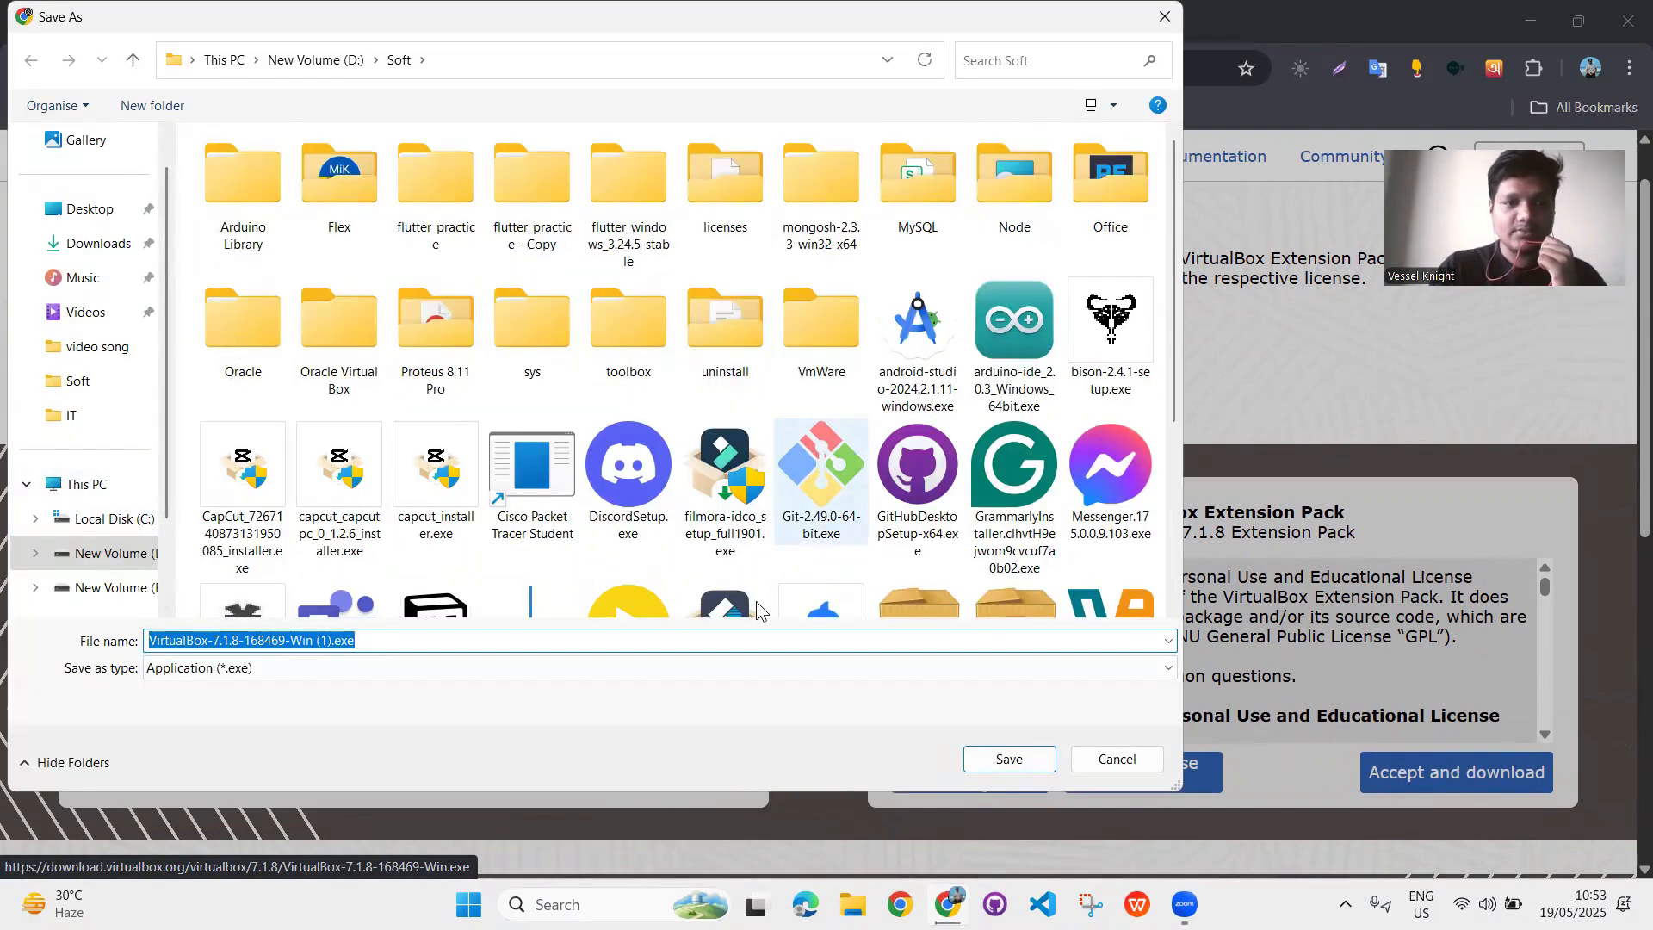
pyautogui.click(1114, 755)
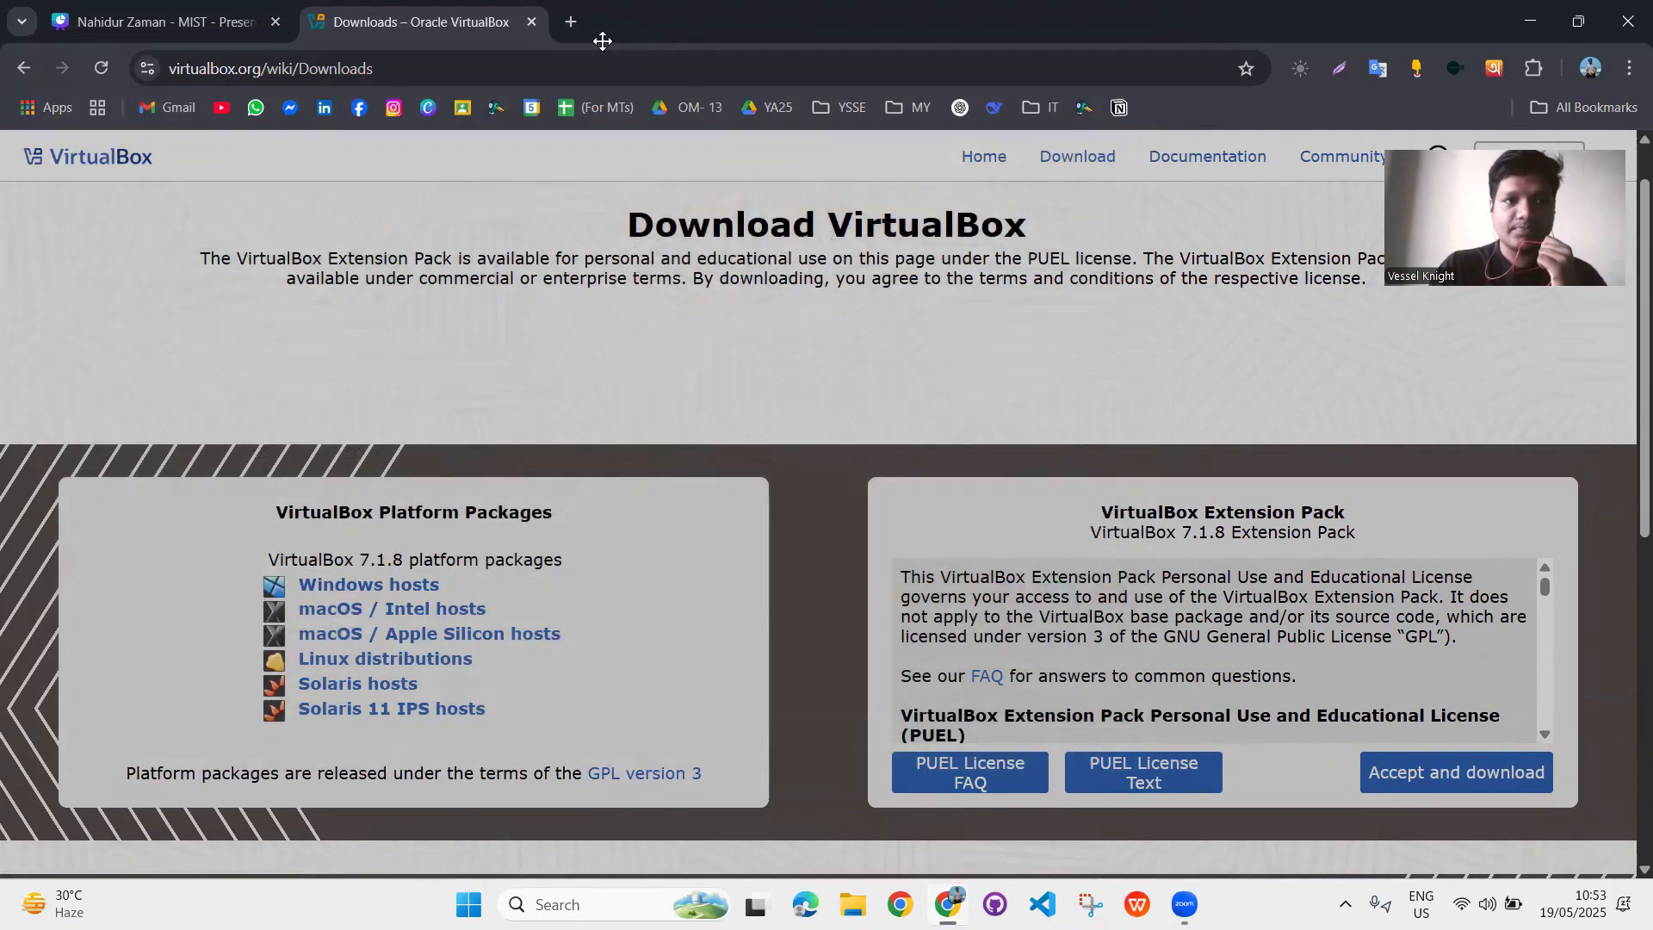
# Search for "ubuntu download" in a new browser tab and open the Download Ubuntu Desktop page
pyautogui.hotkey('ctrl', 't')
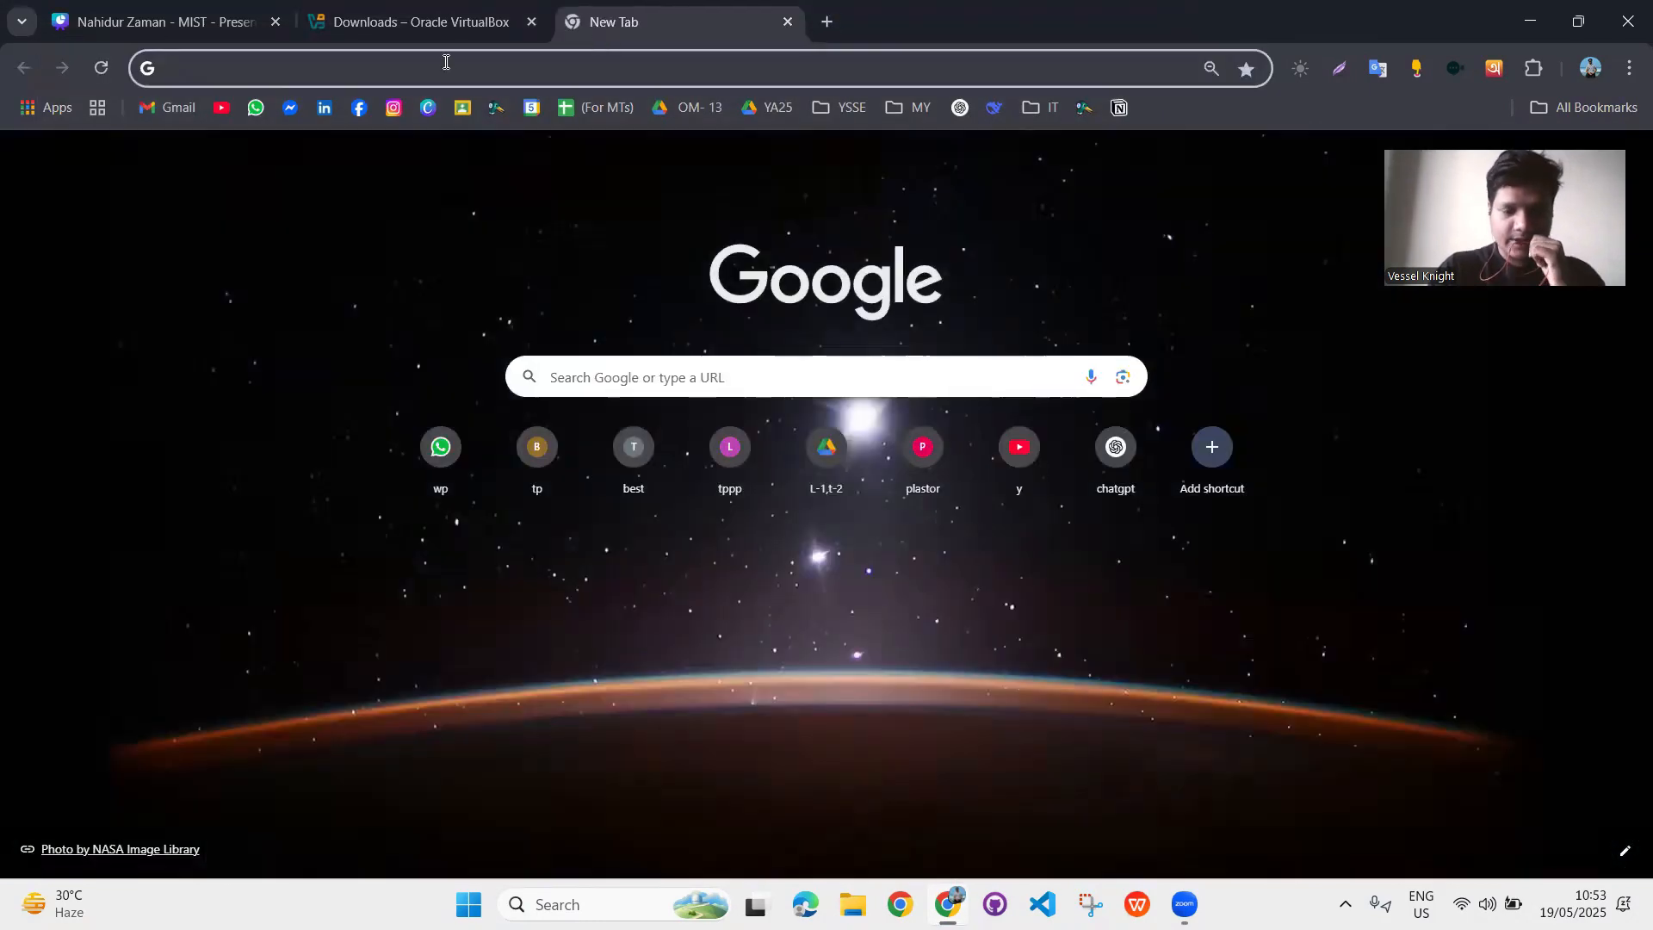
pyautogui.write('ubun')
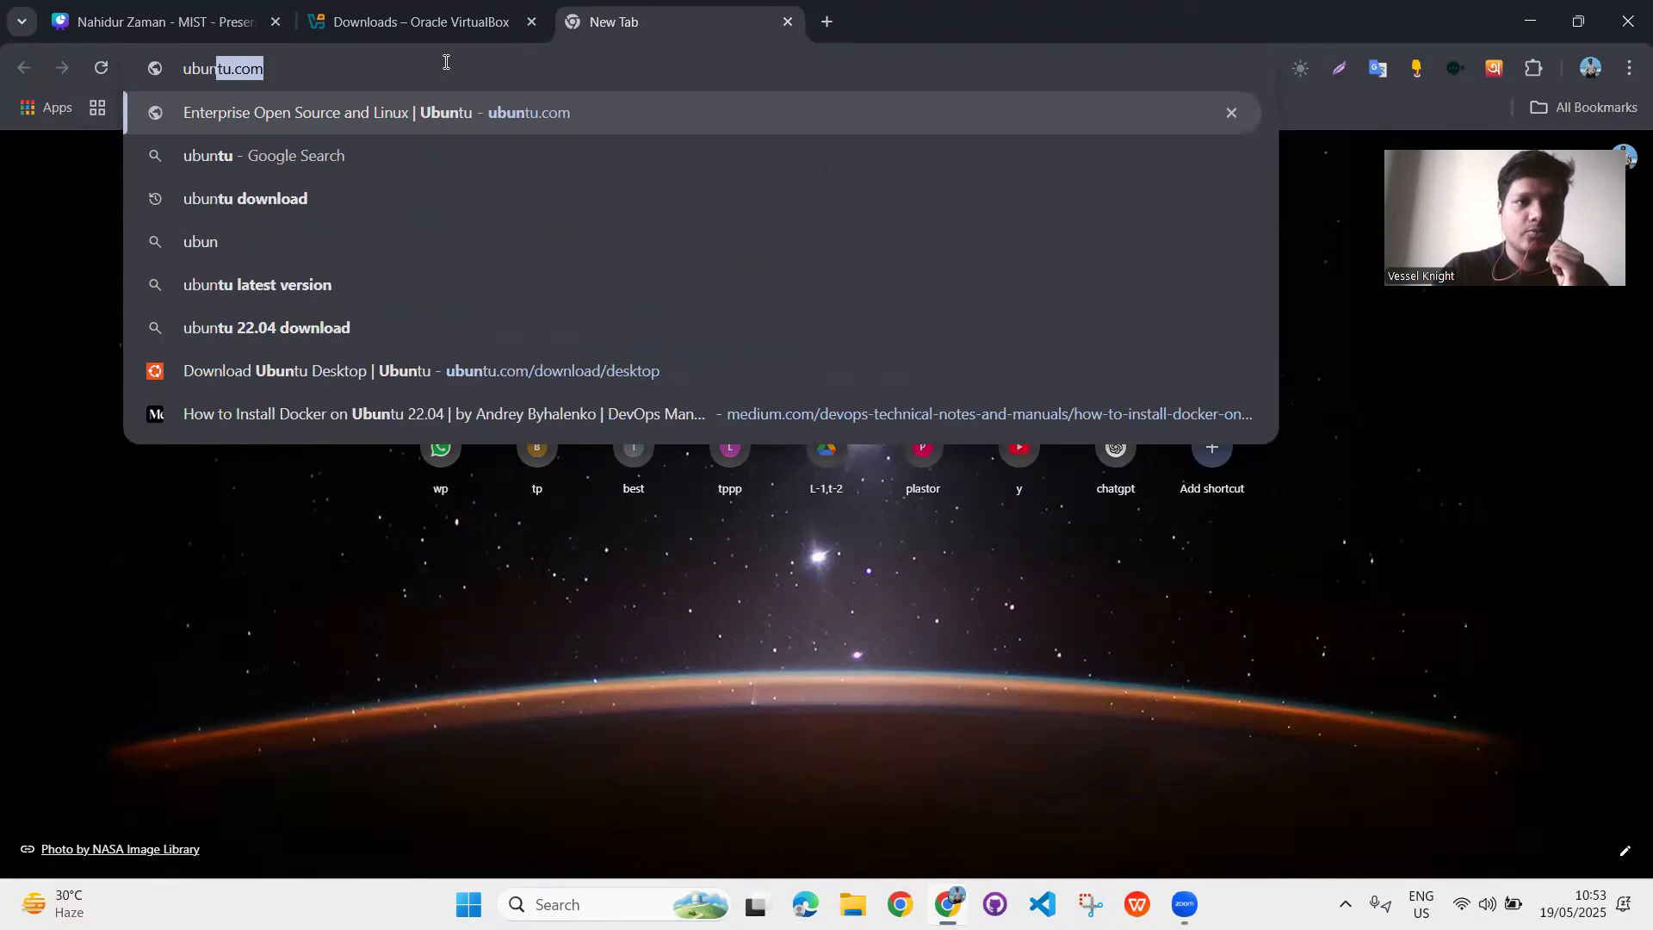
pyautogui.press('Down')
pyautogui.press('Down')
pyautogui.press('Down')
pyautogui.press('Down')
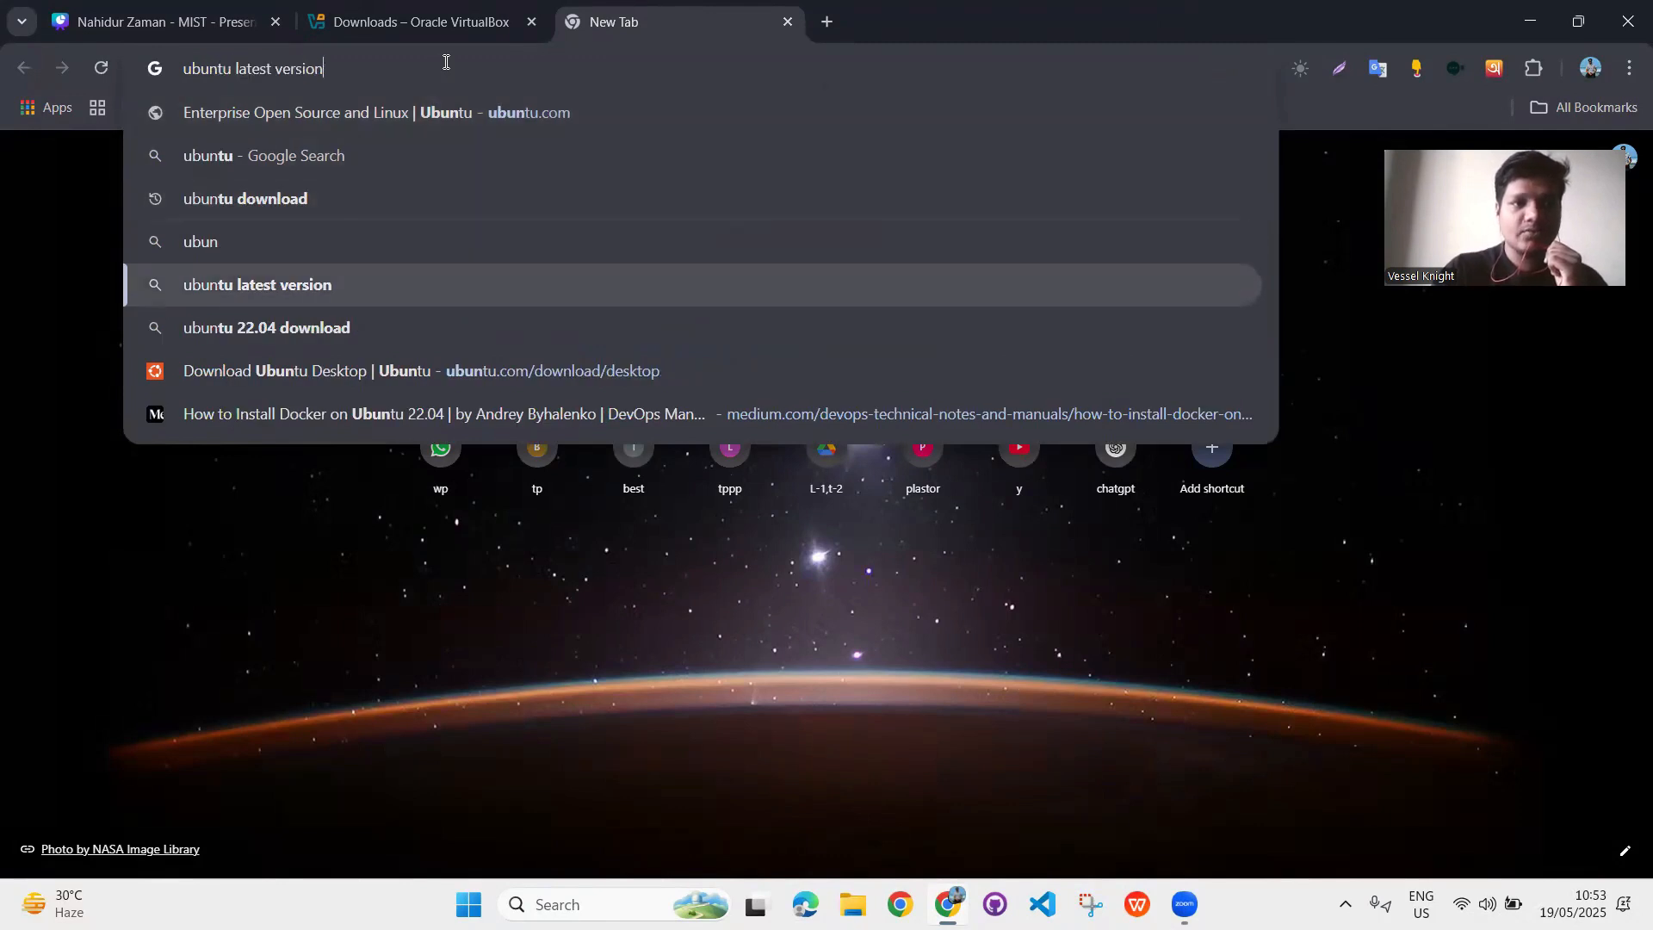
pyautogui.press('Up')
pyautogui.press('Up')
pyautogui.press('Return')
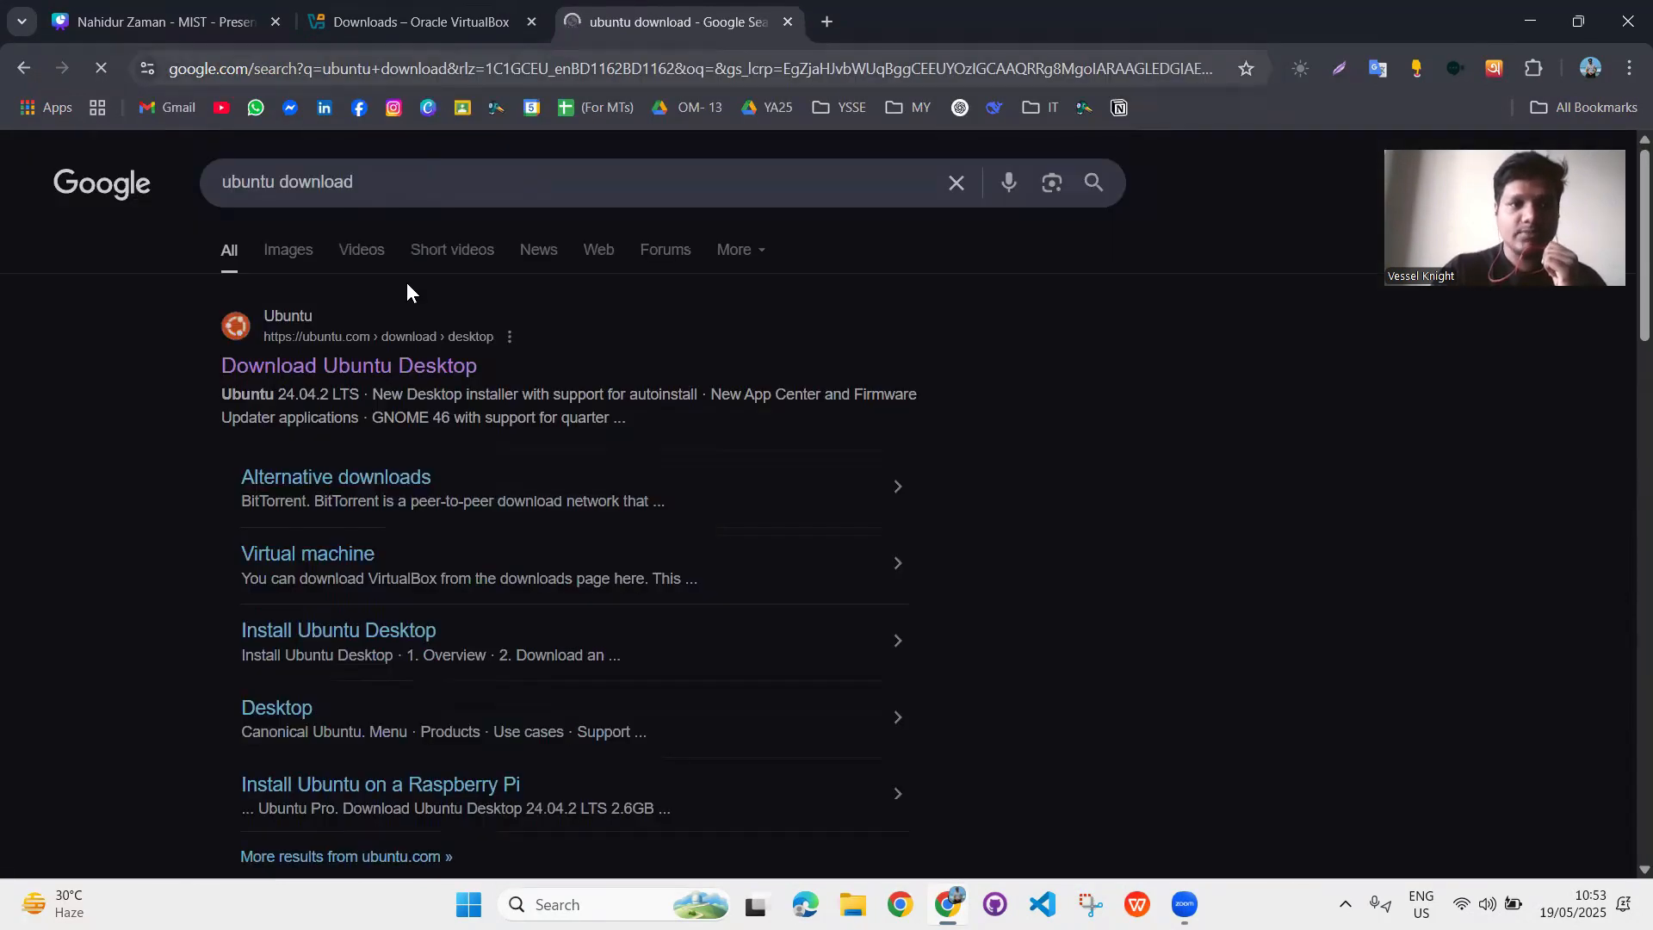
pyautogui.click(343, 369)
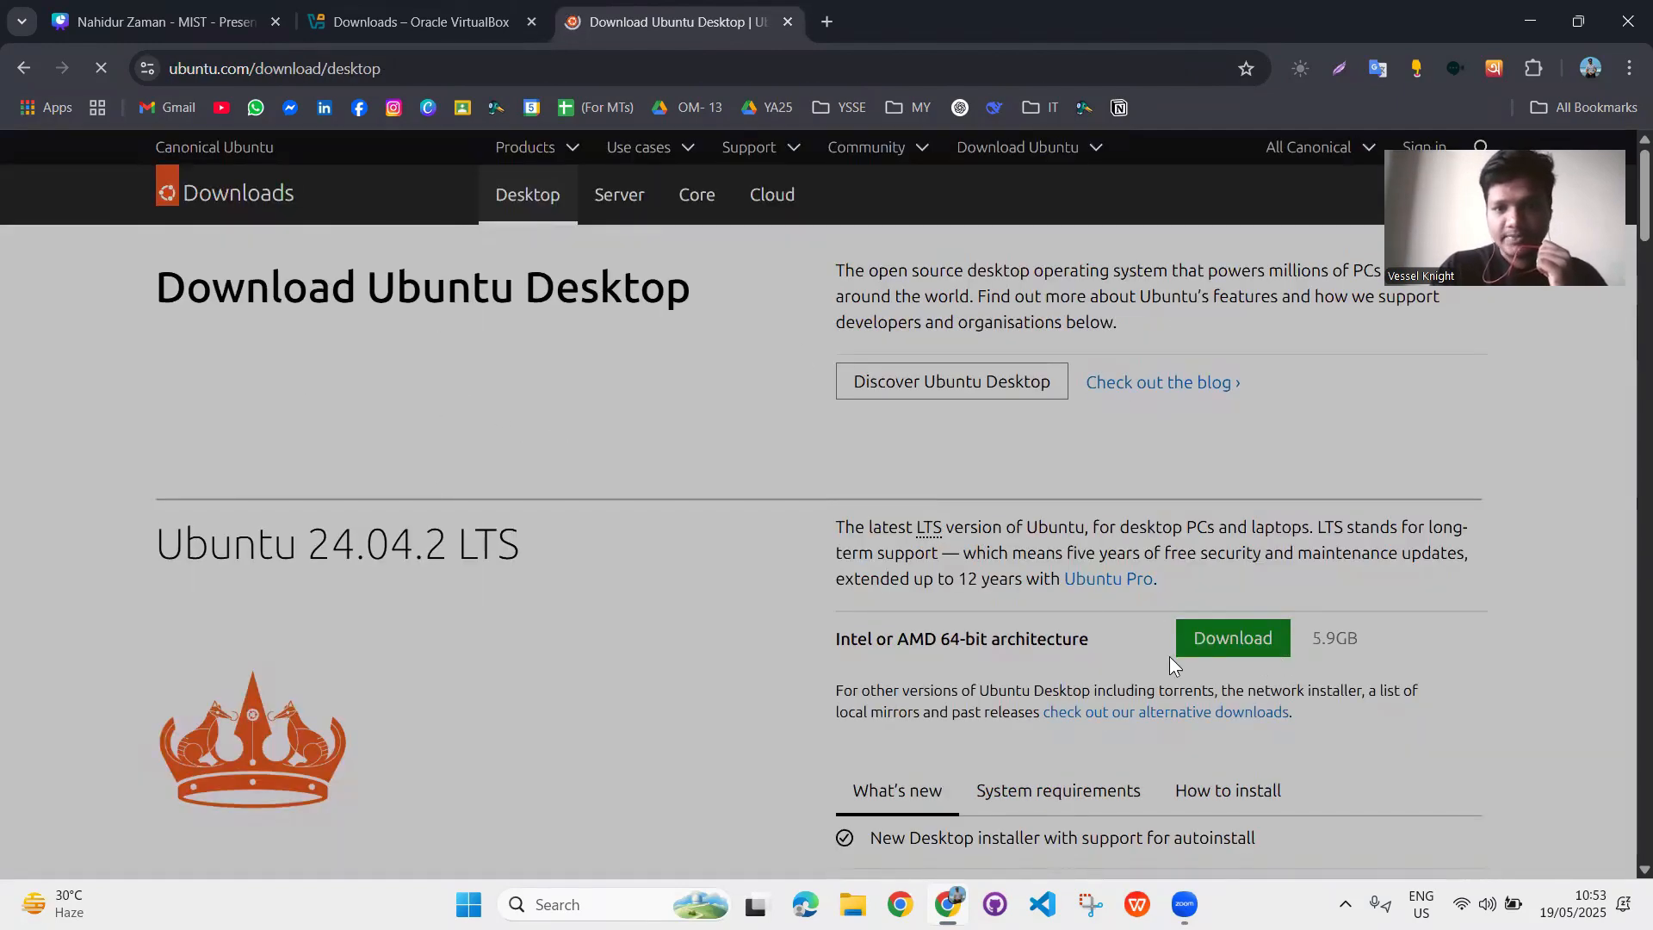
pyautogui.moveTo(840, 642)
pyautogui.mouseDown()
pyautogui.moveTo(1087, 641)
pyautogui.moveTo(839, 641)
pyautogui.mouseUp()
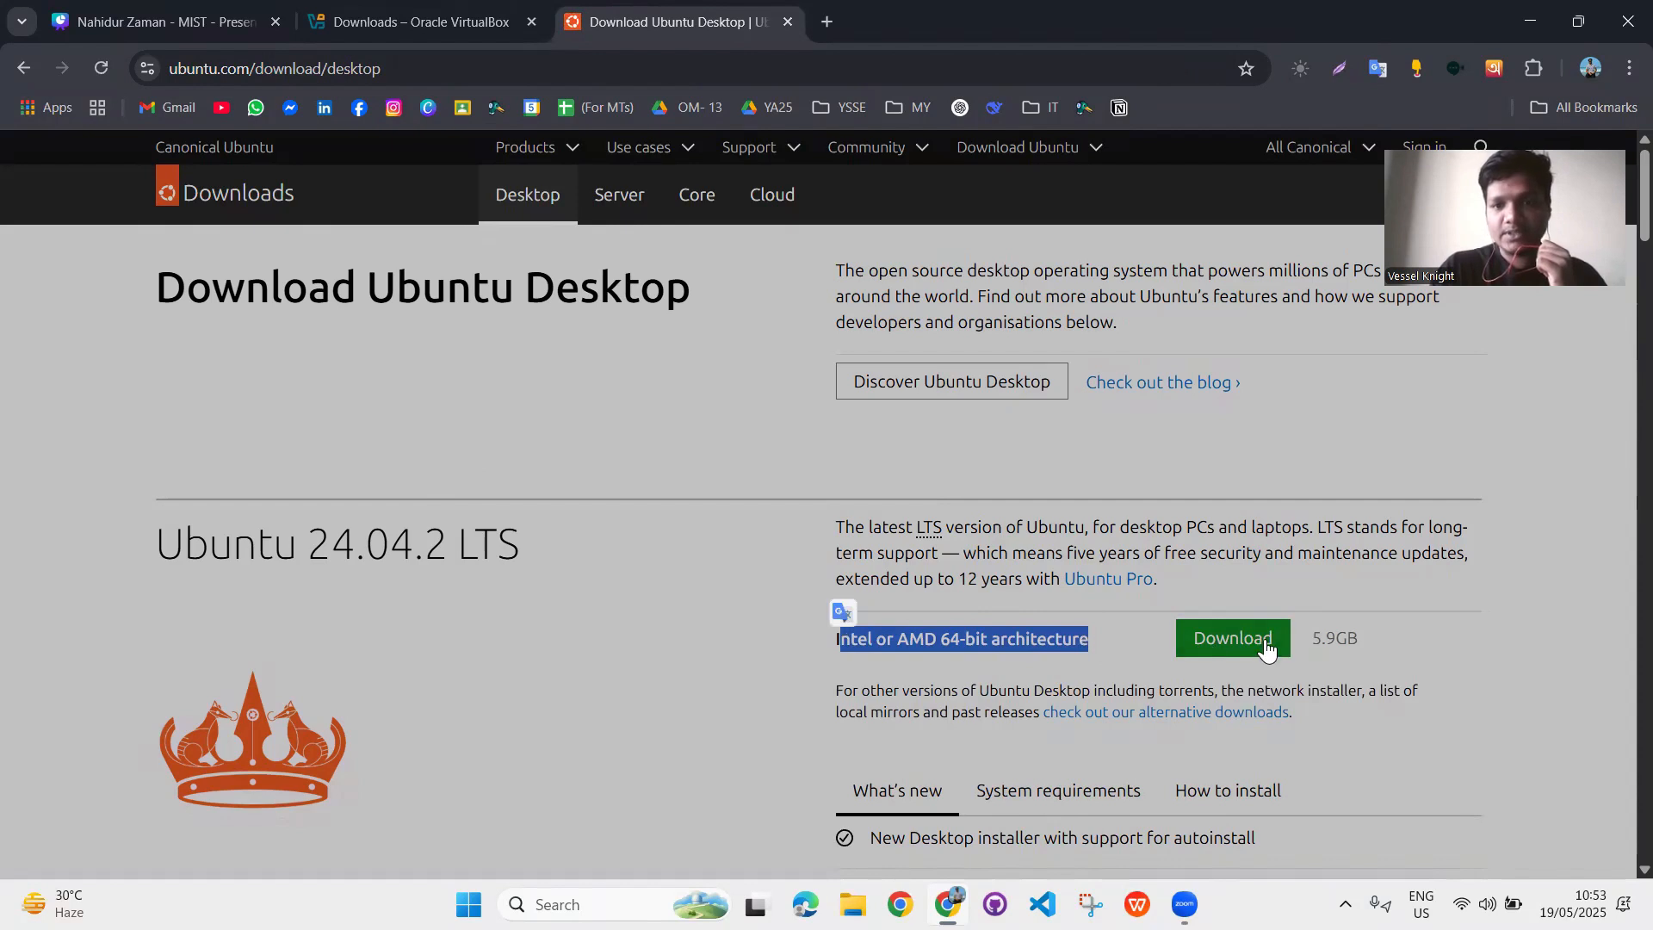
pyautogui.click(1310, 637)
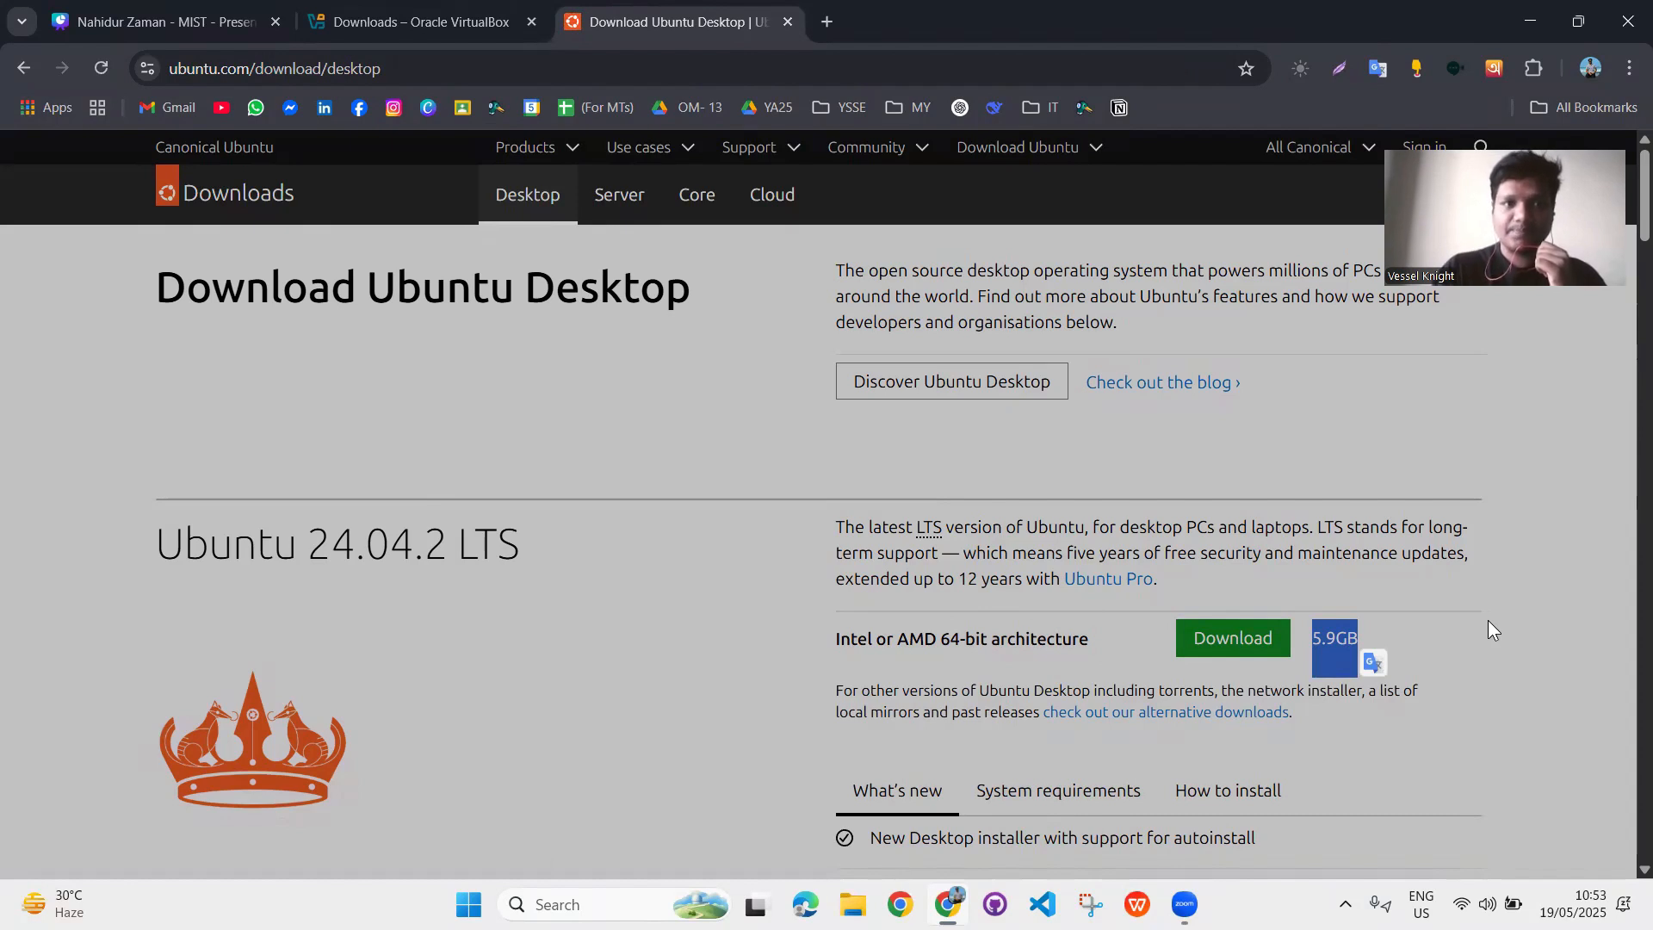
pyautogui.click(1578, 606)
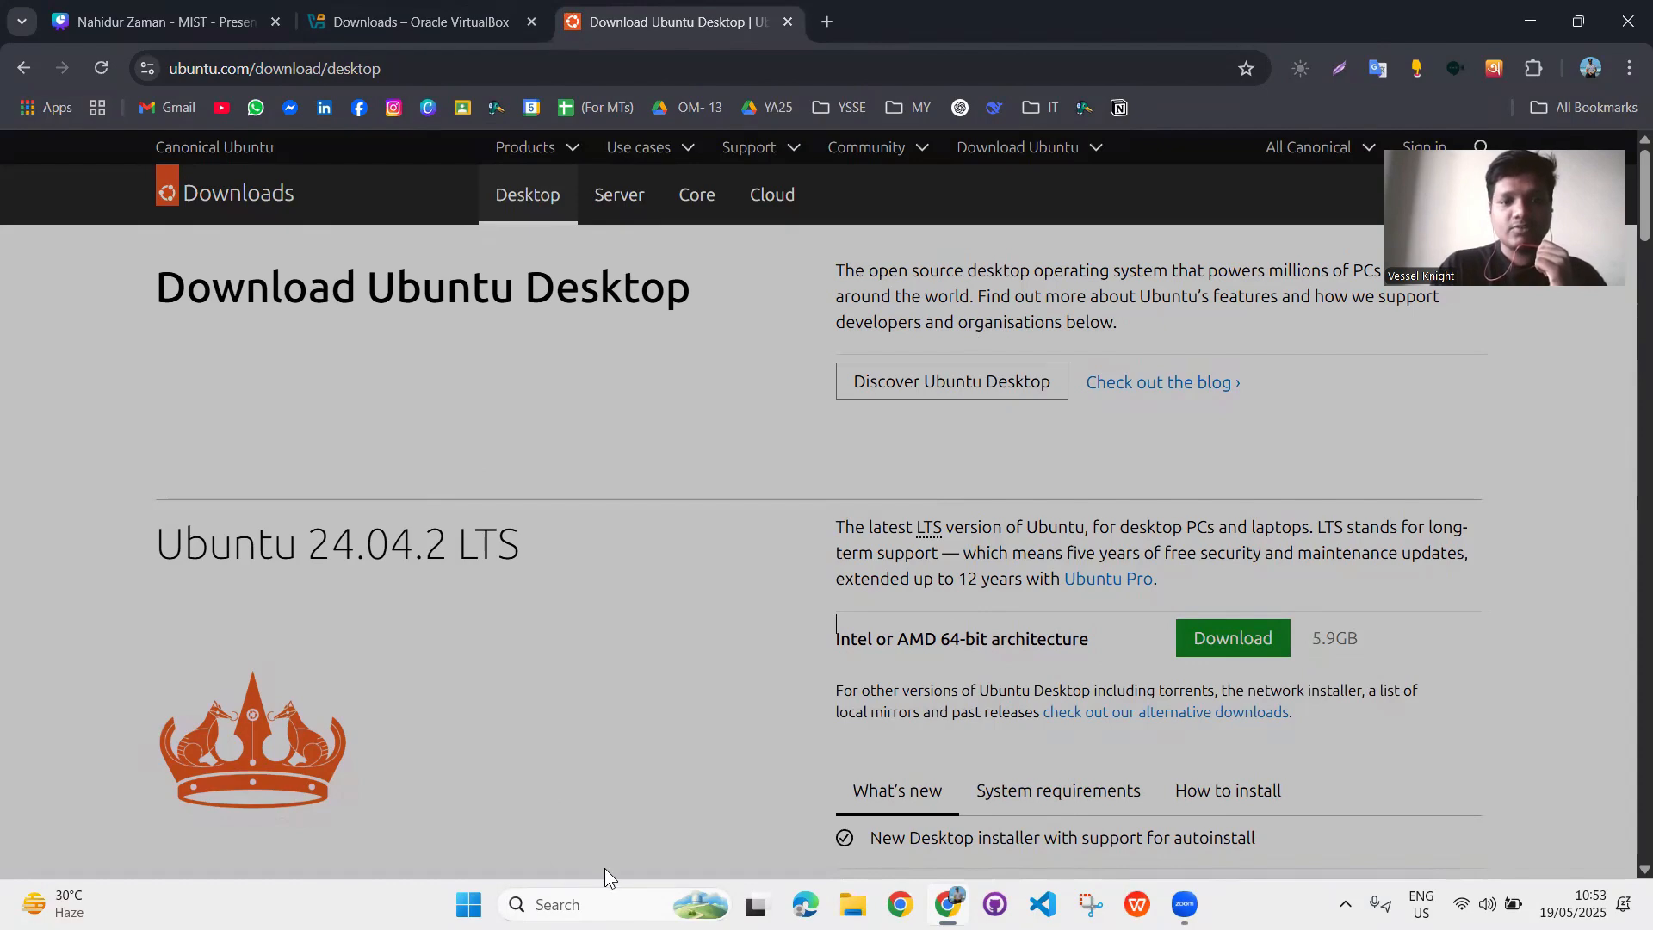
# Find the installed Oracle VirtualBox application on the computer and launch it
pyautogui.click(606, 904)
pyautogui.write('or')
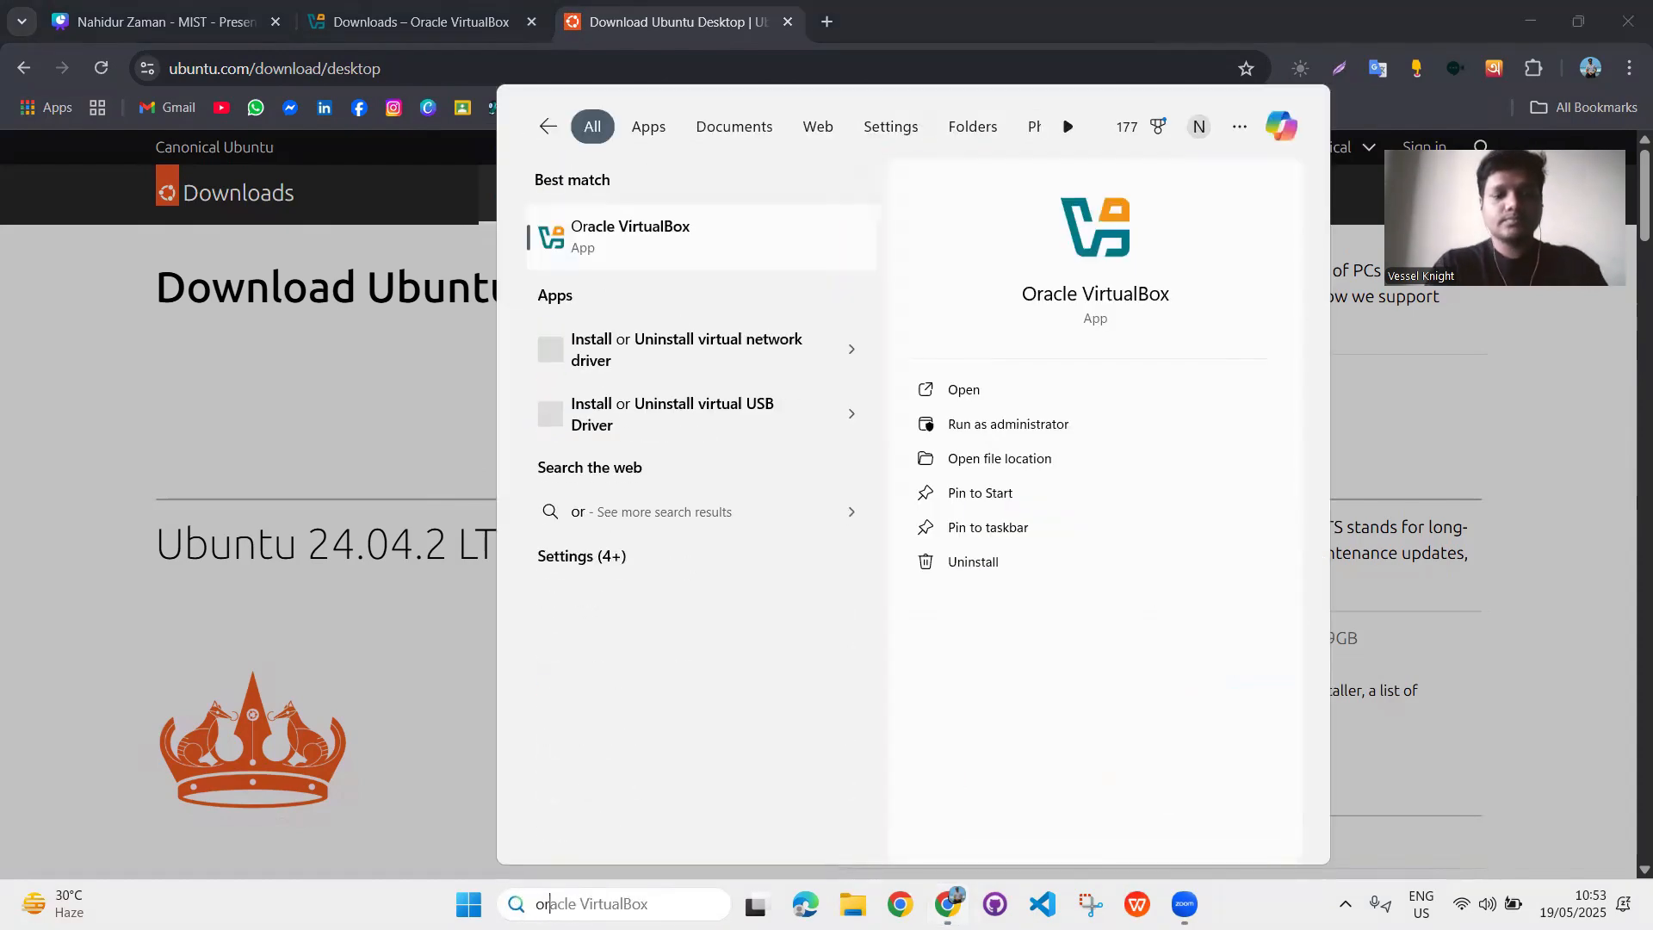
pyautogui.write('ac')
pyautogui.click(963, 394)
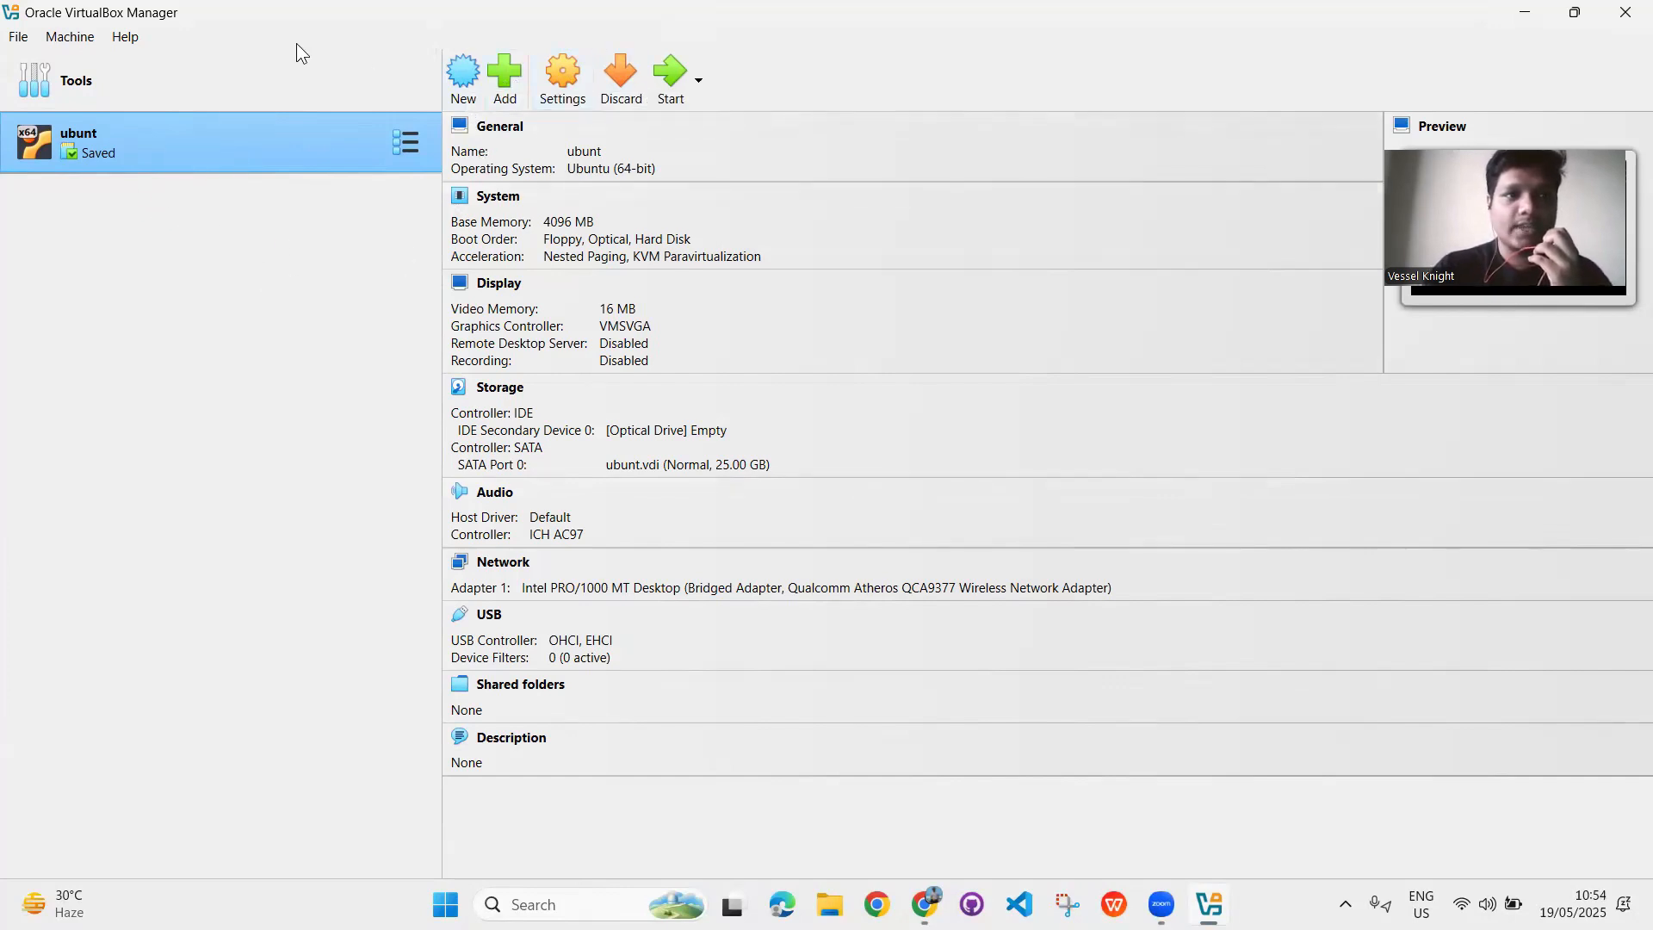
# Start a new virtual machine named Ubuntu and set its folder to F:\Ubuntu
pyautogui.click(464, 79)
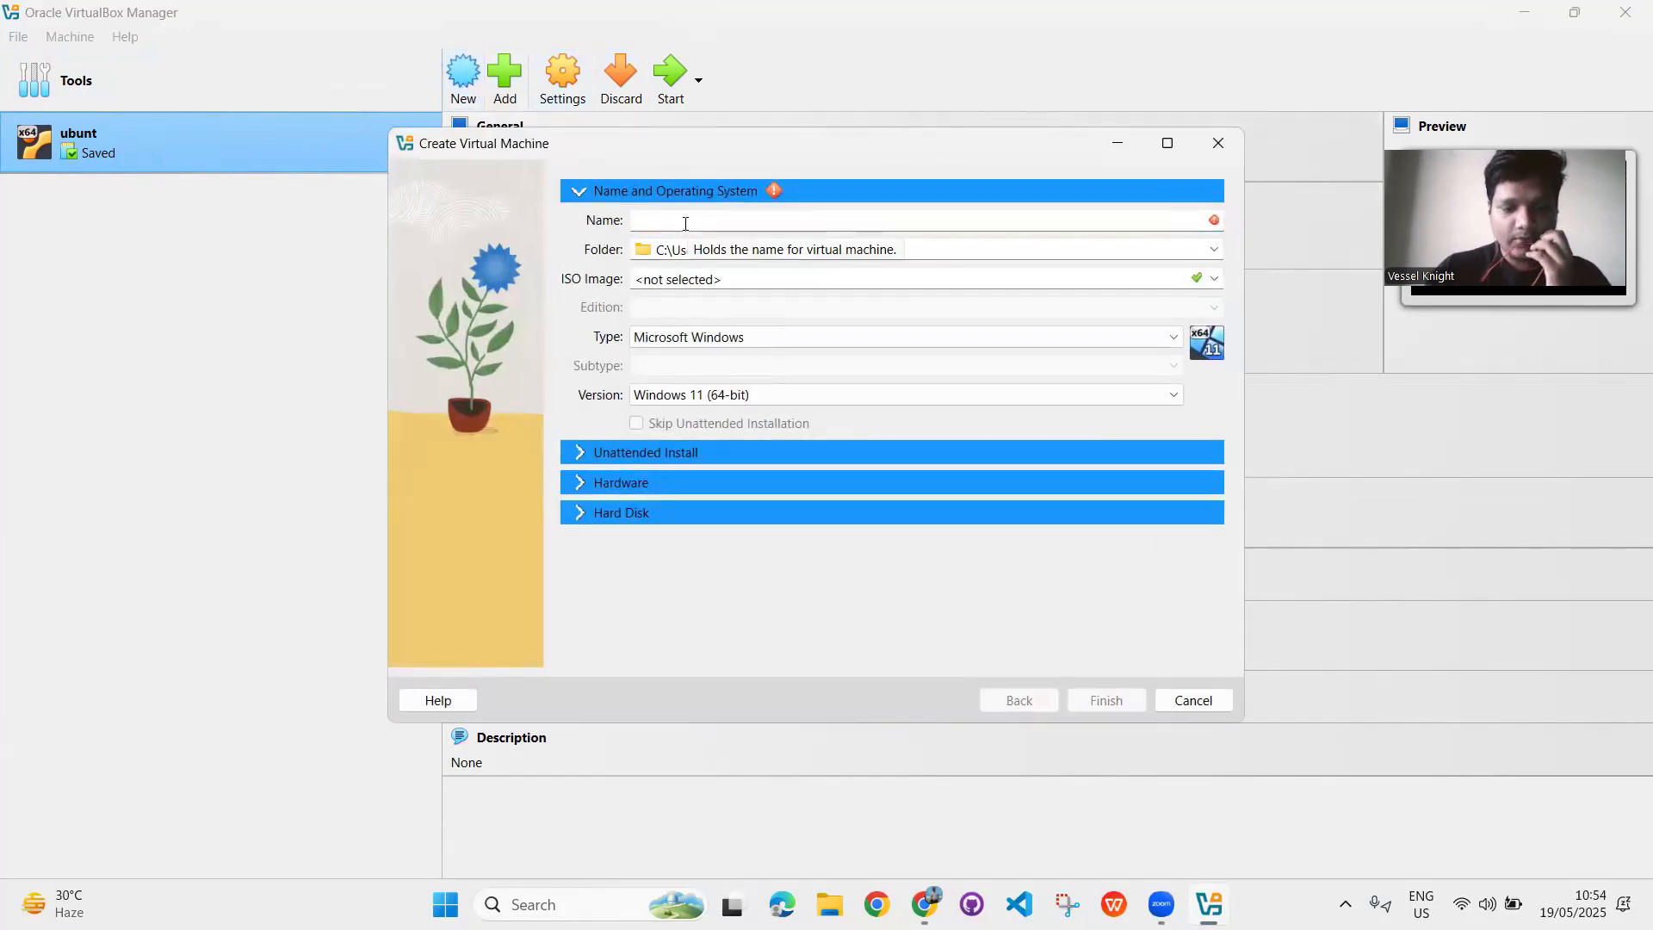
pyautogui.write('Ubuntu')
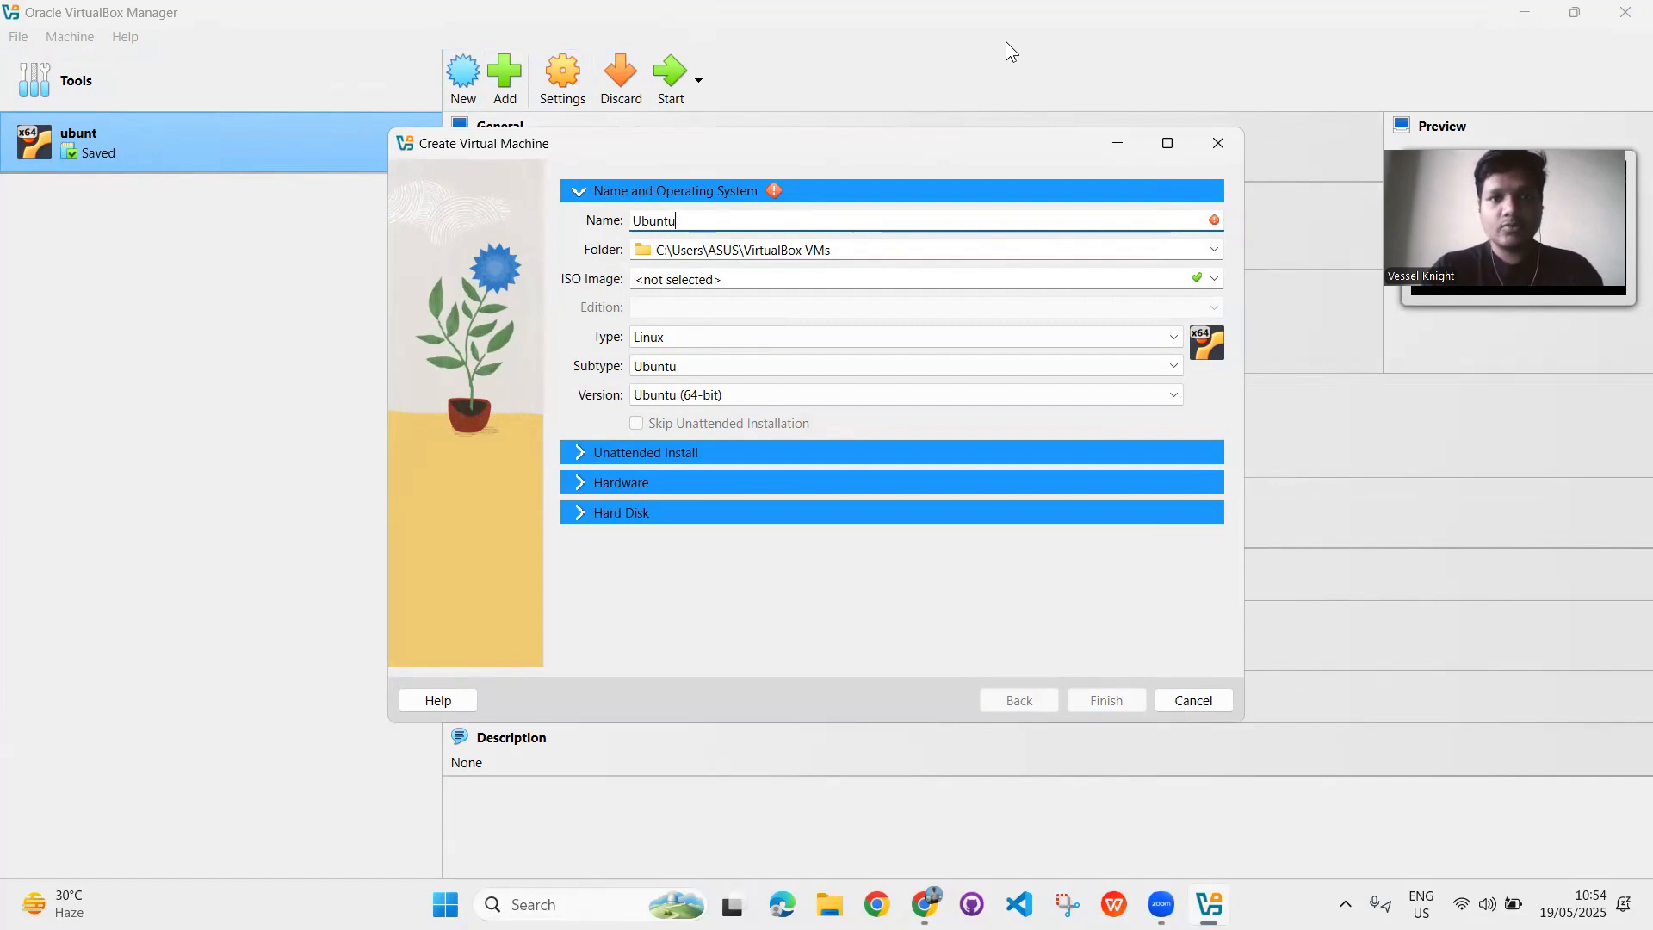
pyautogui.click(1214, 250)
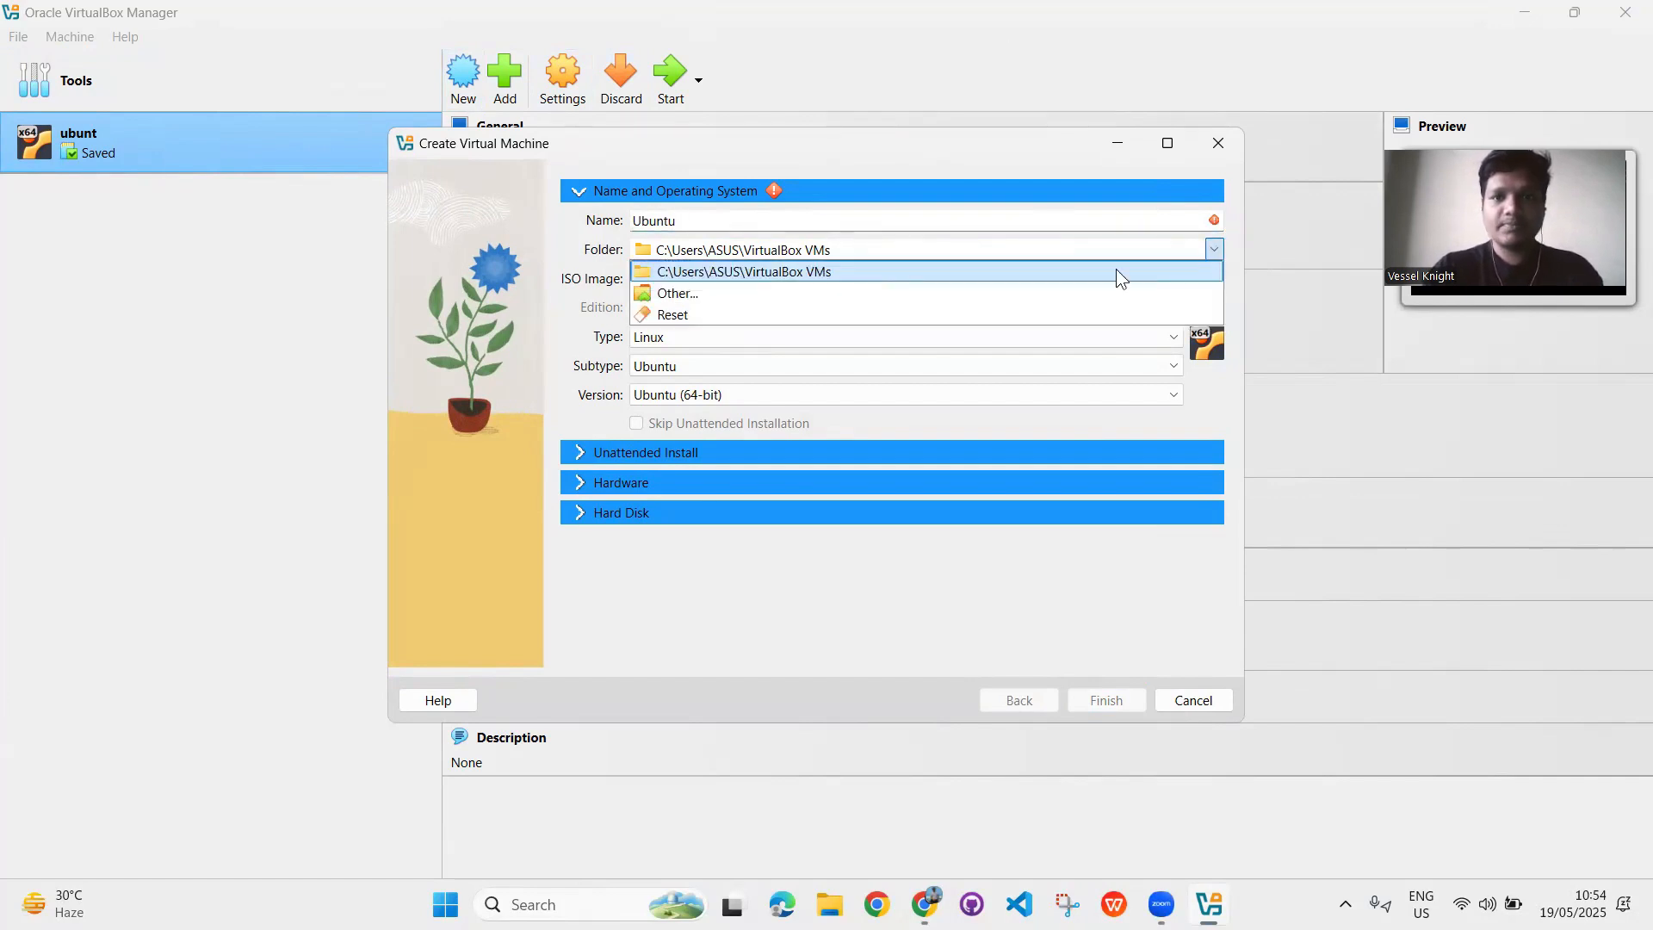
pyautogui.click(847, 293)
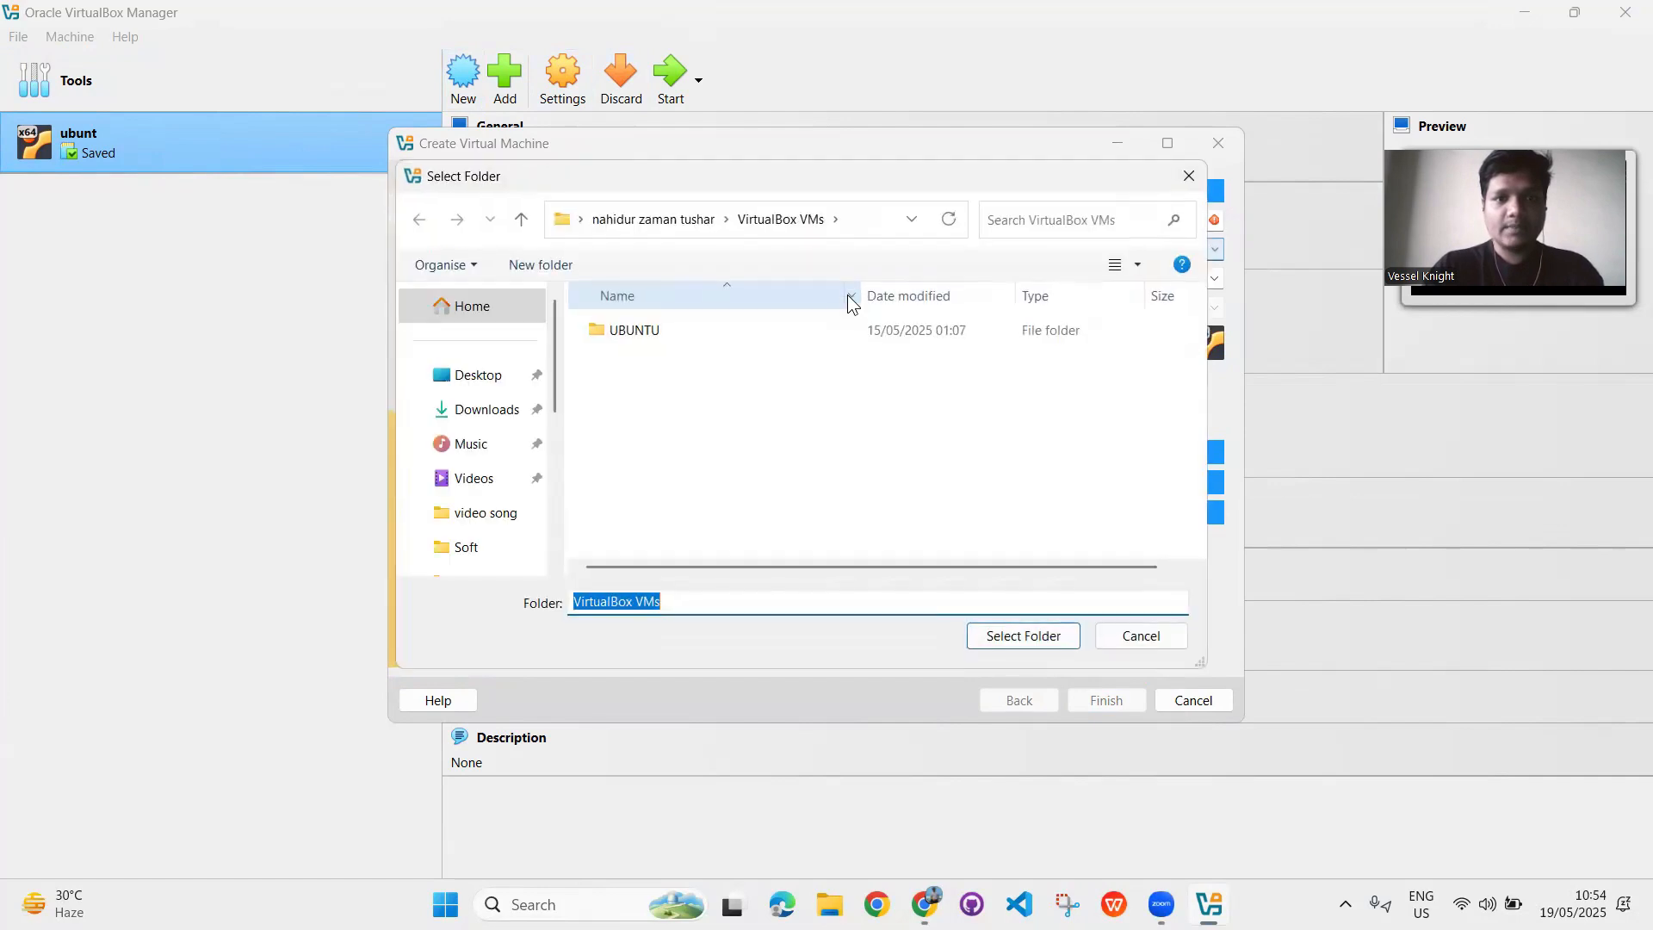
pyautogui.scroll(-5, 499, 432)
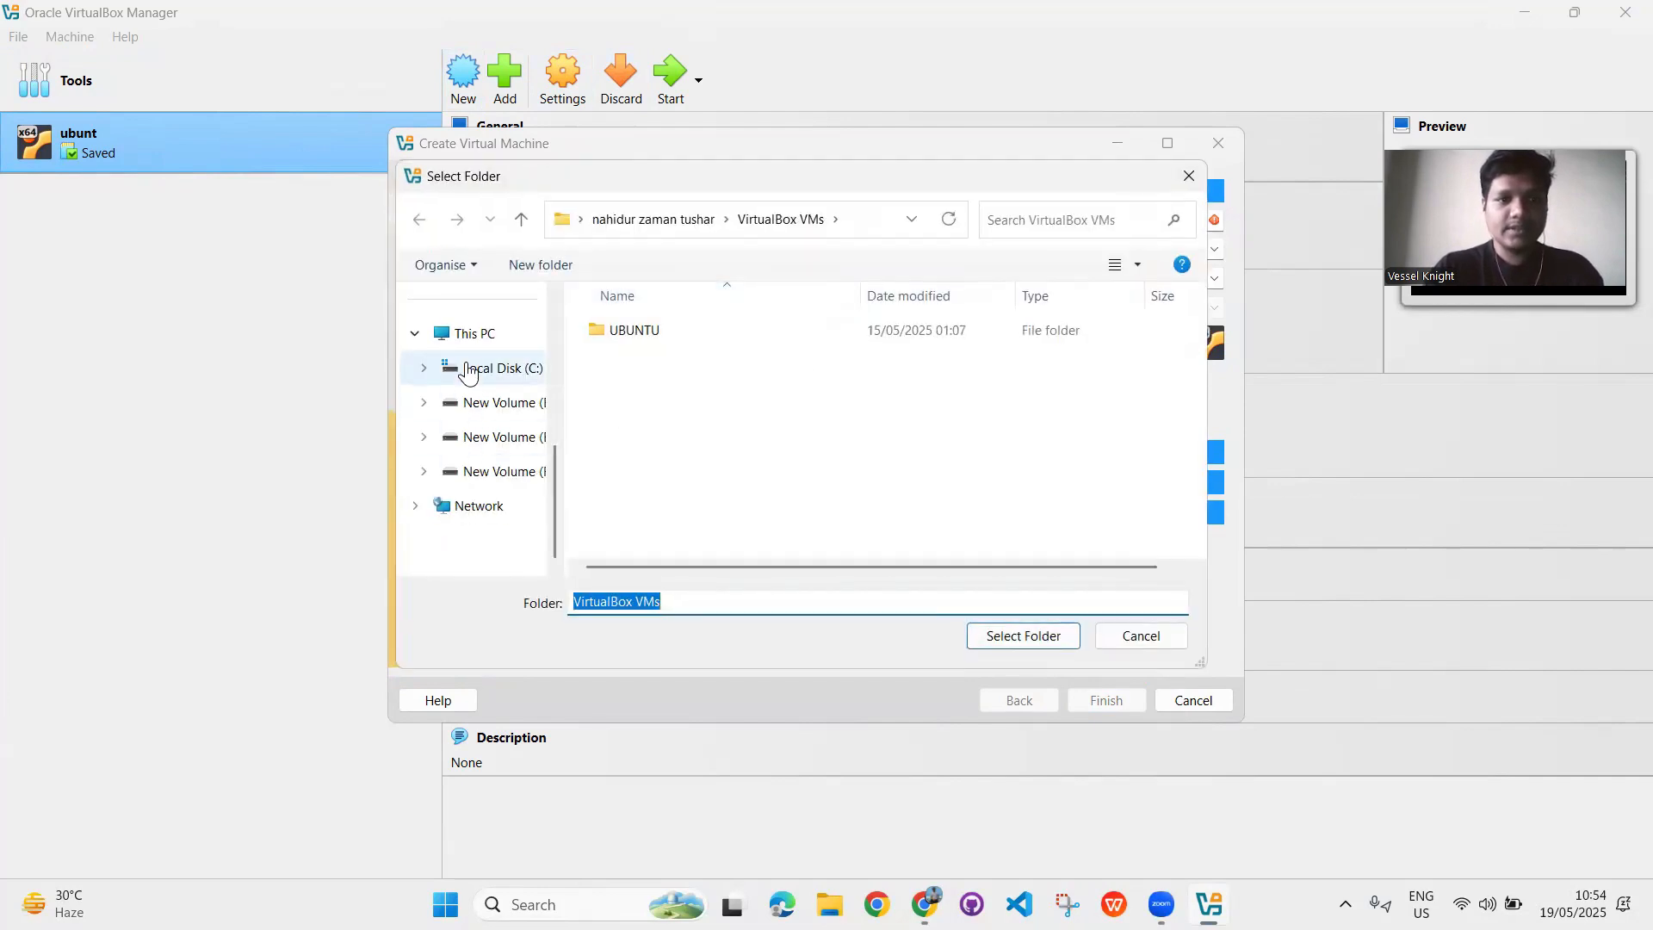
pyautogui.click(470, 336)
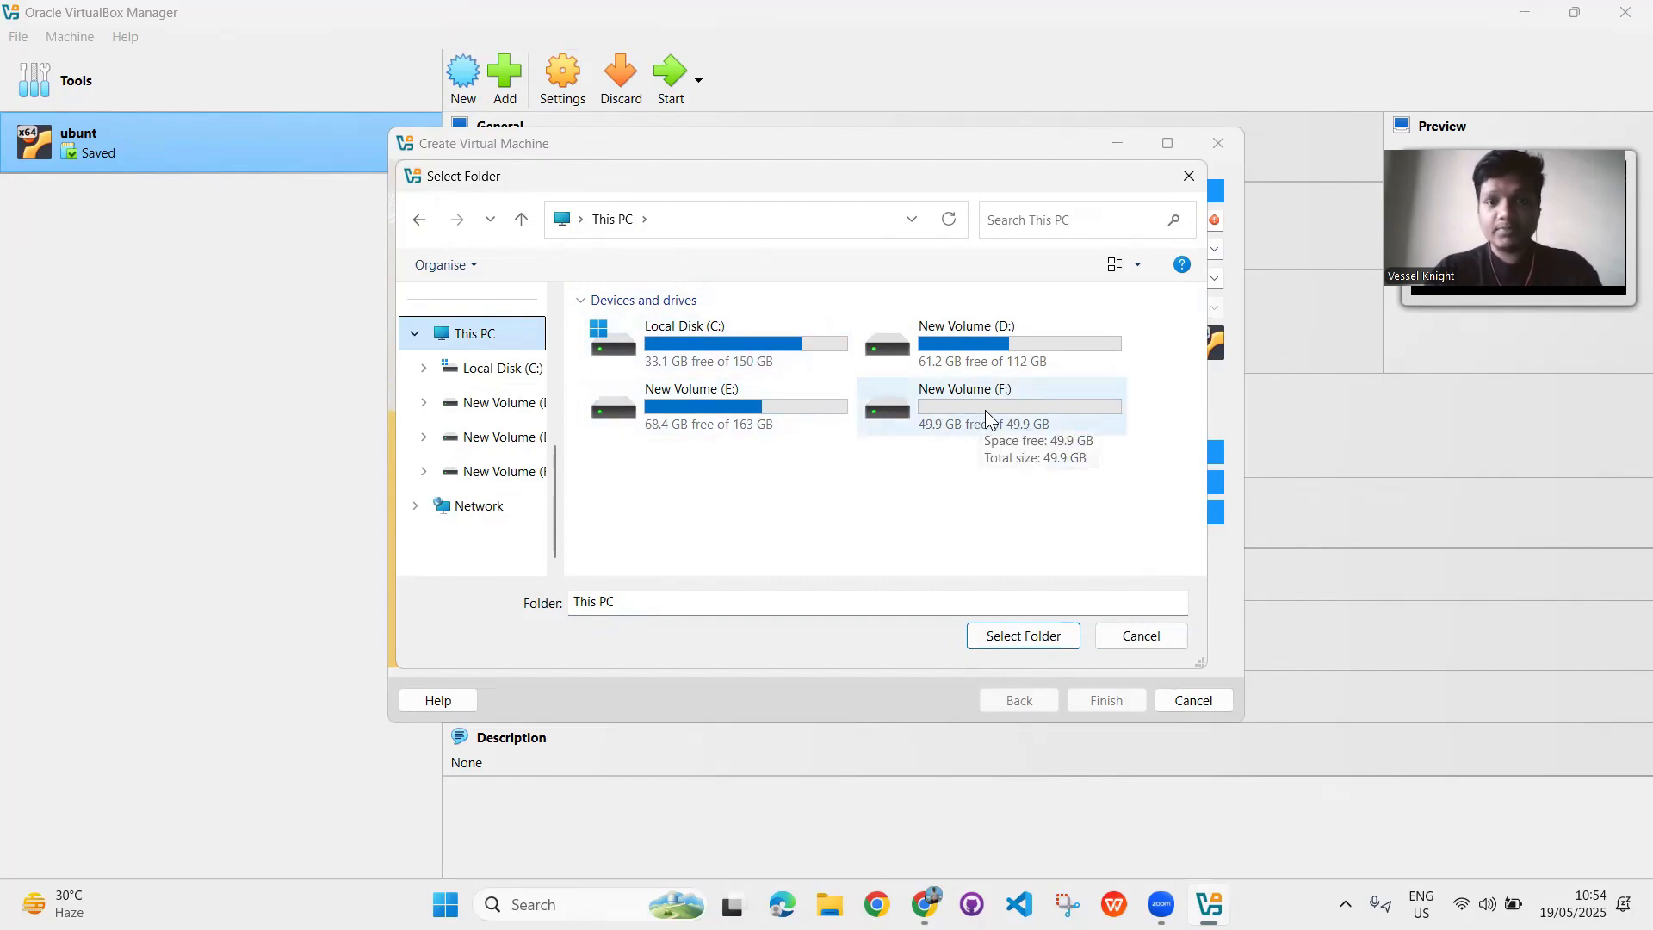
pyautogui.click(966, 400)
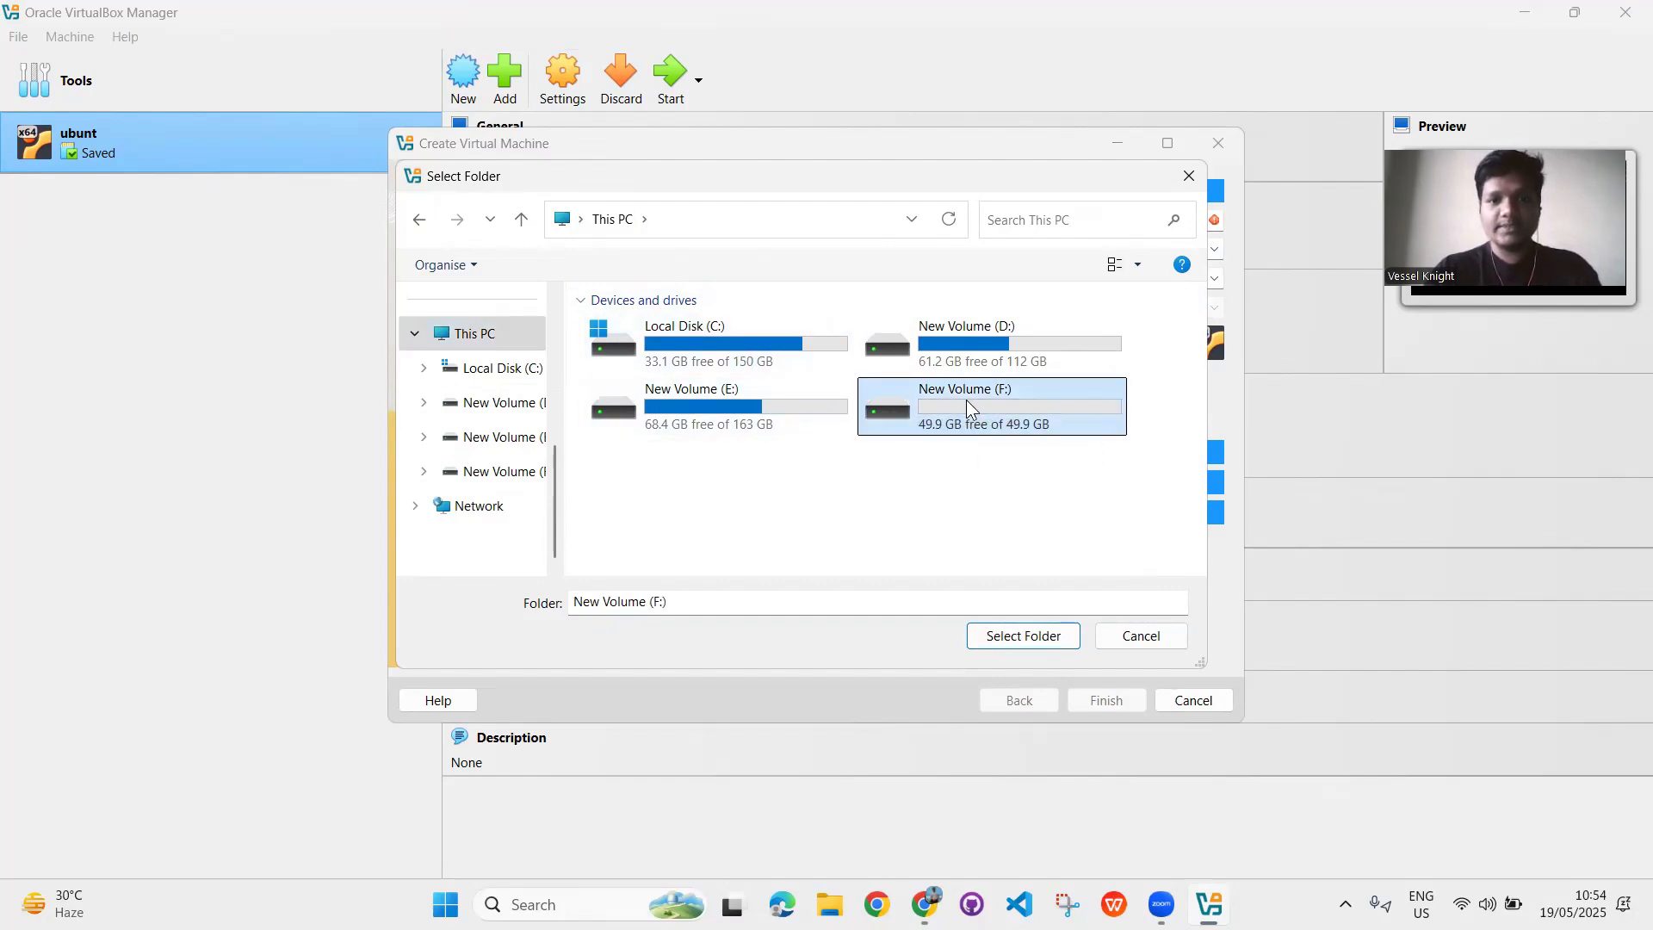
pyautogui.doubleClick(966, 399)
pyautogui.click(649, 317)
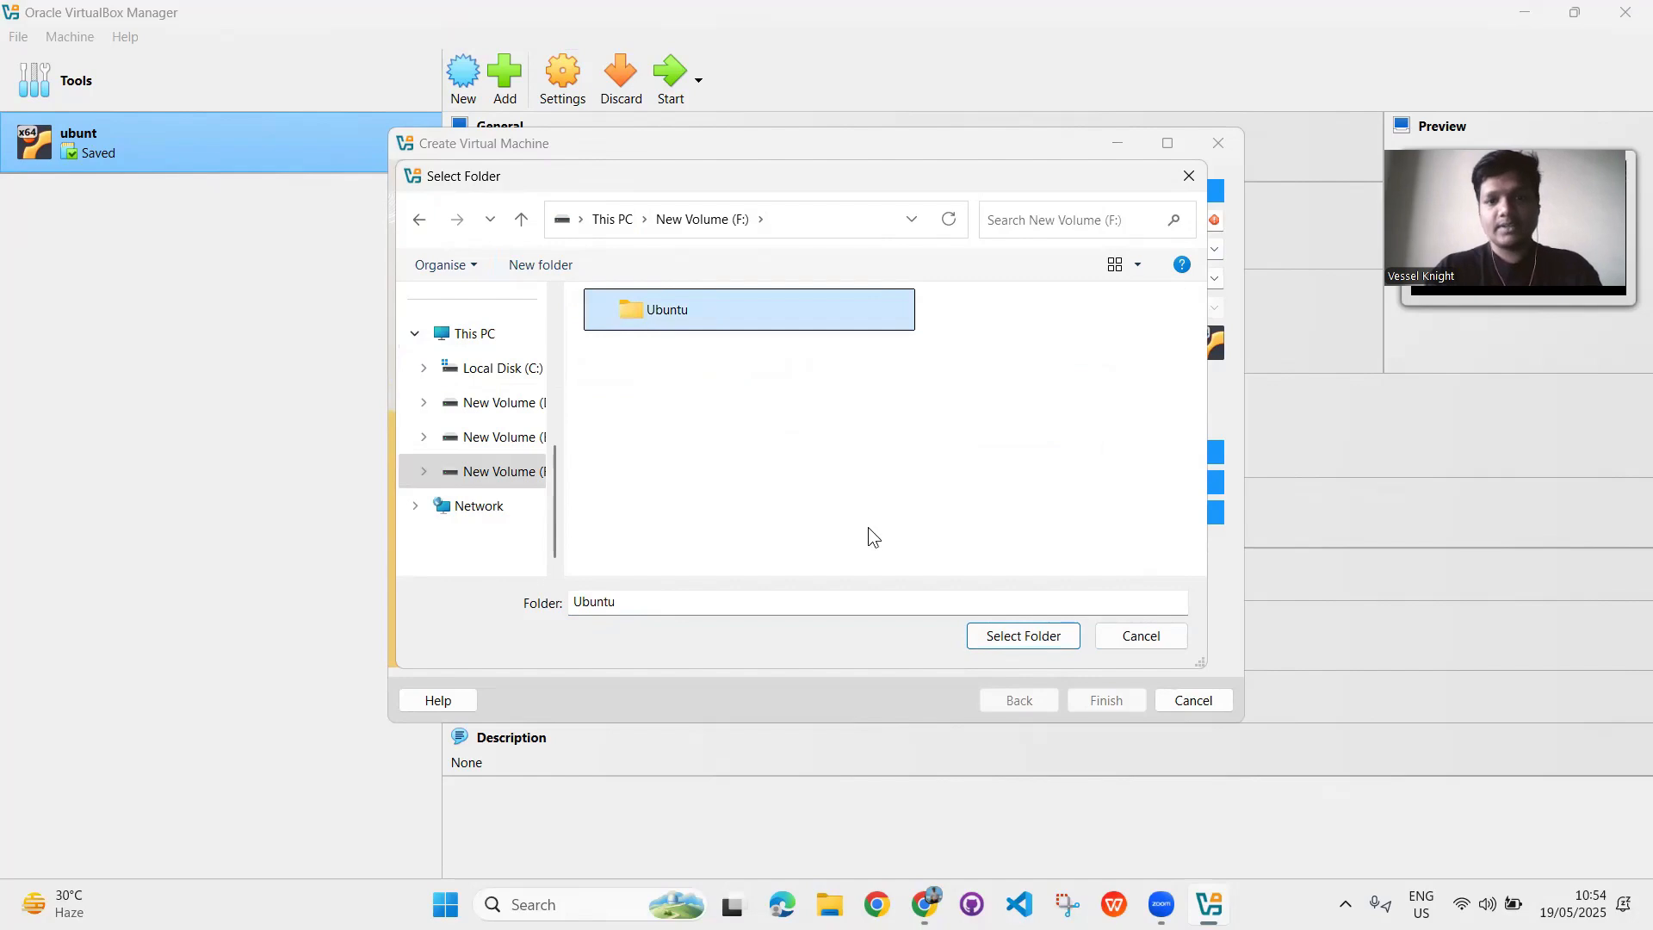
pyautogui.click(1030, 641)
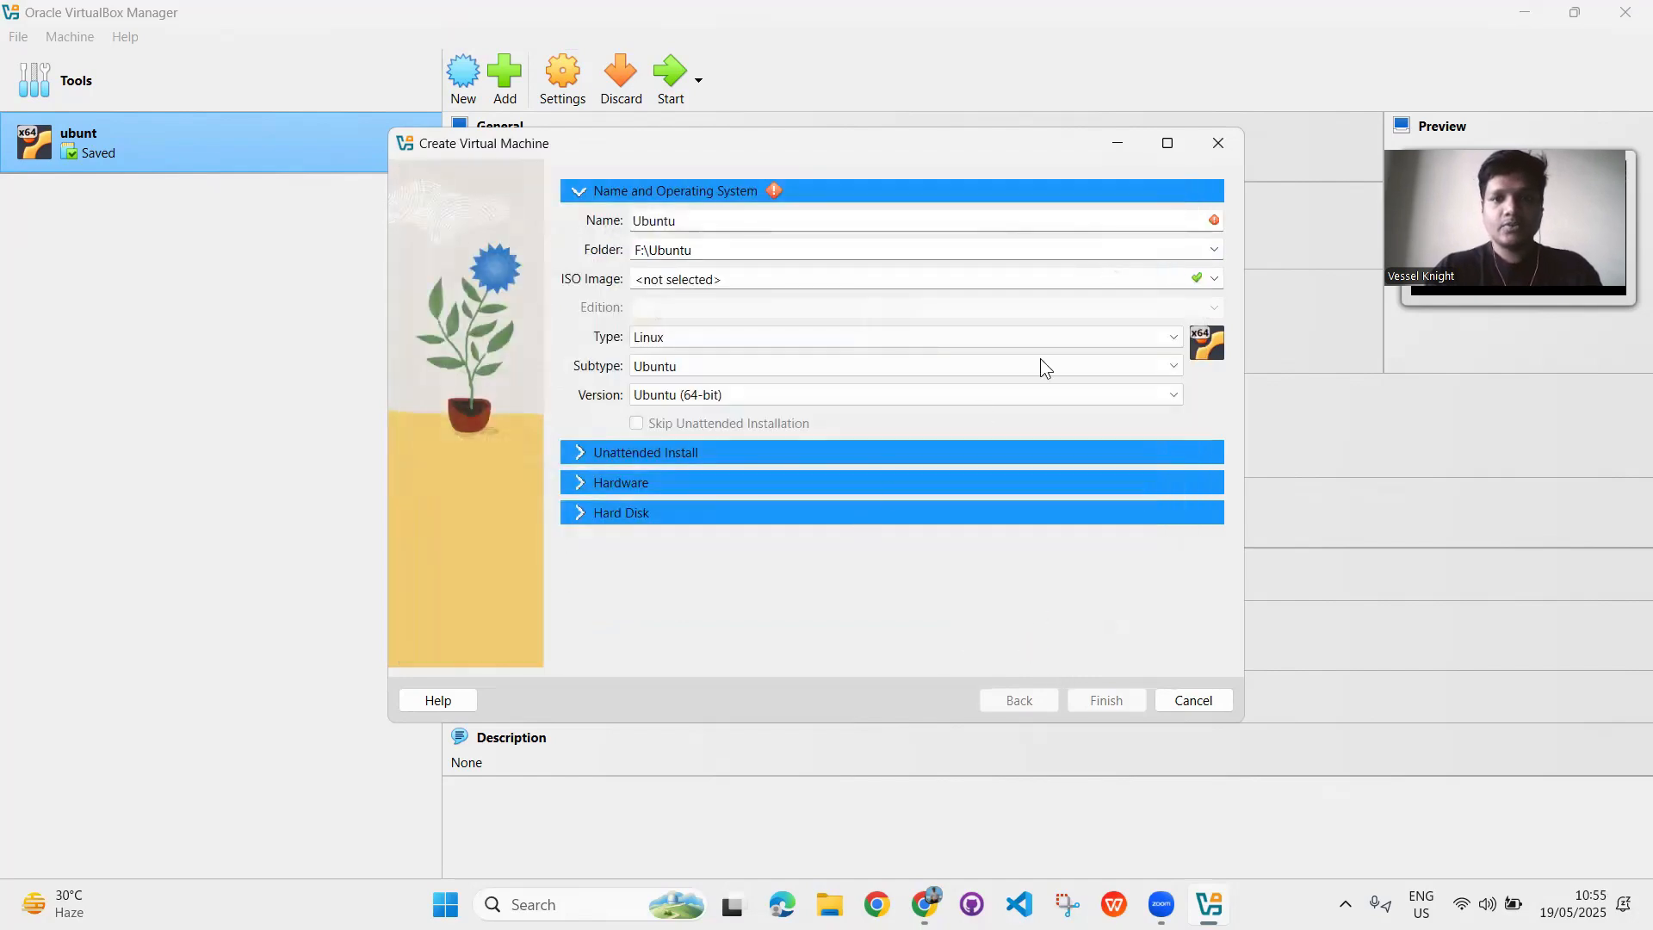
# Replace the new virtual machine's name with lowercase "ubuntu"
pyautogui.click(739, 217)
pyautogui.press('BackSpace')
pyautogui.press('BackSpace')
pyautogui.press('BackSpace')
pyautogui.press('BackSpace')
pyautogui.press('BackSpace')
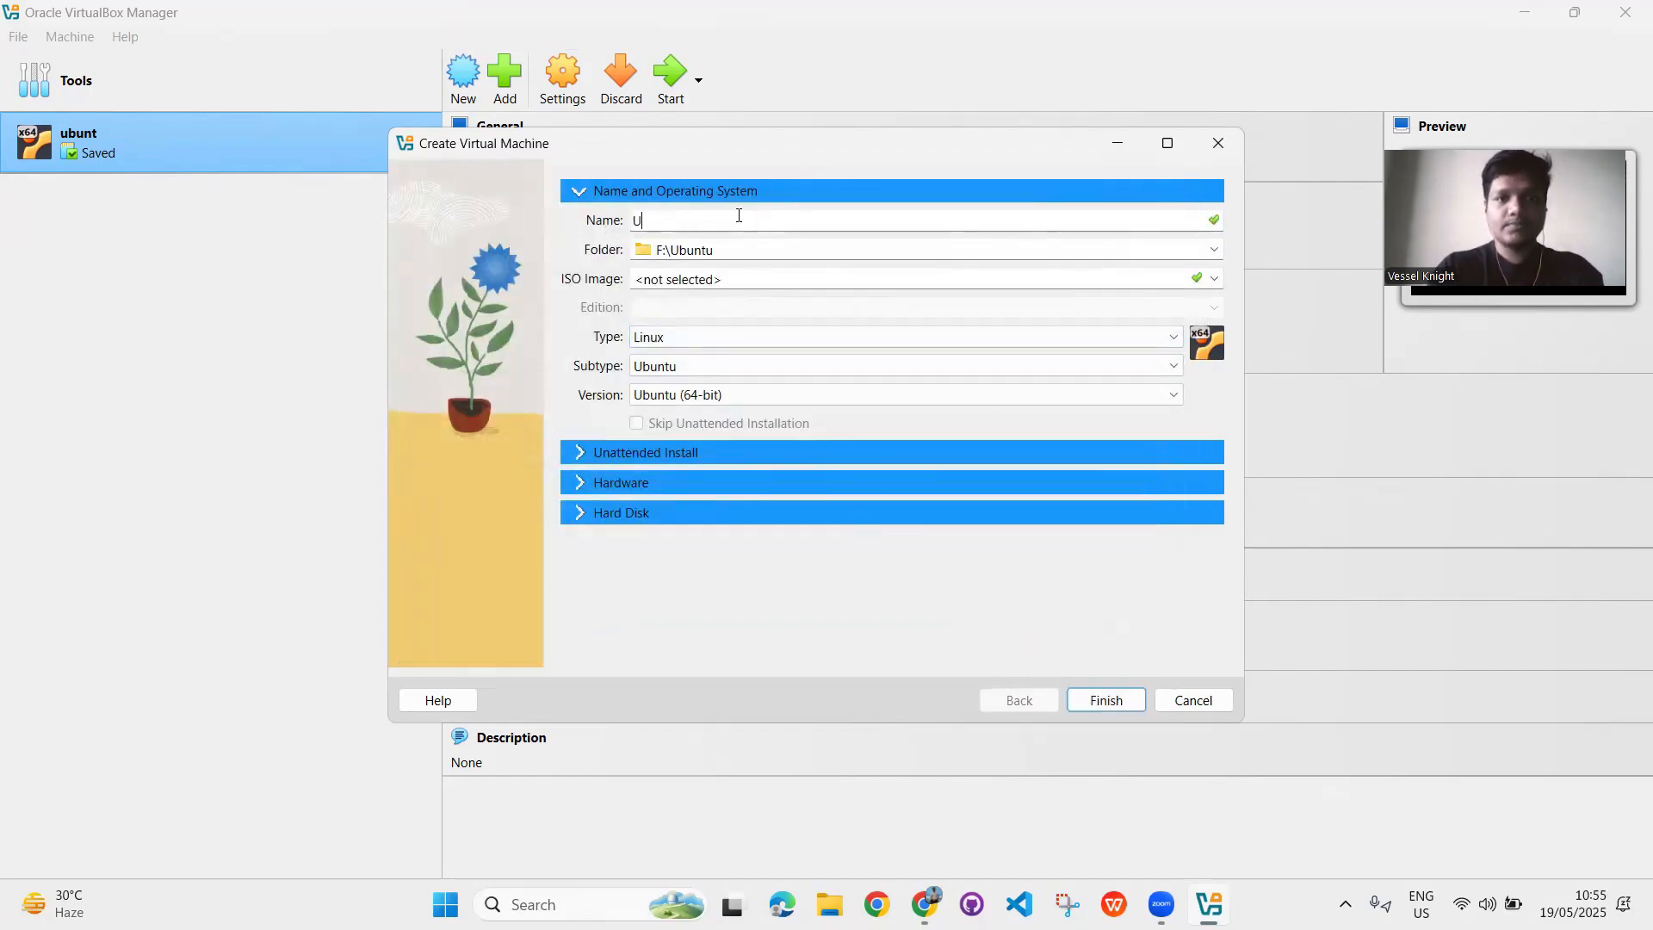
pyautogui.press('BackSpace')
pyautogui.write('ubuntu')
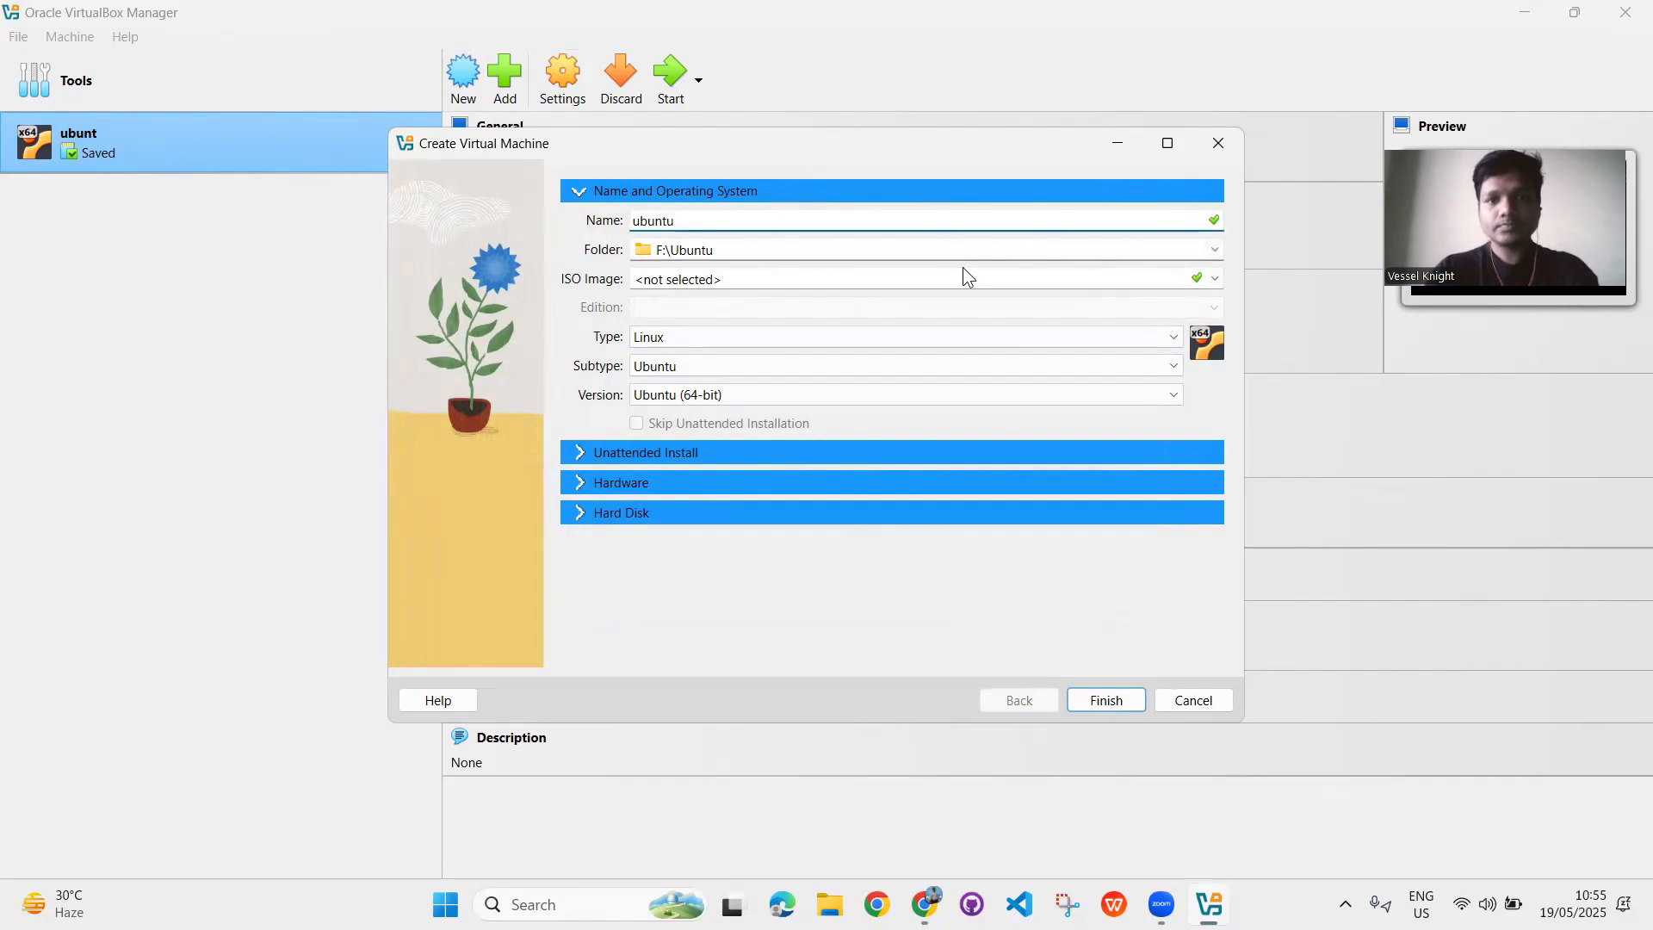
# Choose ubuntu-24.04.2-desktop-amd64.iso from D:\Soft as the virtual machine's ISO image
pyautogui.click(1213, 277)
pyautogui.click(964, 319)
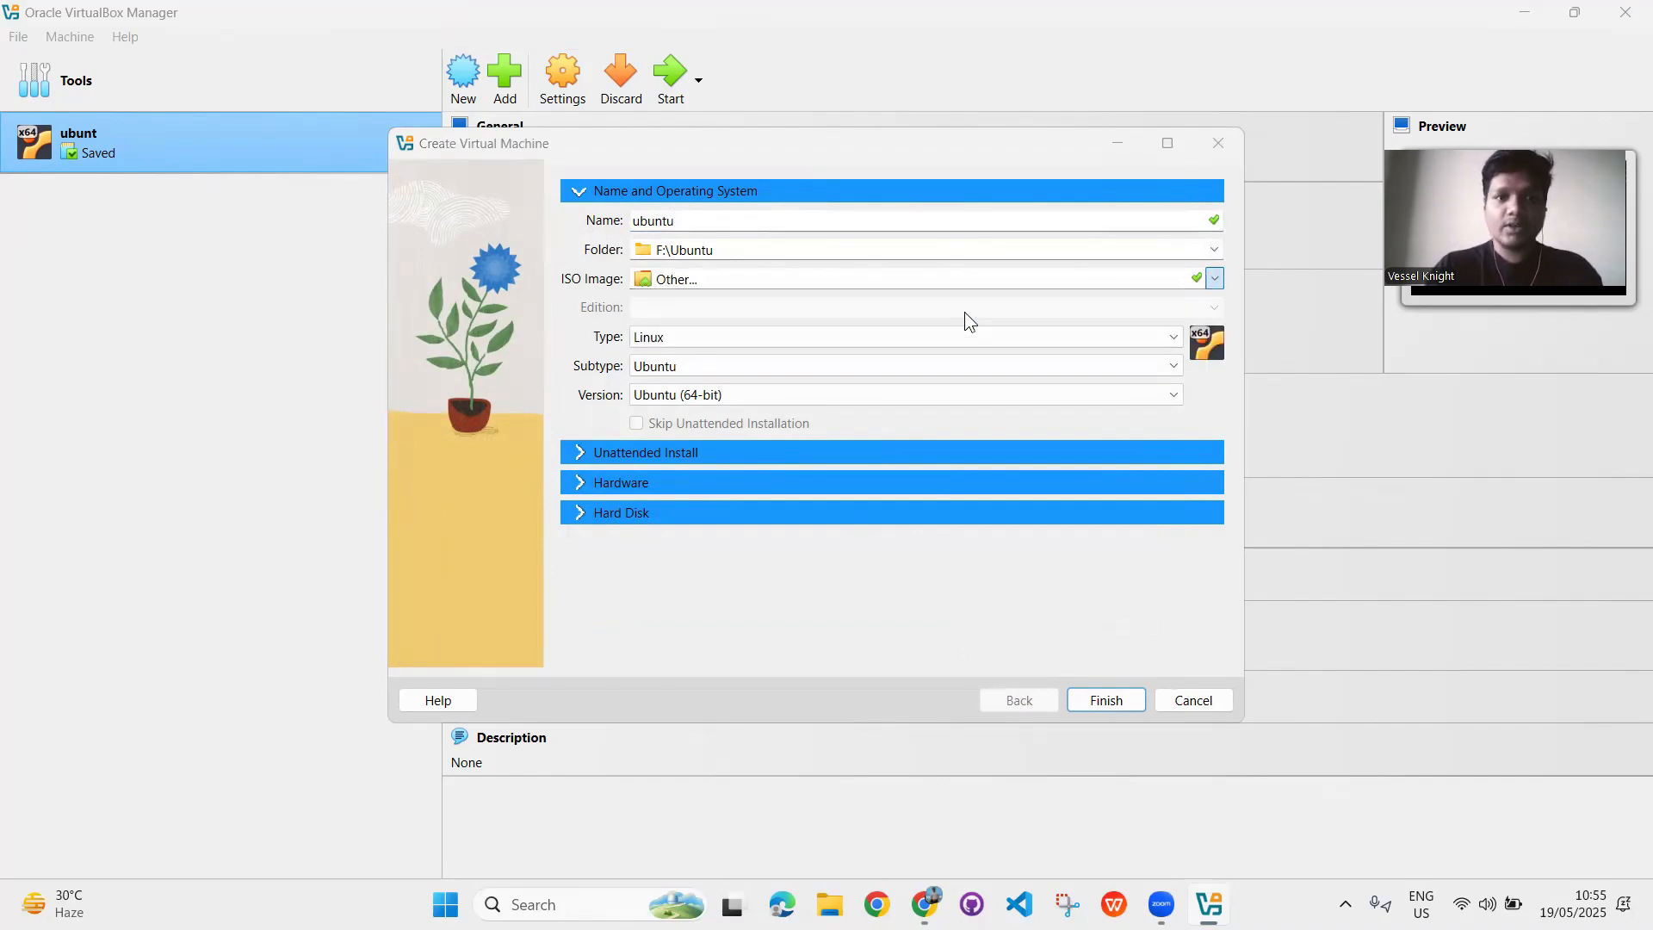
pyautogui.click(468, 573)
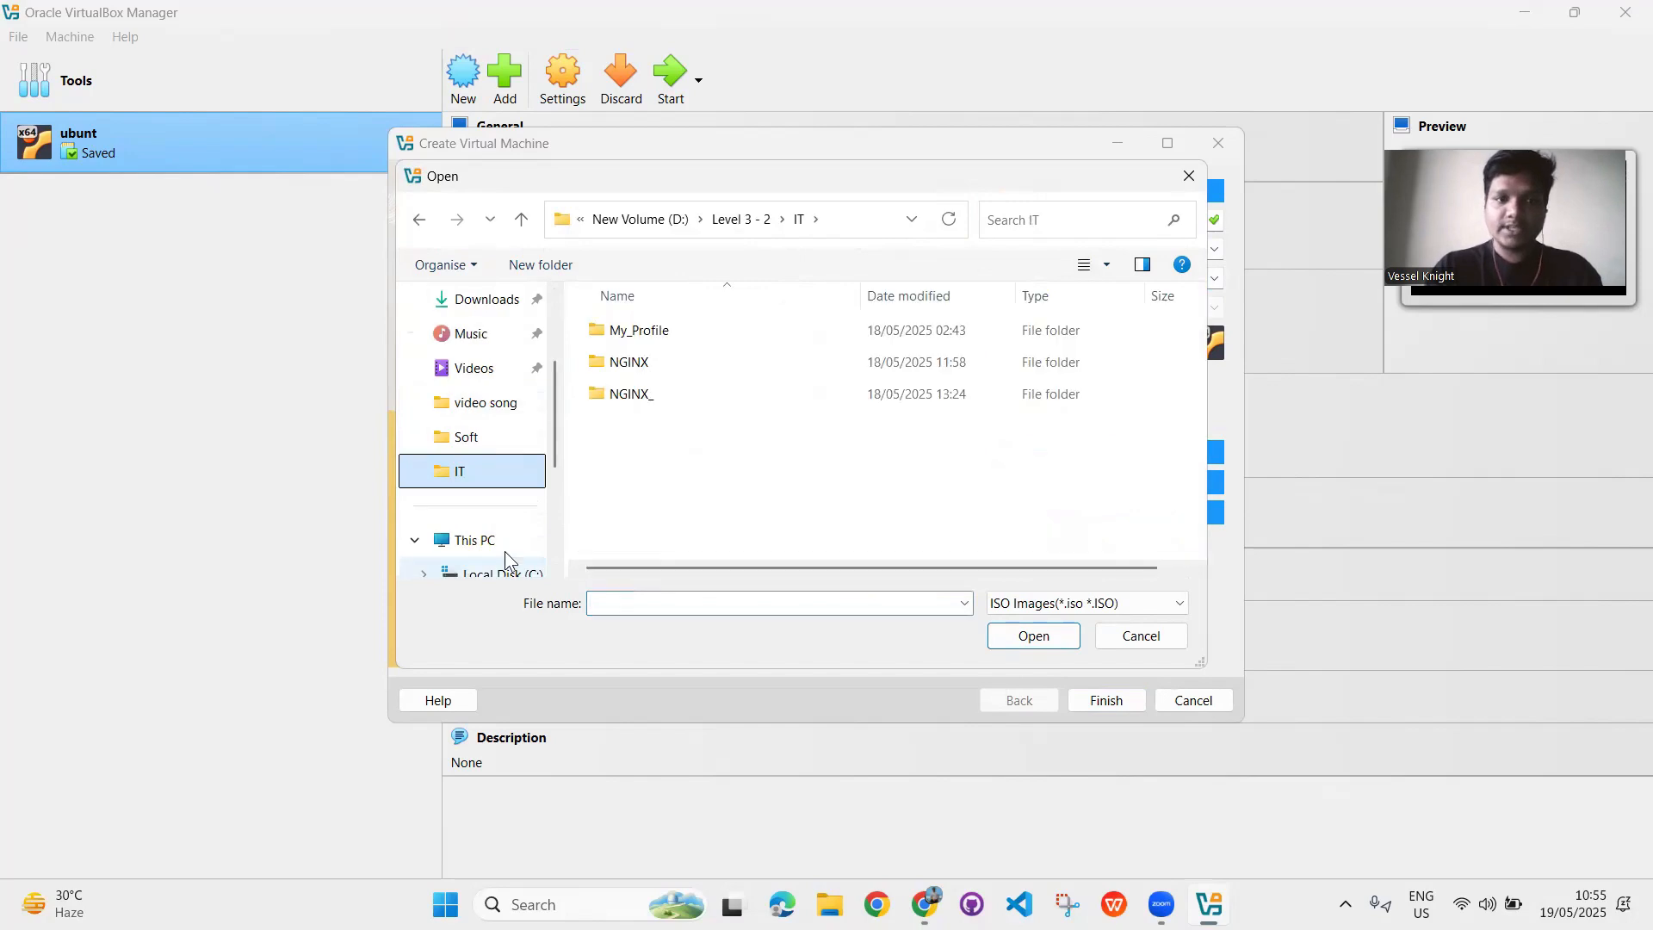
pyautogui.click(478, 441)
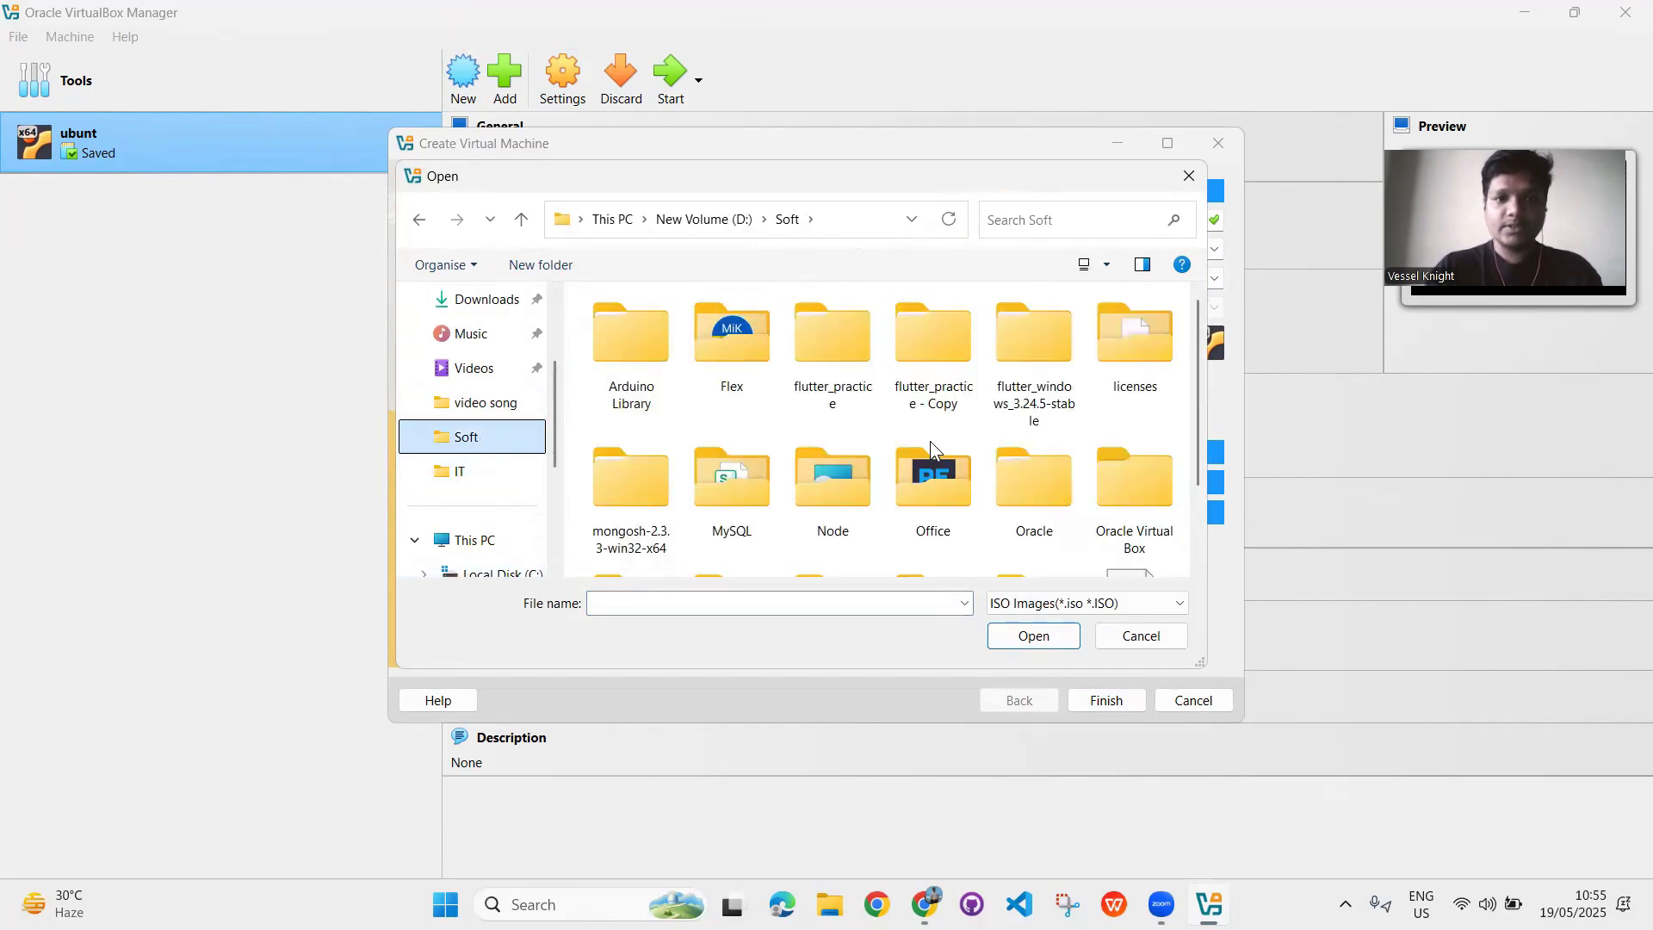
pyautogui.scroll(-2, 930, 441)
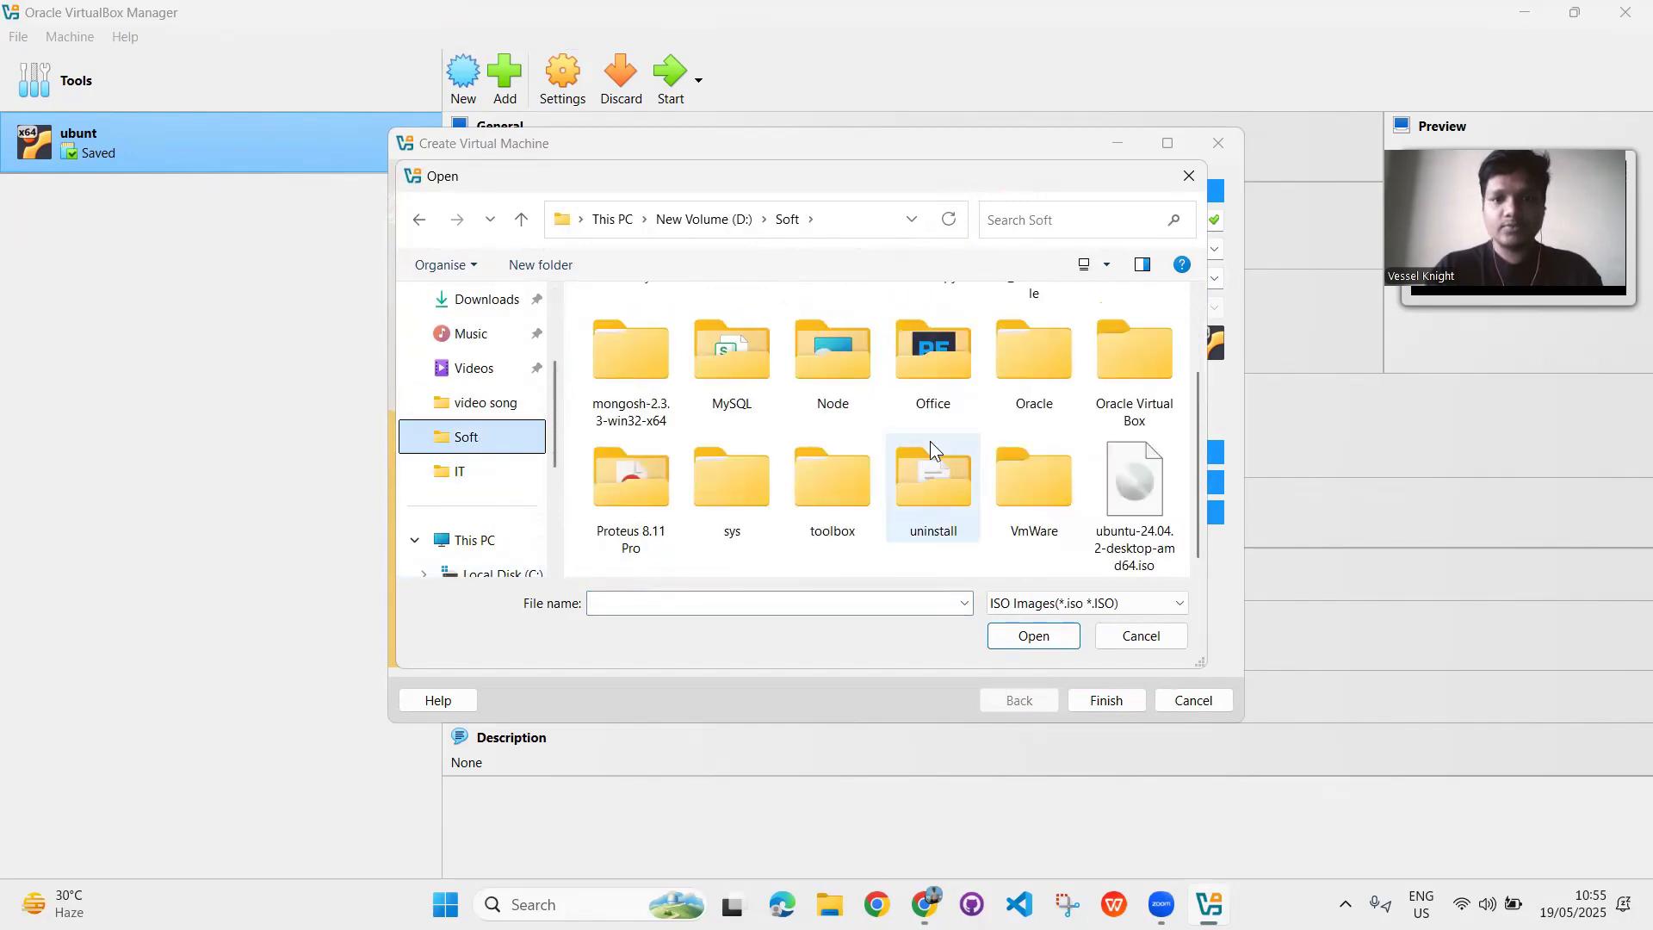
pyautogui.click(1139, 489)
pyautogui.click(1003, 637)
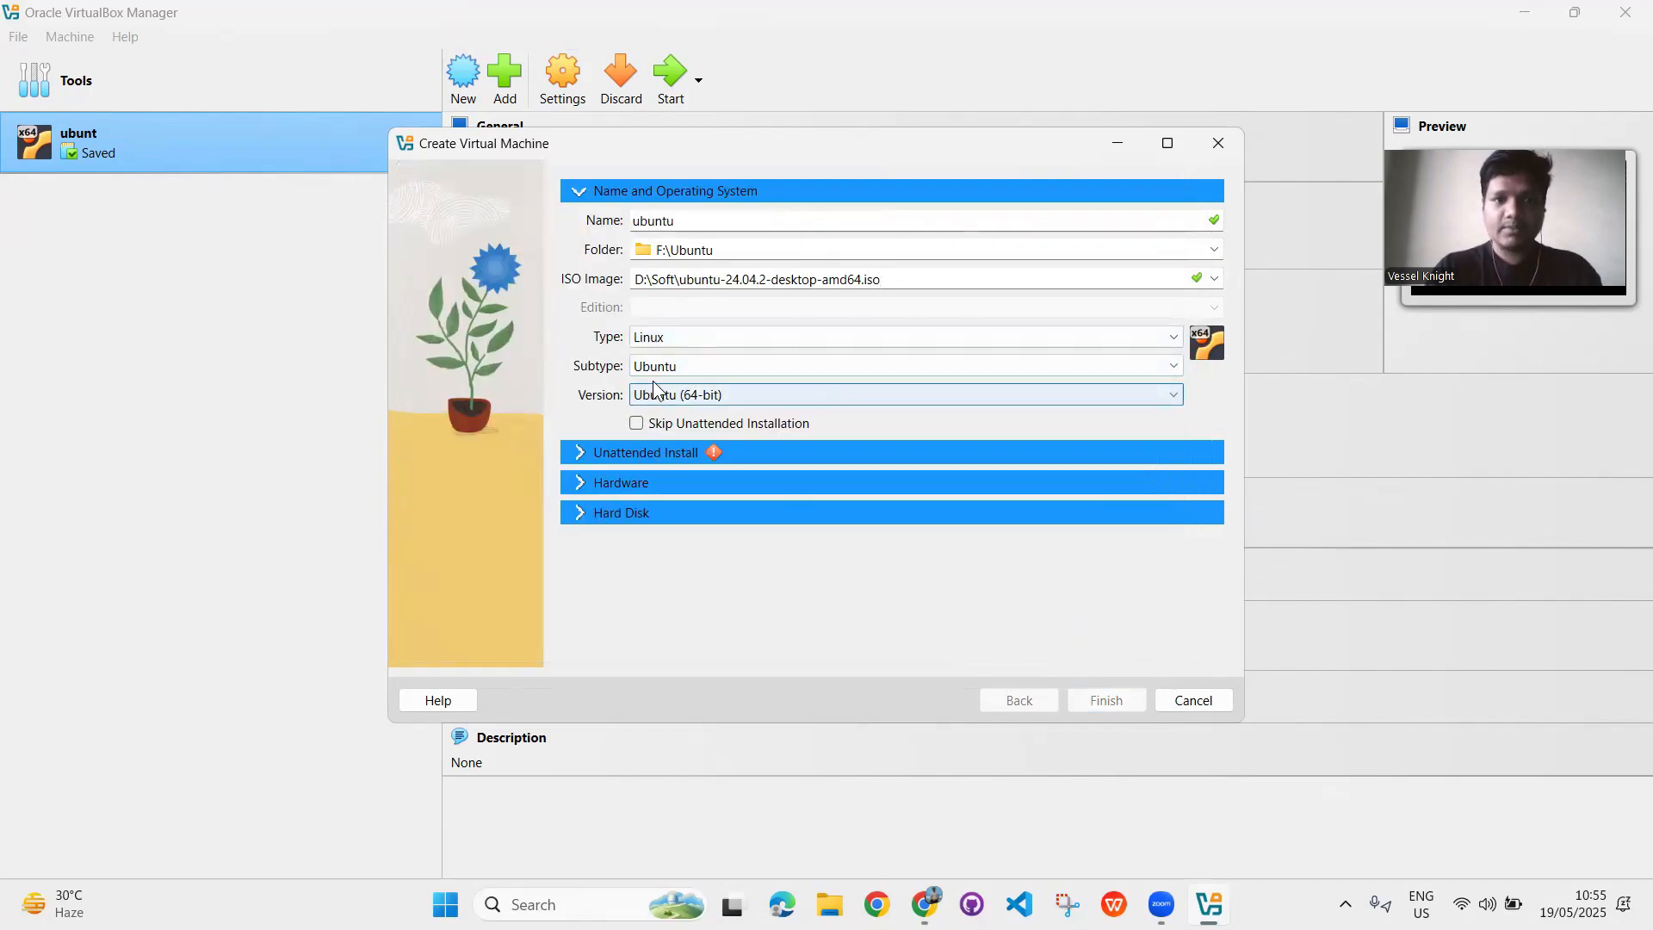
# Enable skipping of the unattended installation and finish creating the virtual machine
pyautogui.click(635, 428)
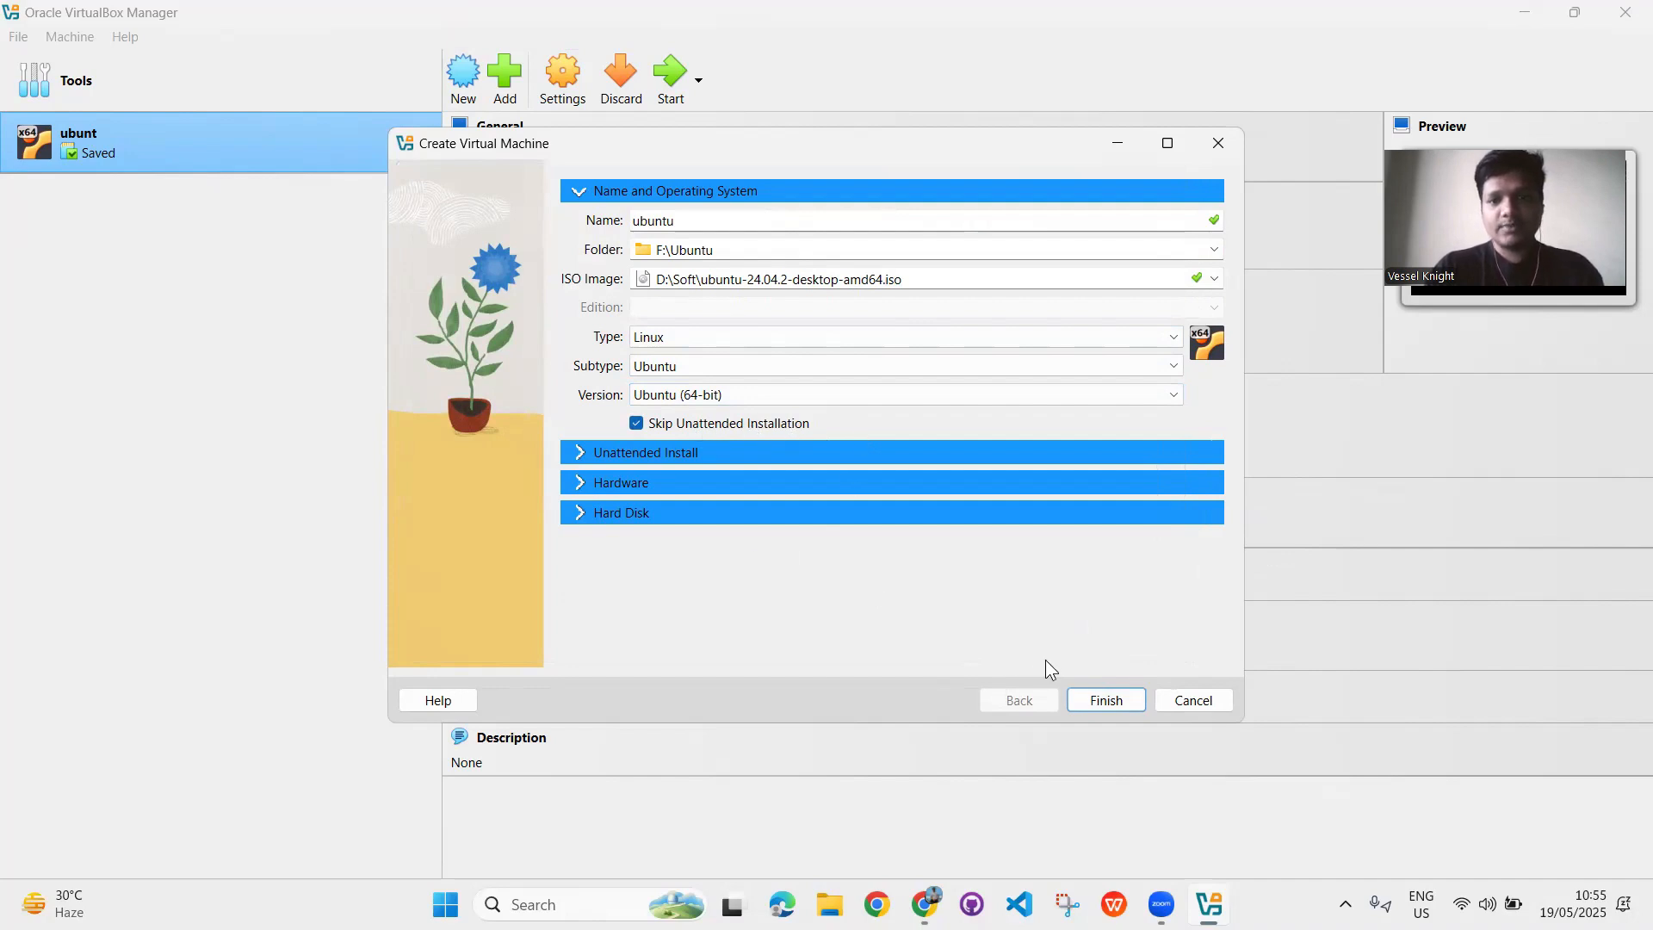
pyautogui.click(1097, 694)
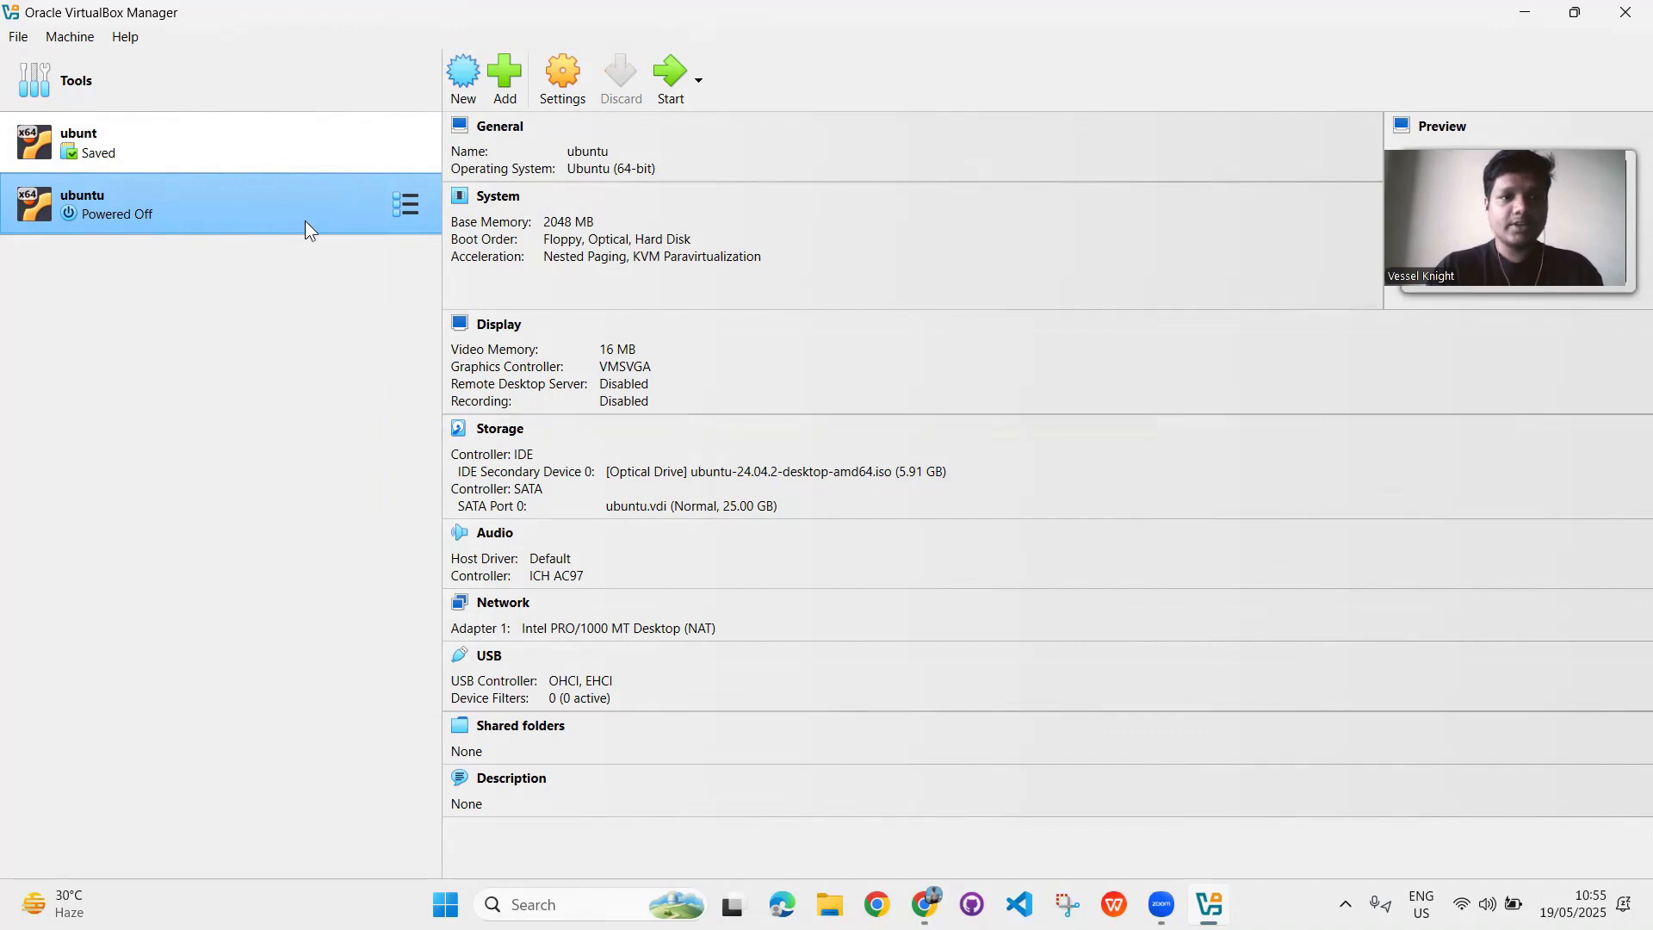
# Set the ubuntu virtual machine's base memory to 4096 MB
pyautogui.click(557, 80)
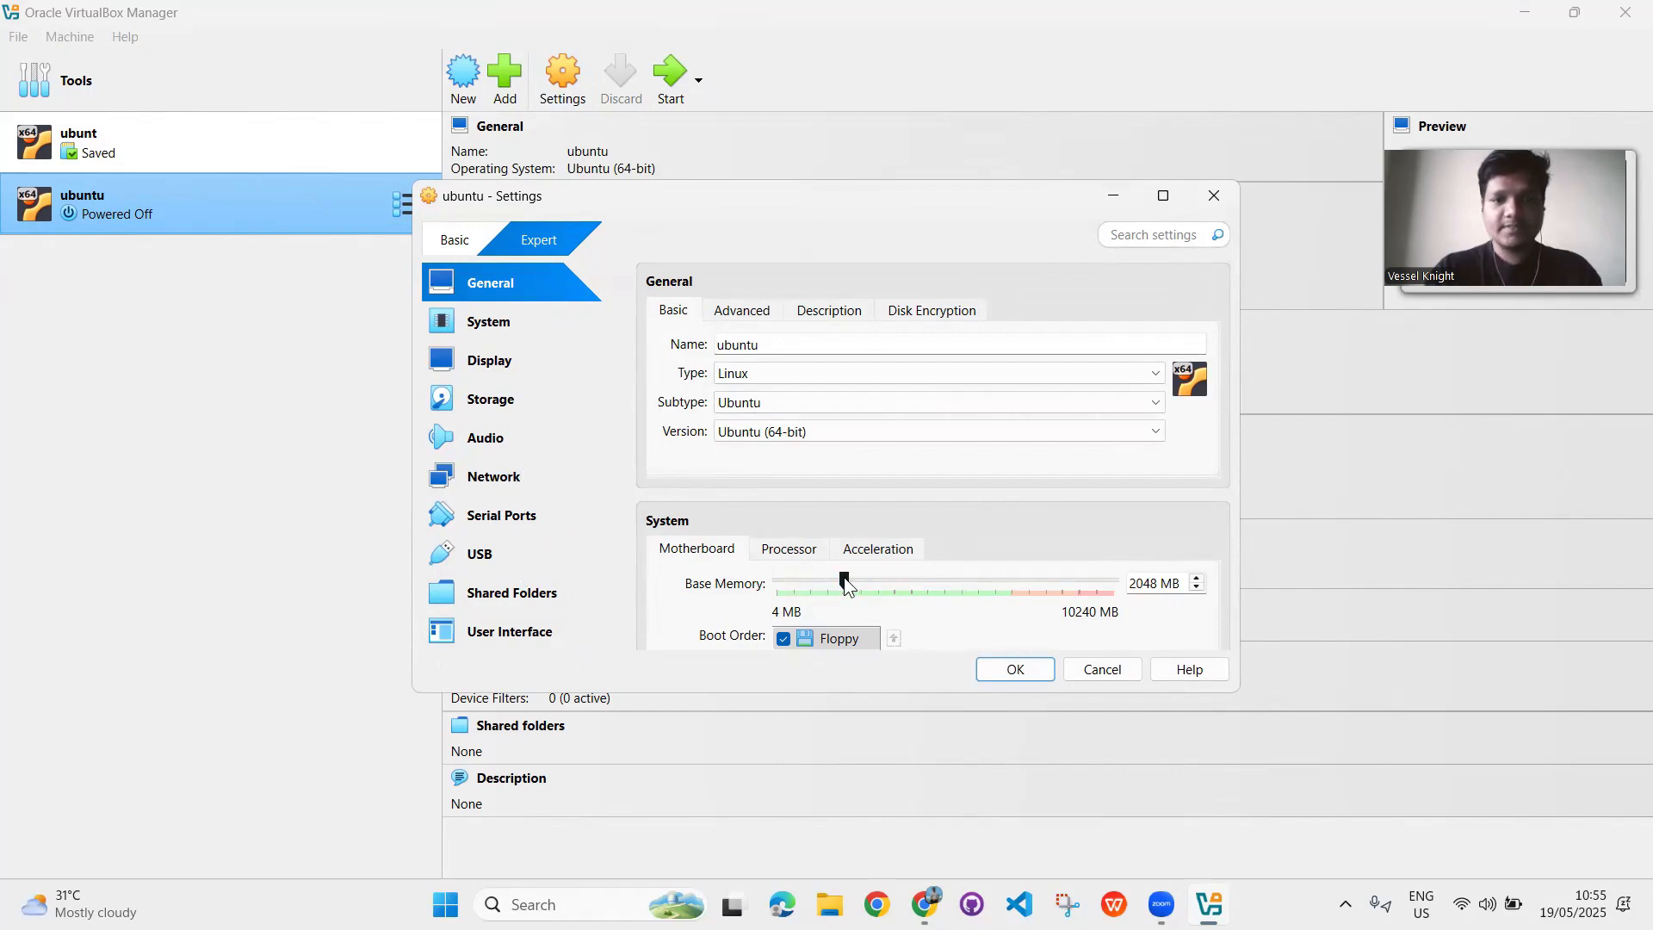
pyautogui.scroll(-1, 843, 580)
pyautogui.scroll(1, 867, 582)
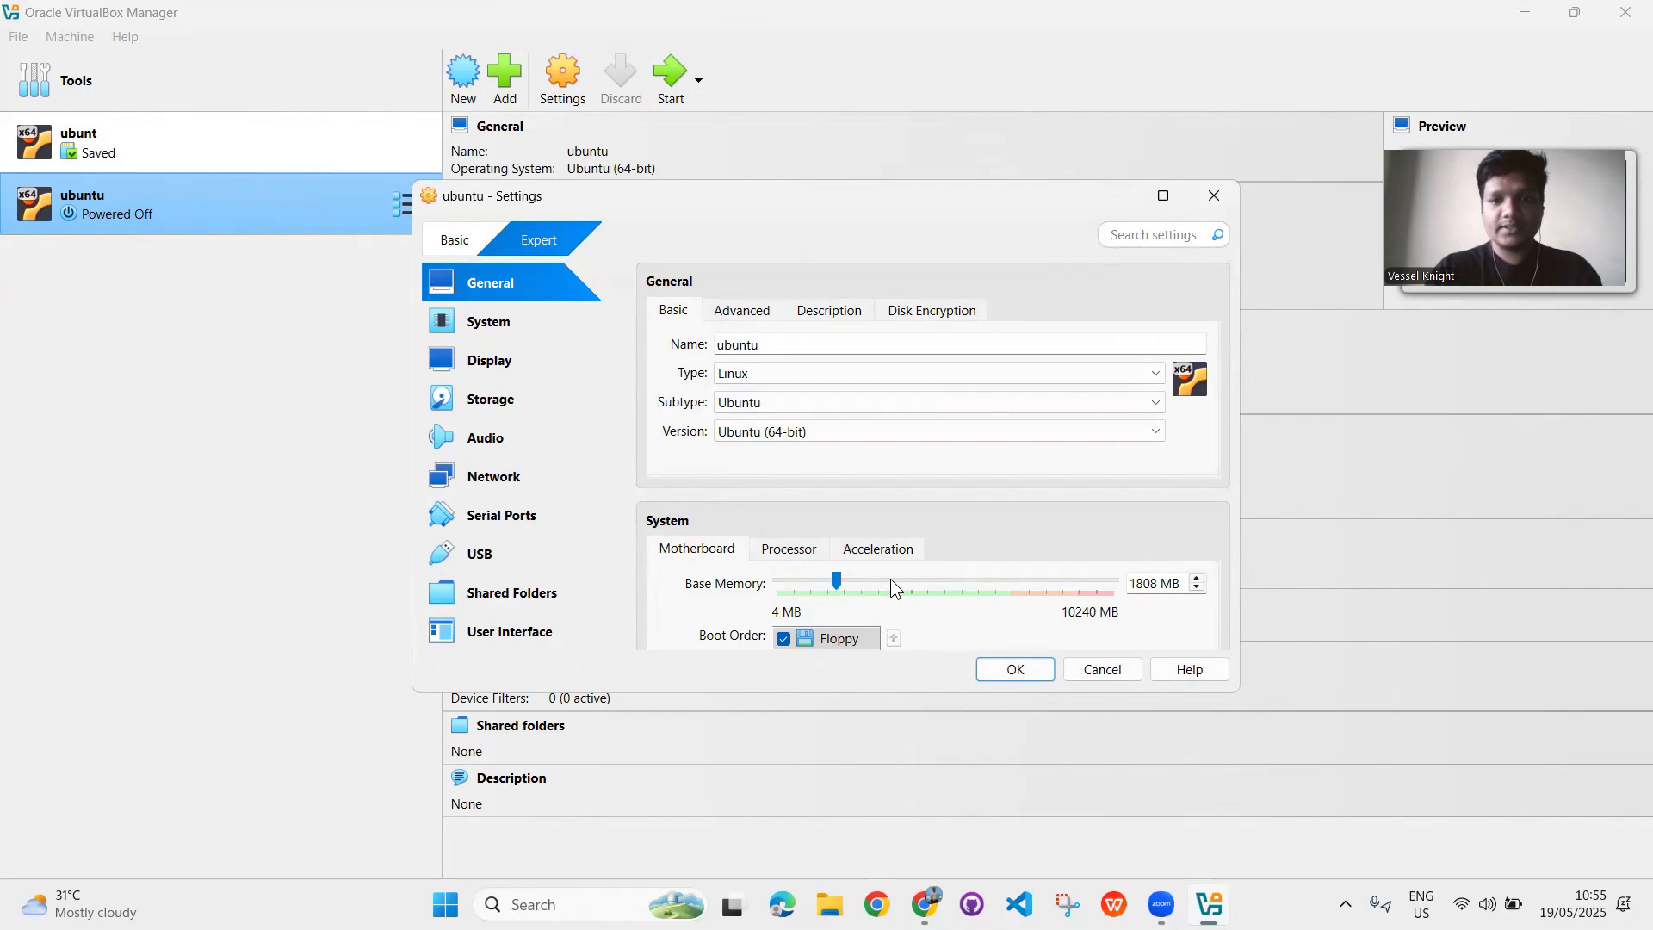
pyautogui.scroll(1, 939, 594)
pyautogui.moveTo(857, 584); pyautogui.dragTo(912, 583)
pyautogui.scroll(-8, 900, 618)
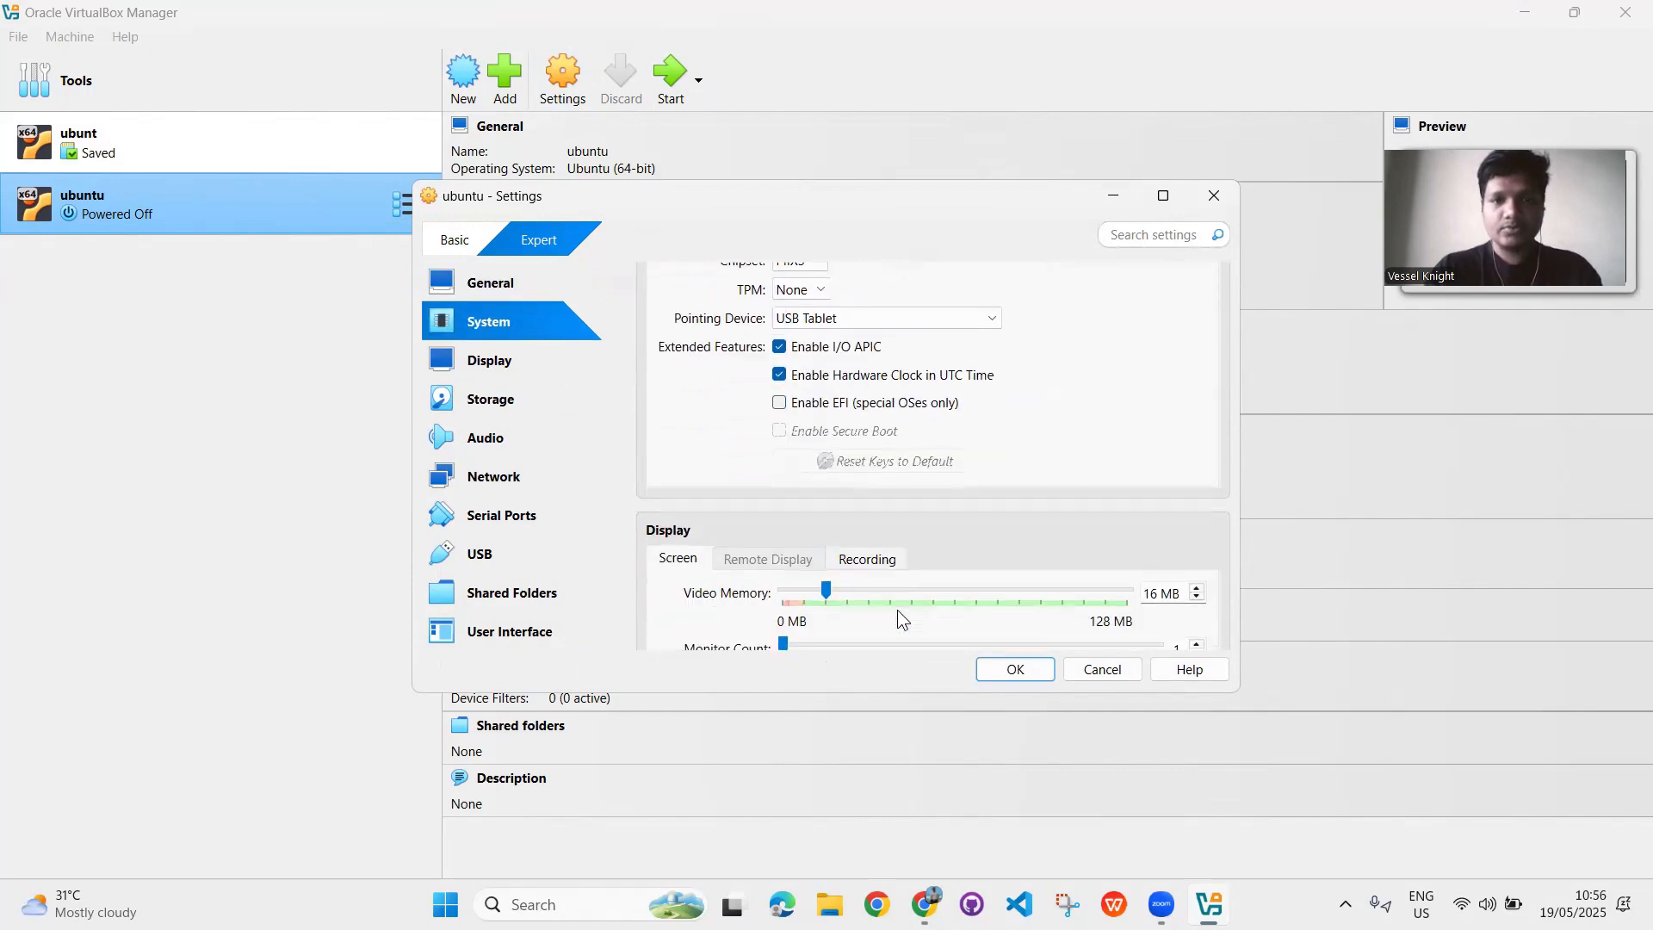
pyautogui.scroll(4, 899, 619)
pyautogui.click(878, 506)
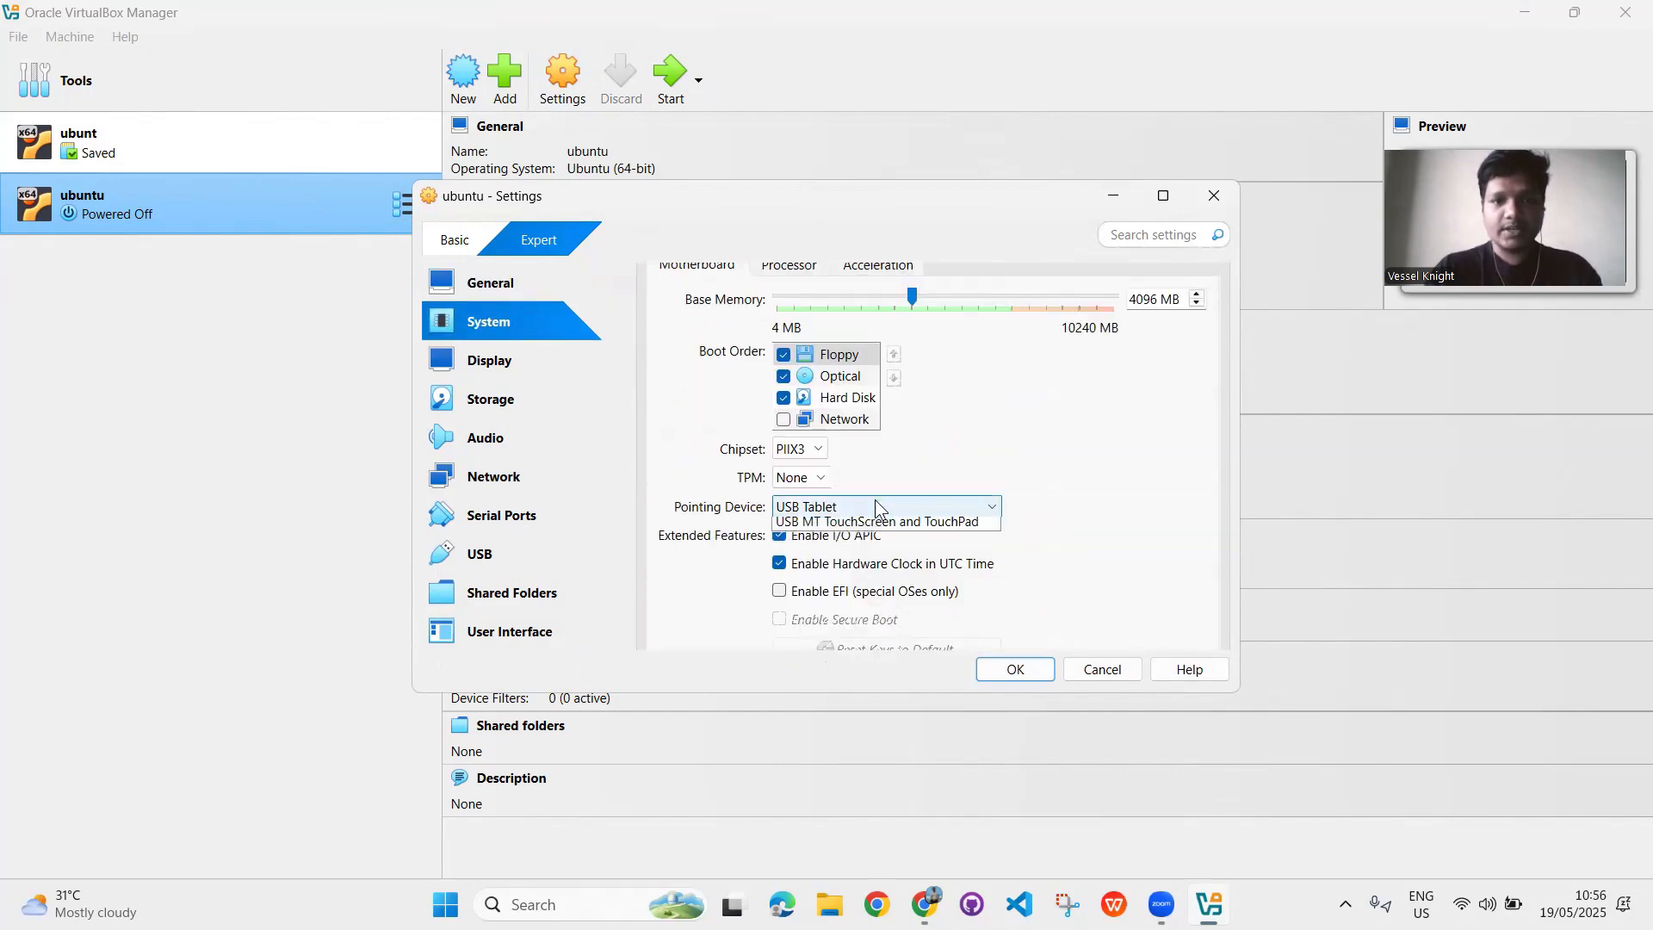
pyautogui.click(994, 467)
pyautogui.scroll(2, 994, 467)
# Attach the virtual machine's network Adapter 1 to Bridged Adapter and save the settings
pyautogui.scroll(-5, 993, 467)
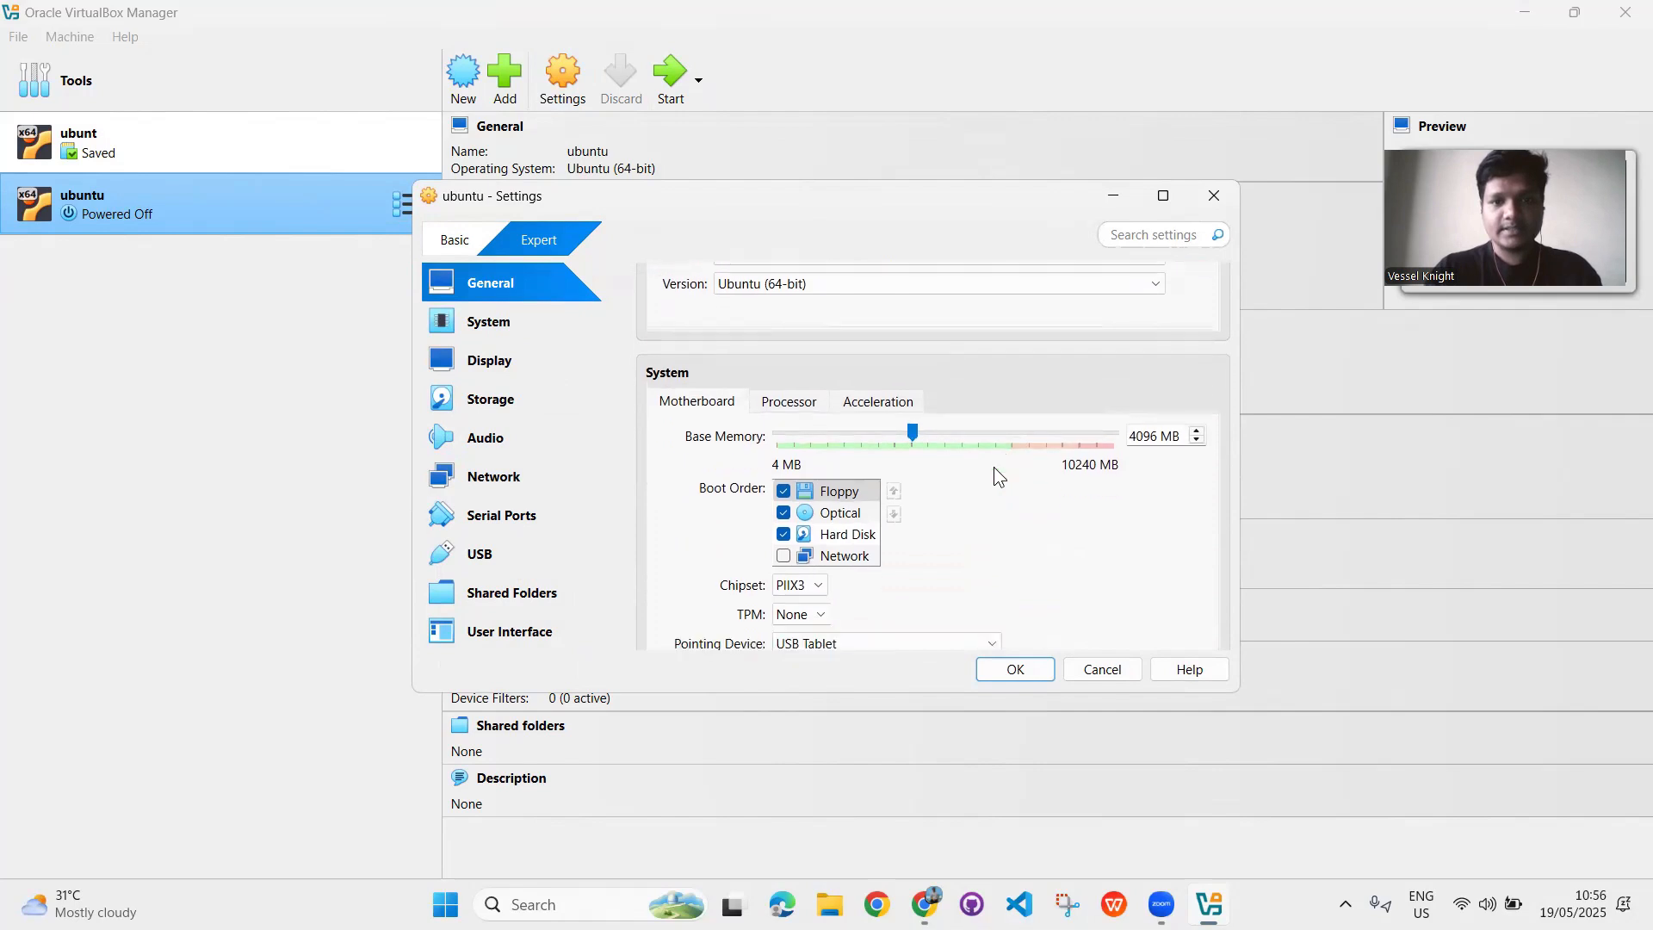
pyautogui.scroll(-5, 994, 466)
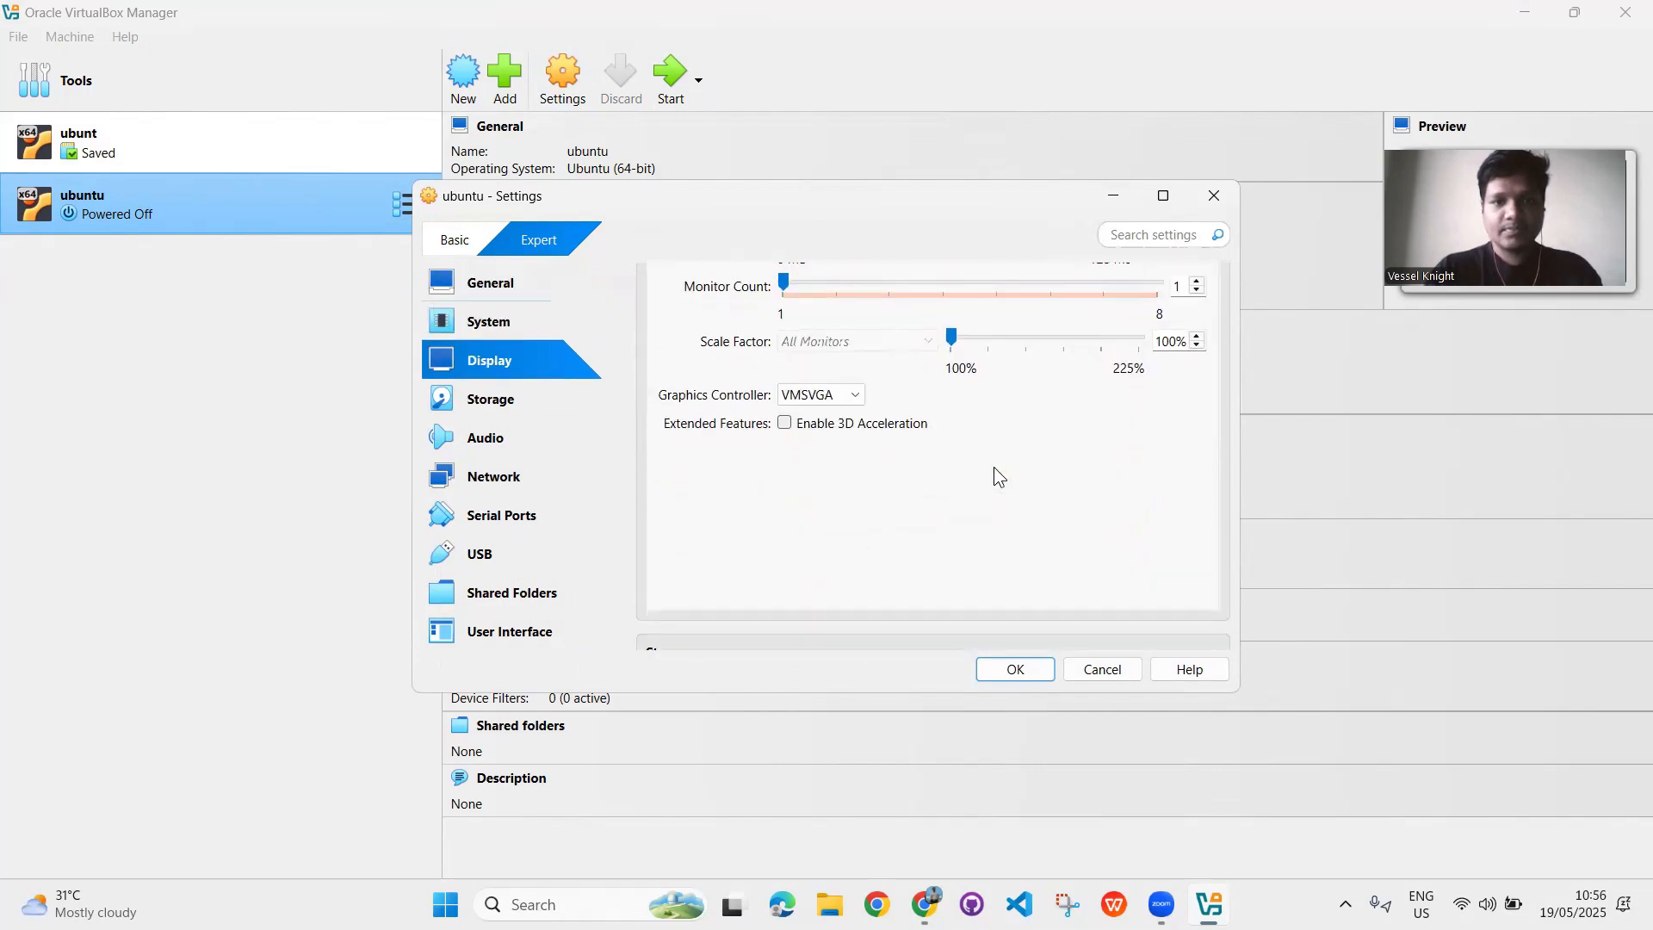
pyautogui.scroll(-6, 993, 467)
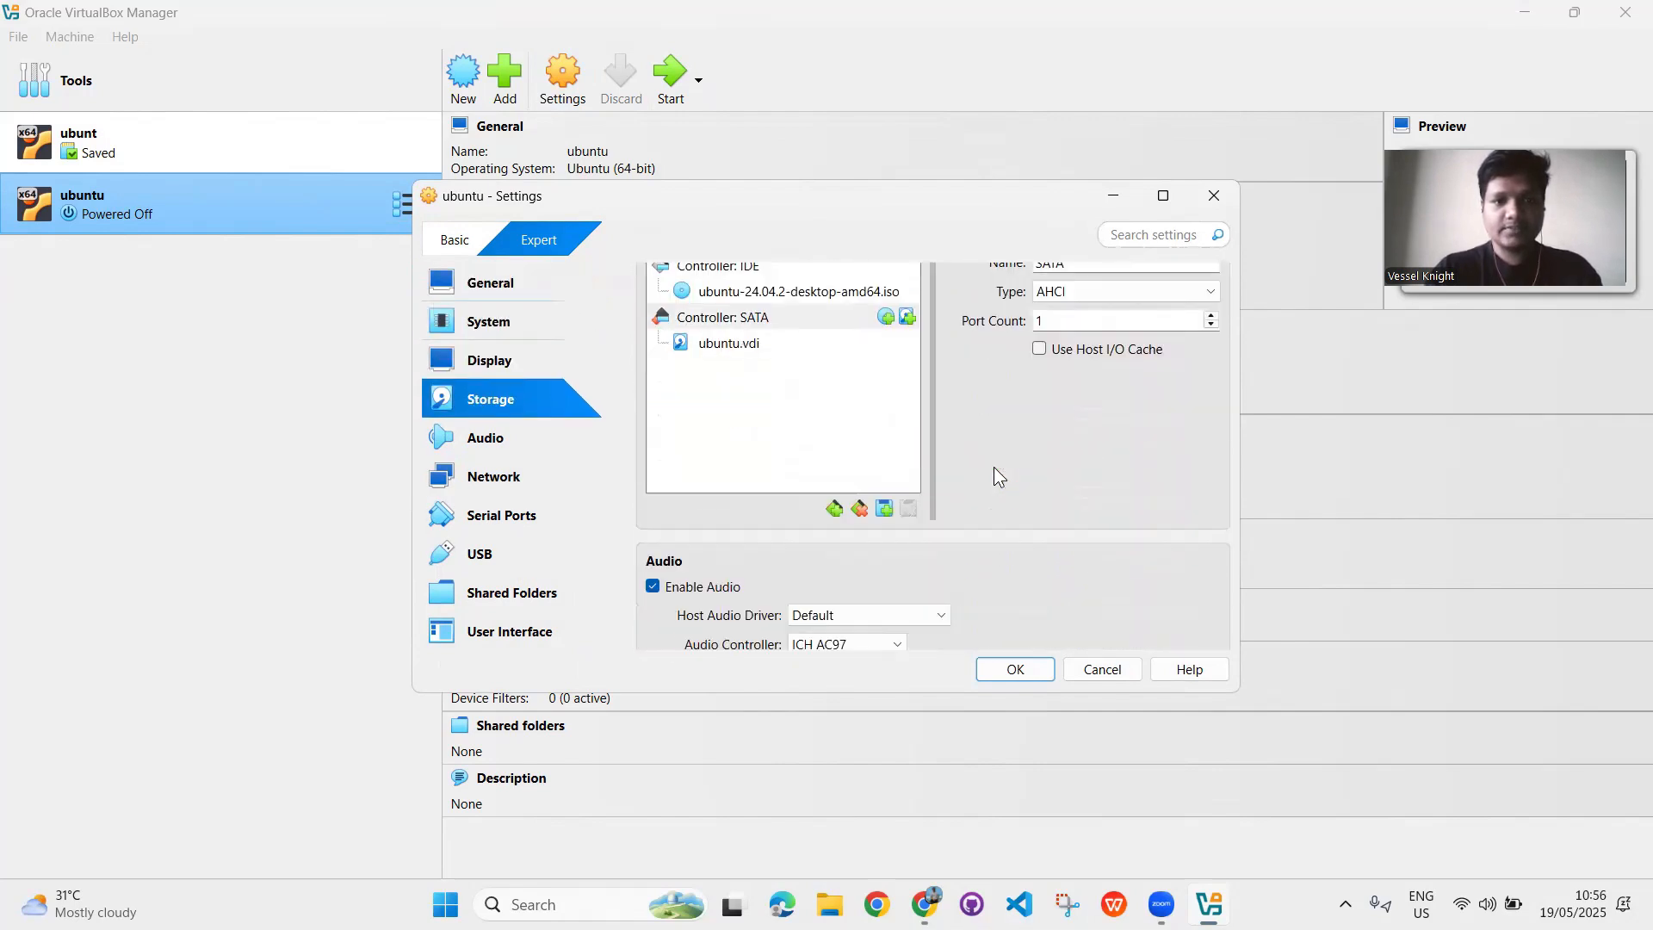
pyautogui.scroll(-4, 994, 467)
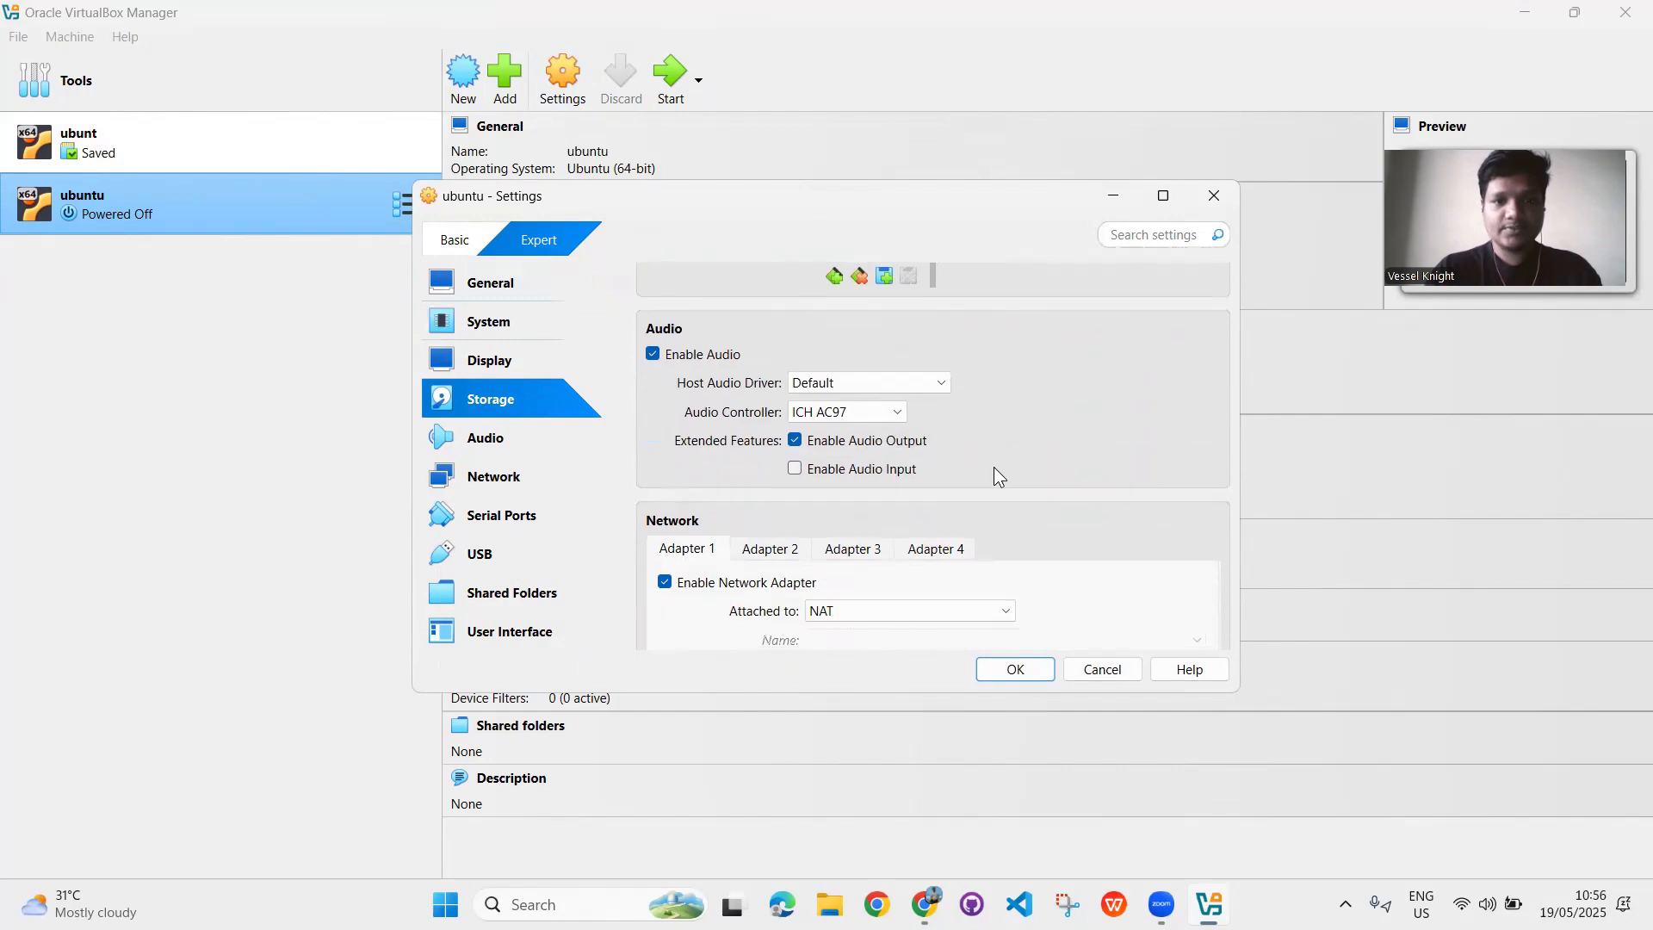
pyautogui.scroll(-3, 994, 467)
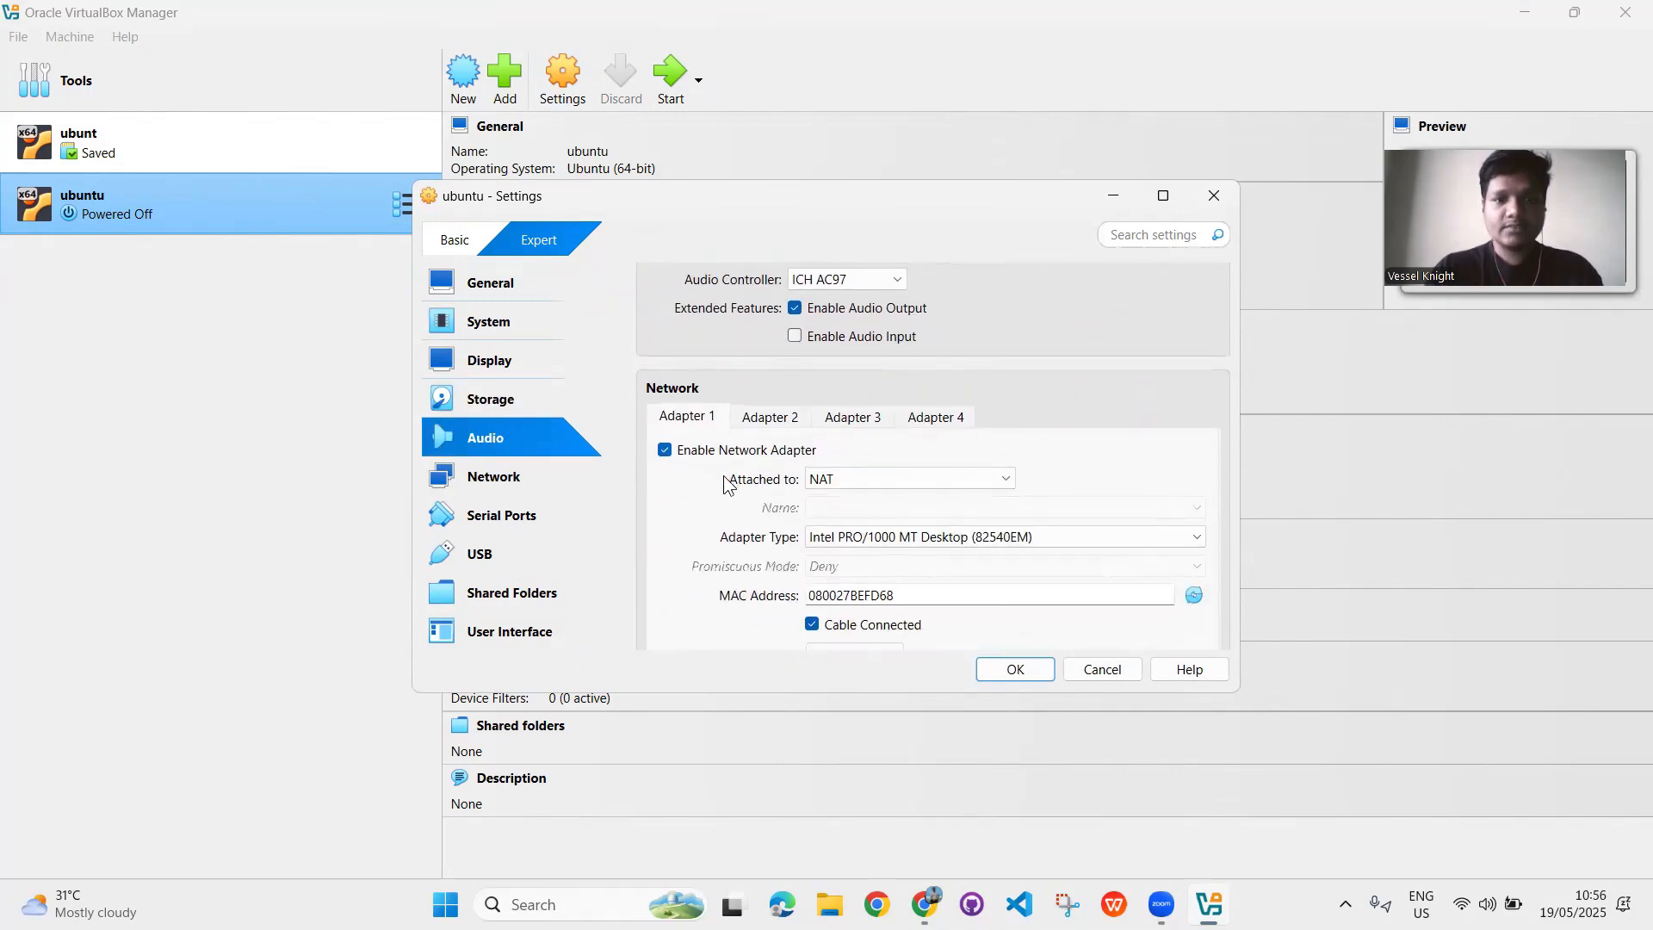
pyautogui.click(888, 479)
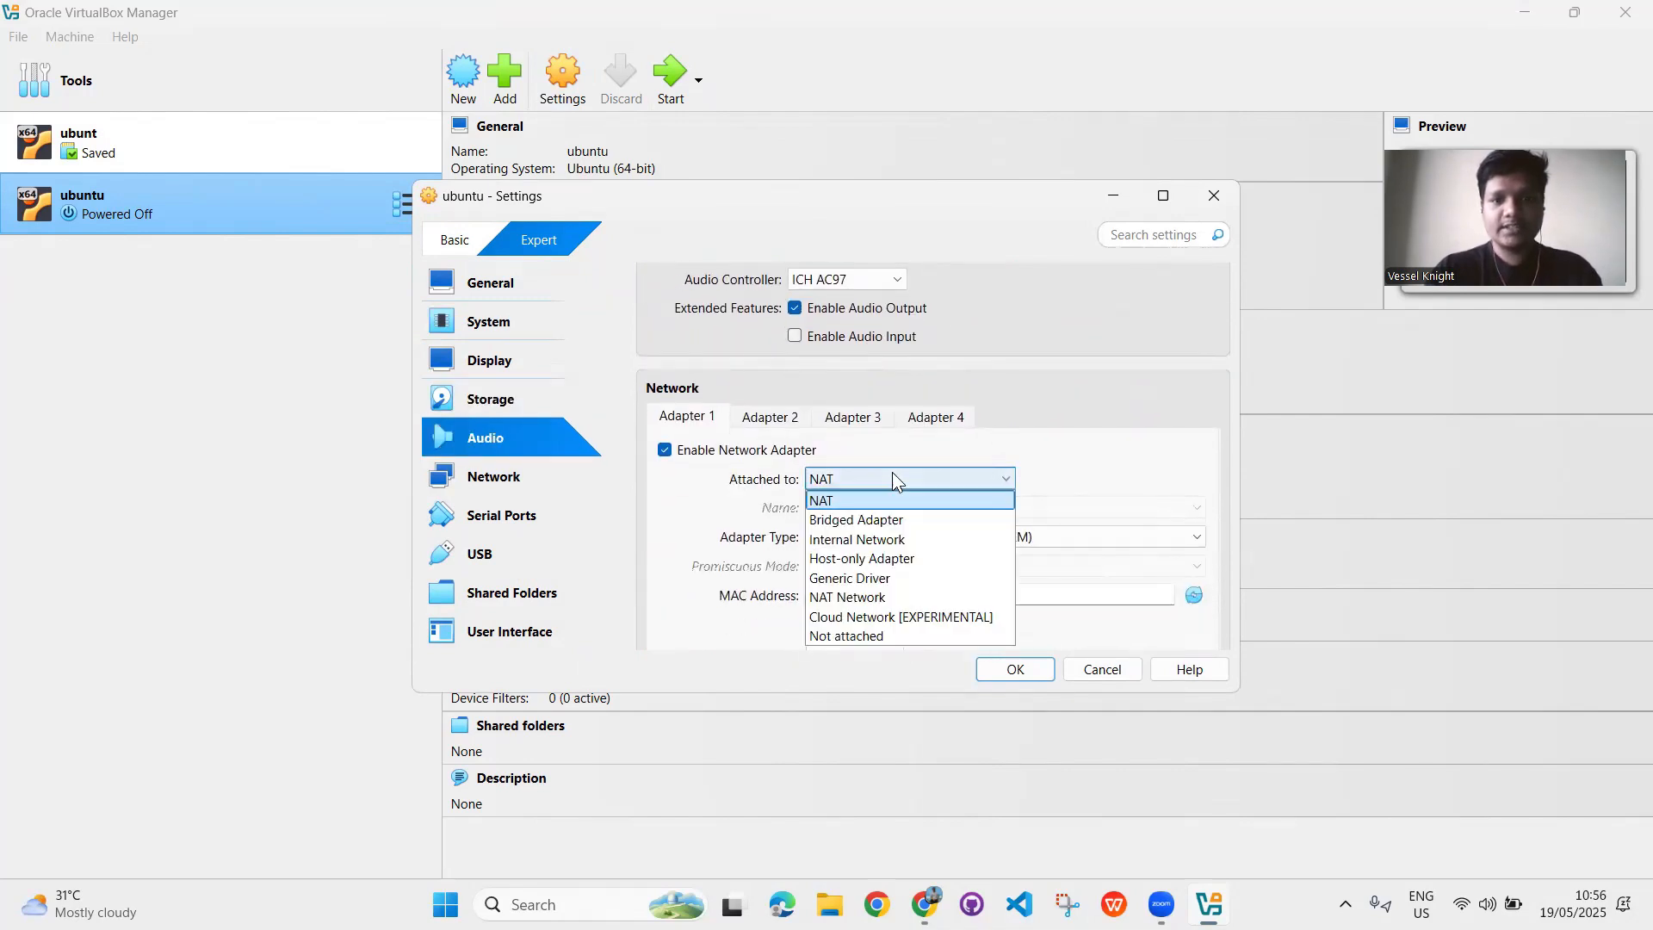
pyautogui.click(899, 520)
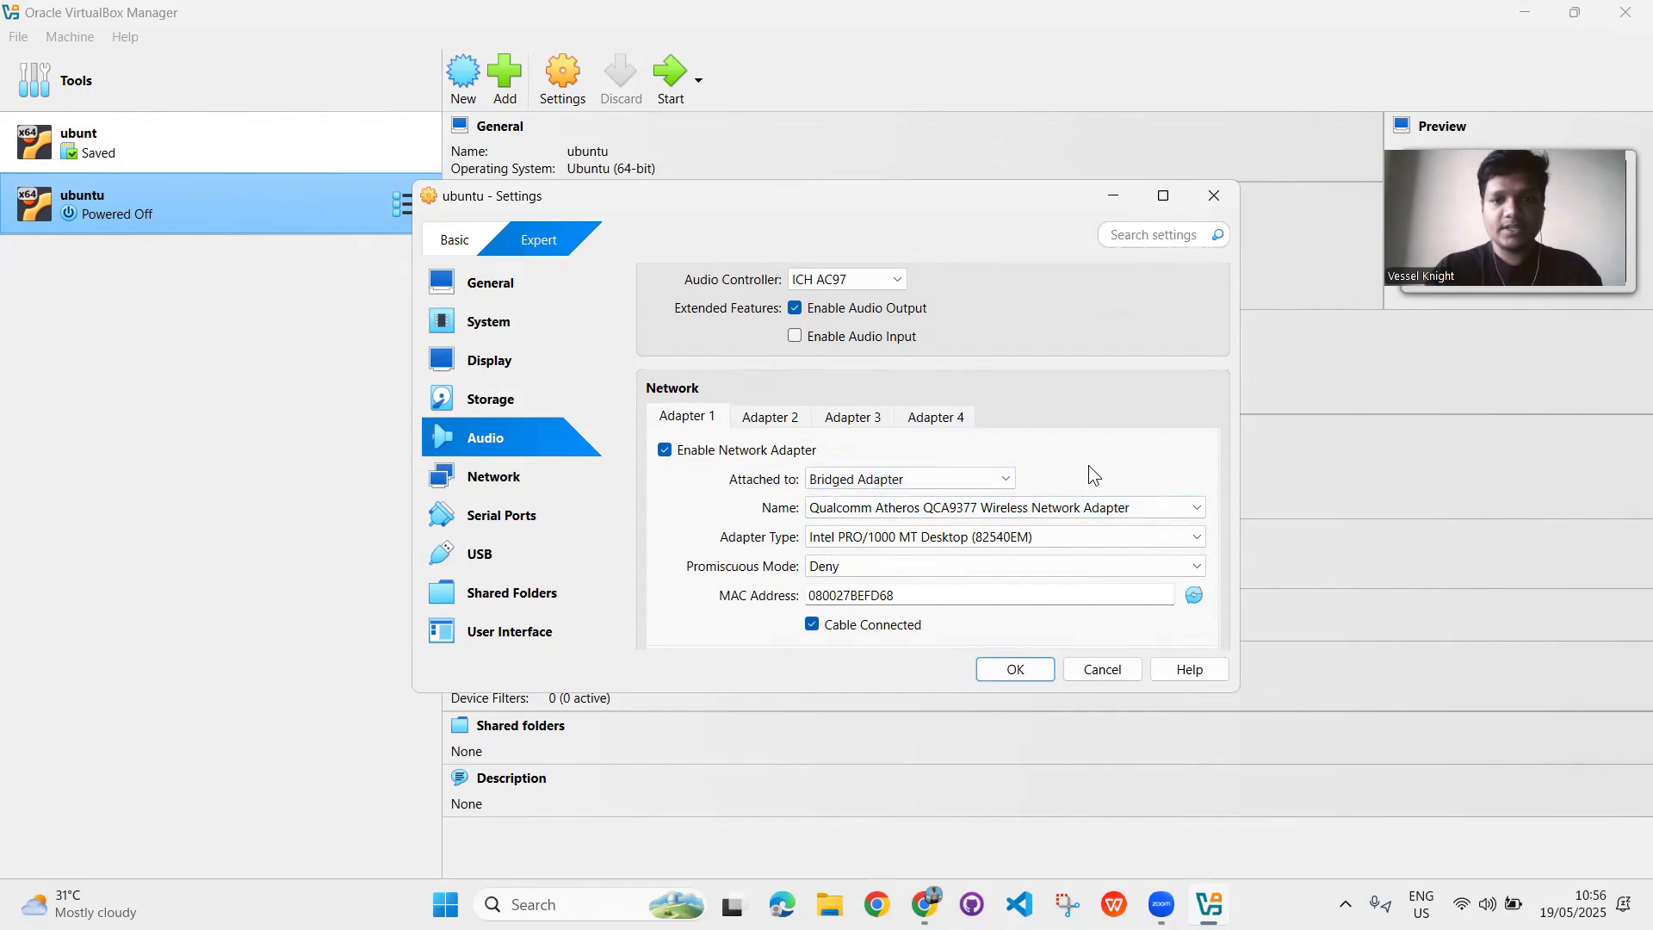
pyautogui.scroll(-1, 1088, 472)
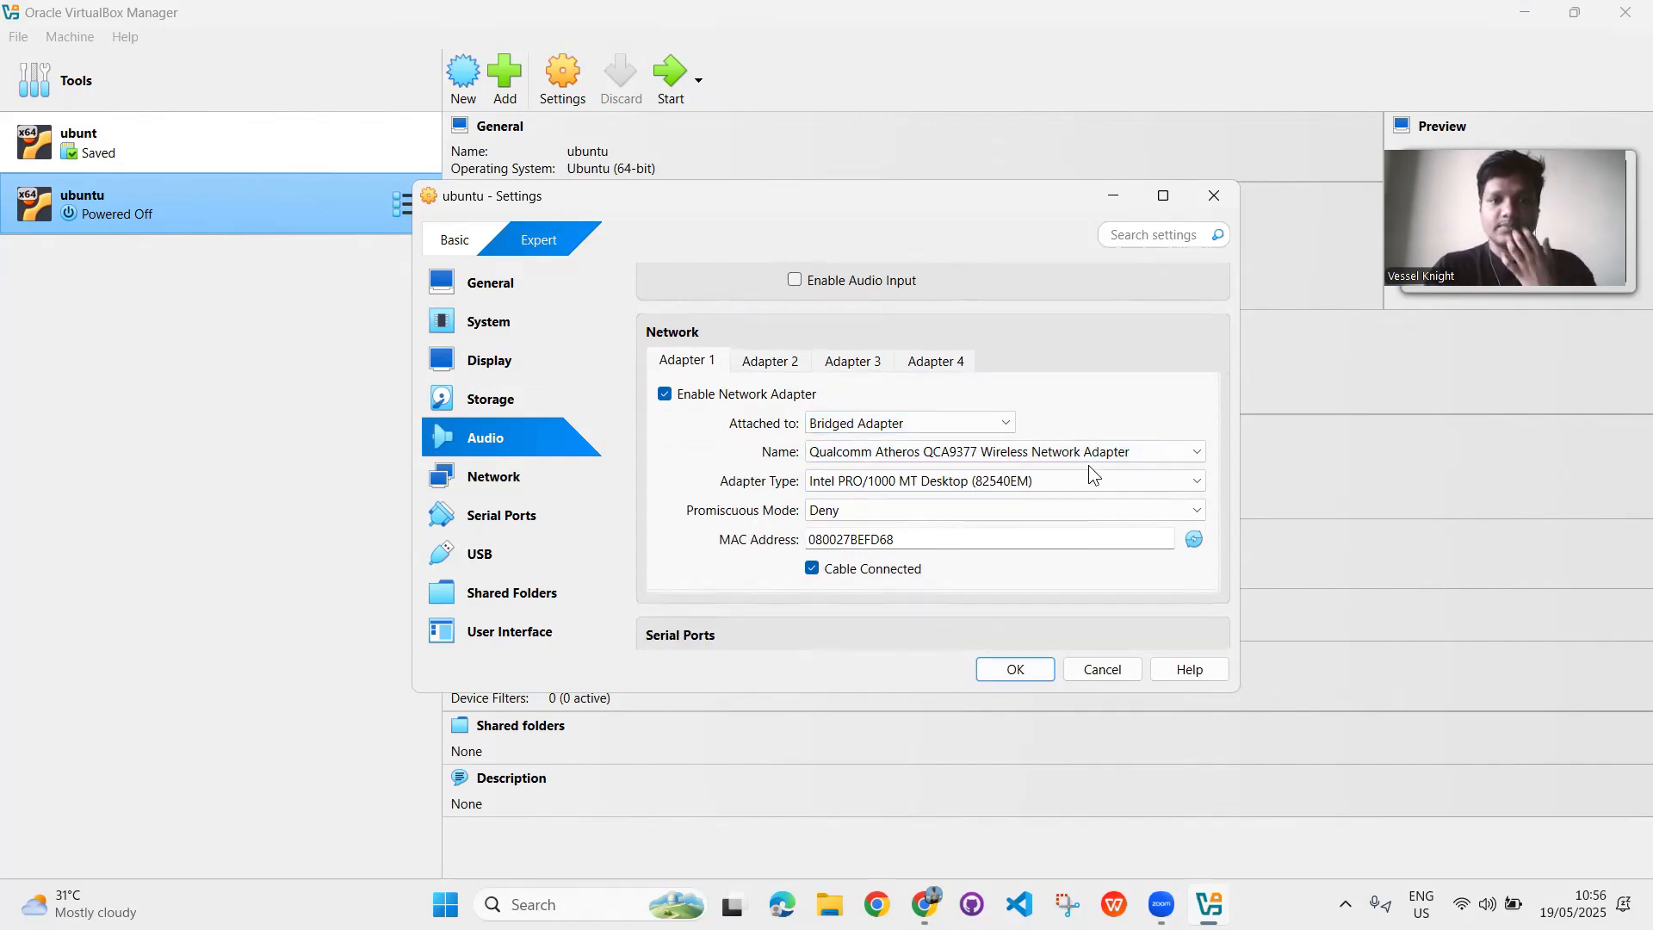
pyautogui.scroll(-1, 1089, 465)
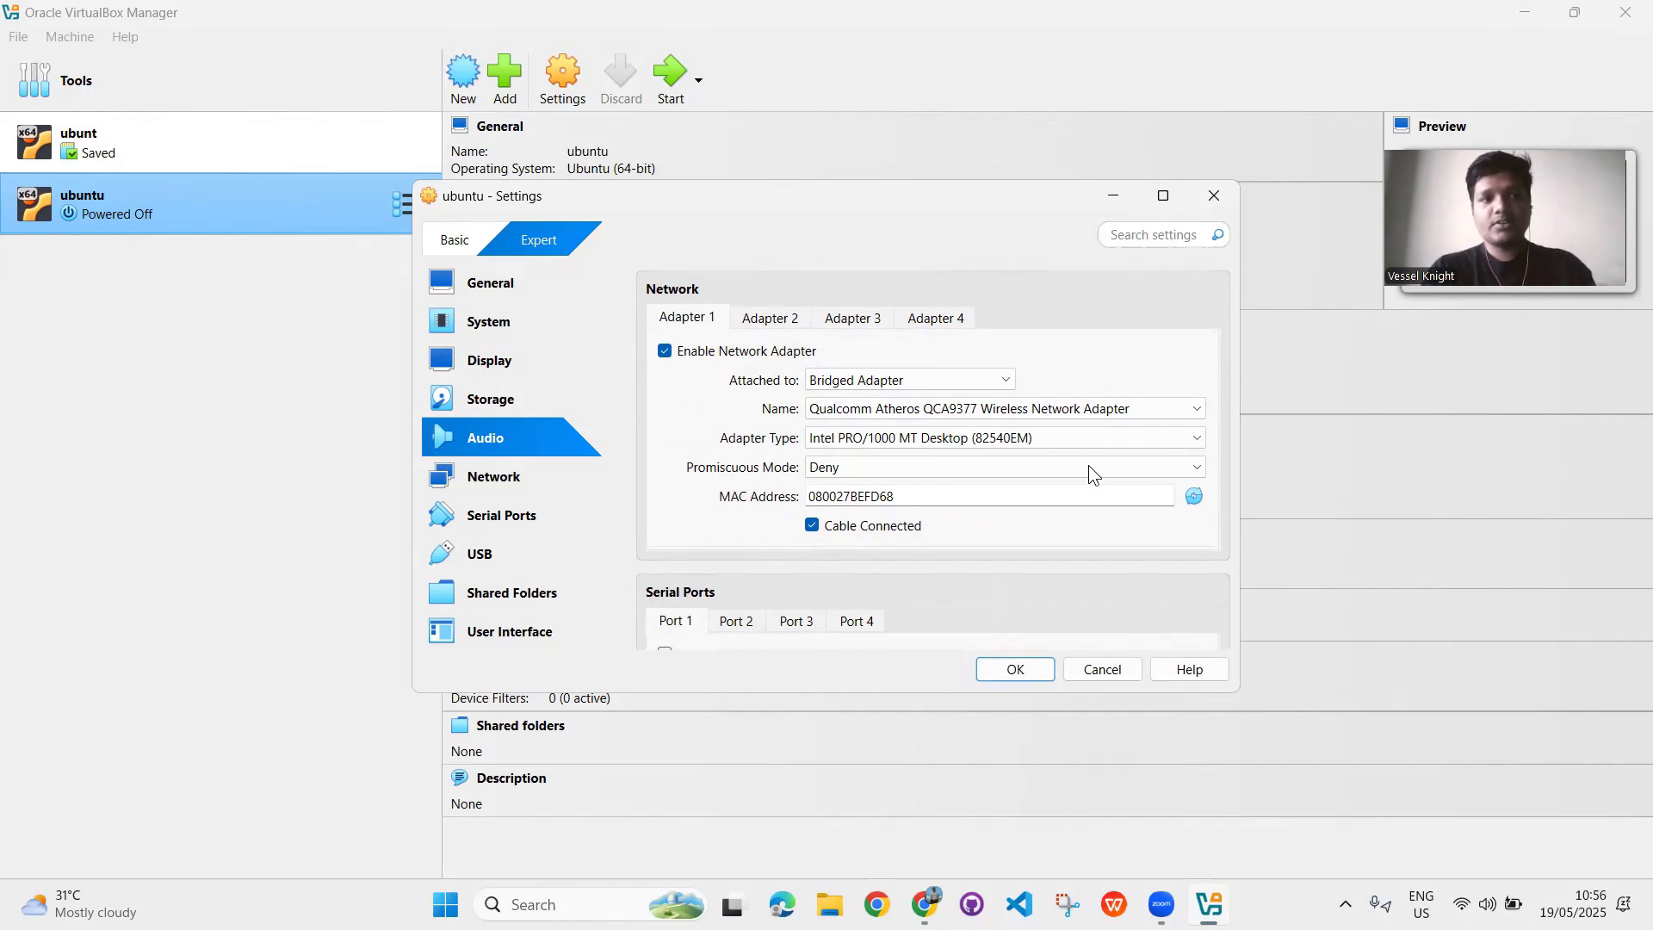
pyautogui.scroll(-6, 1089, 466)
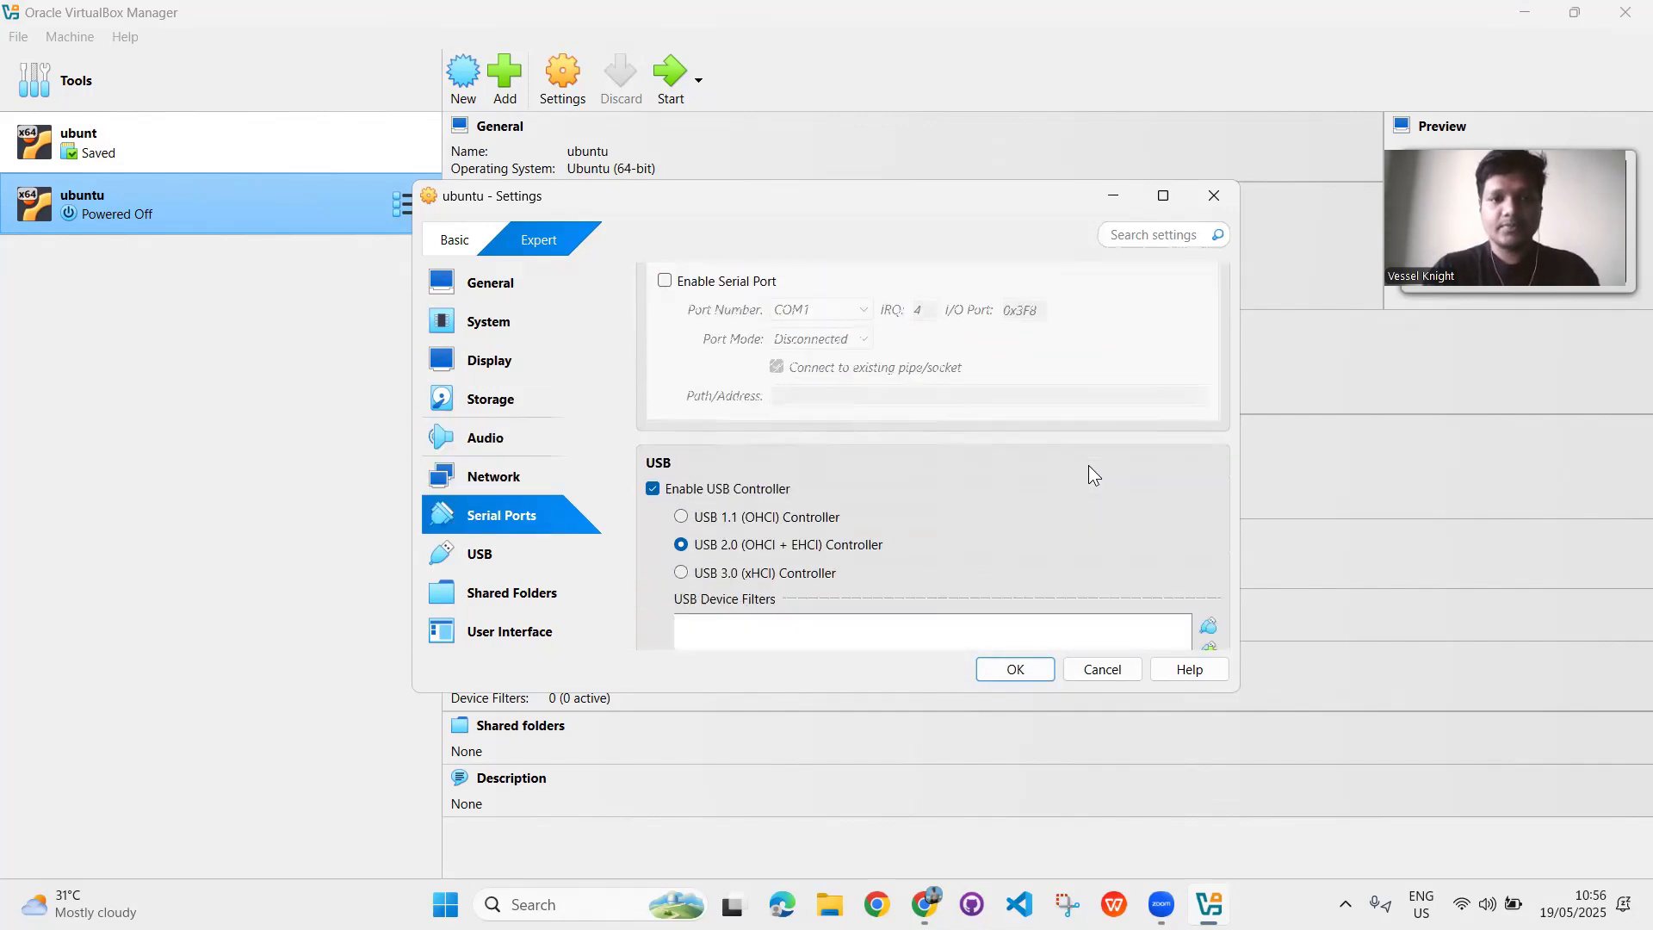
pyautogui.scroll(-6, 1088, 465)
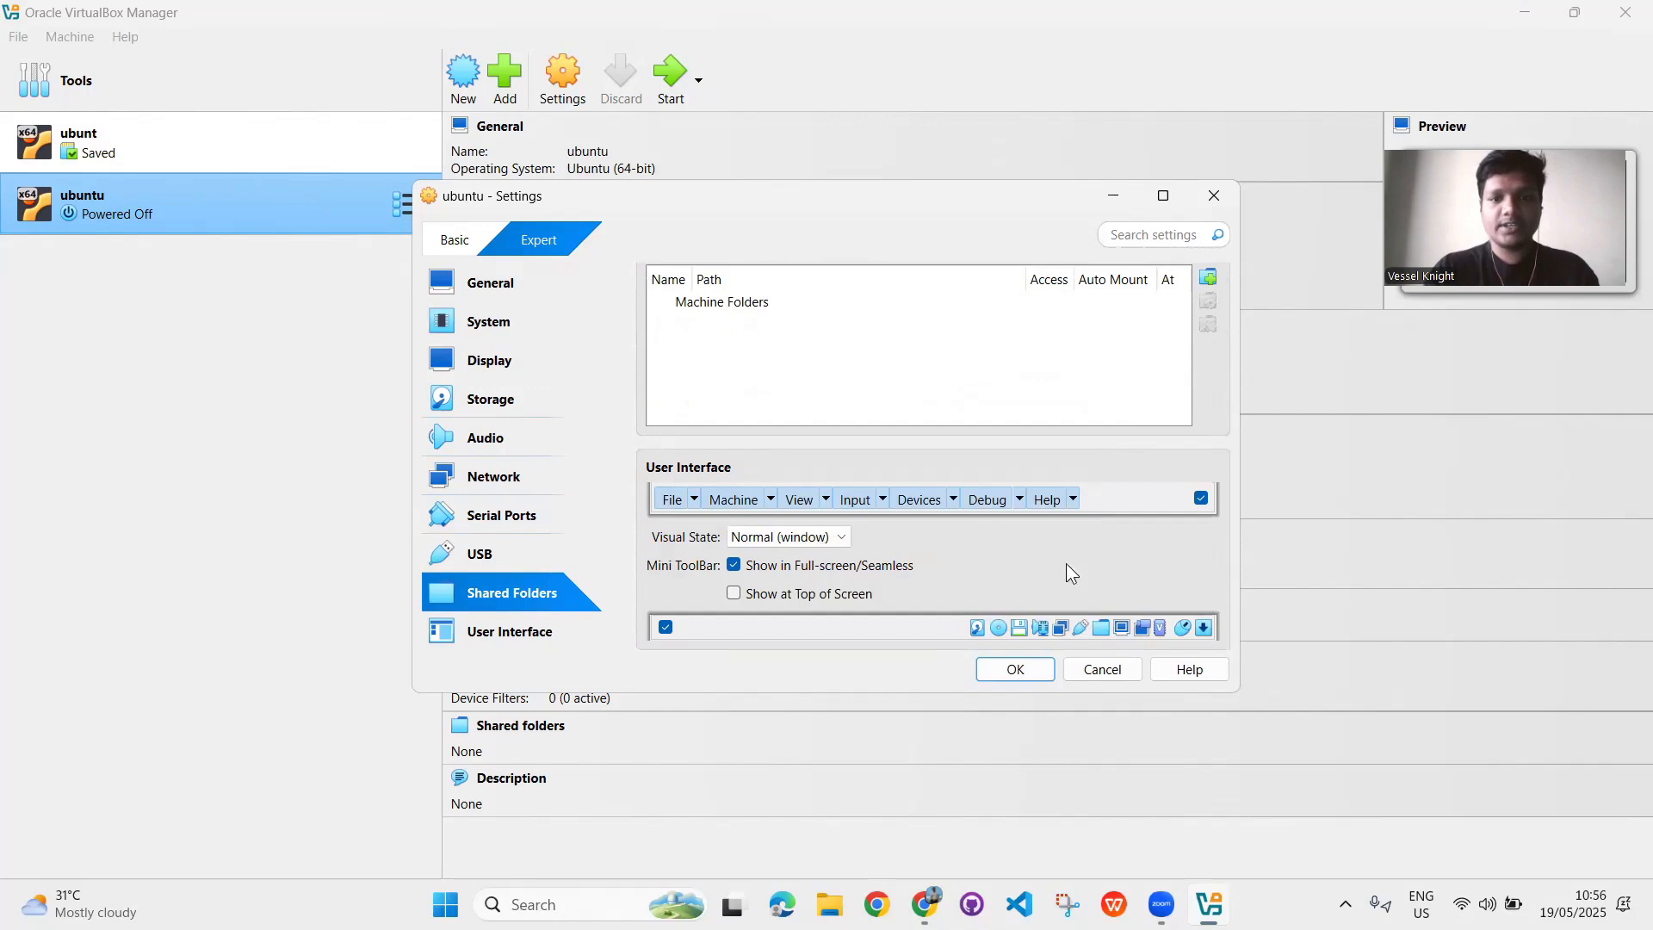
pyautogui.click(1010, 670)
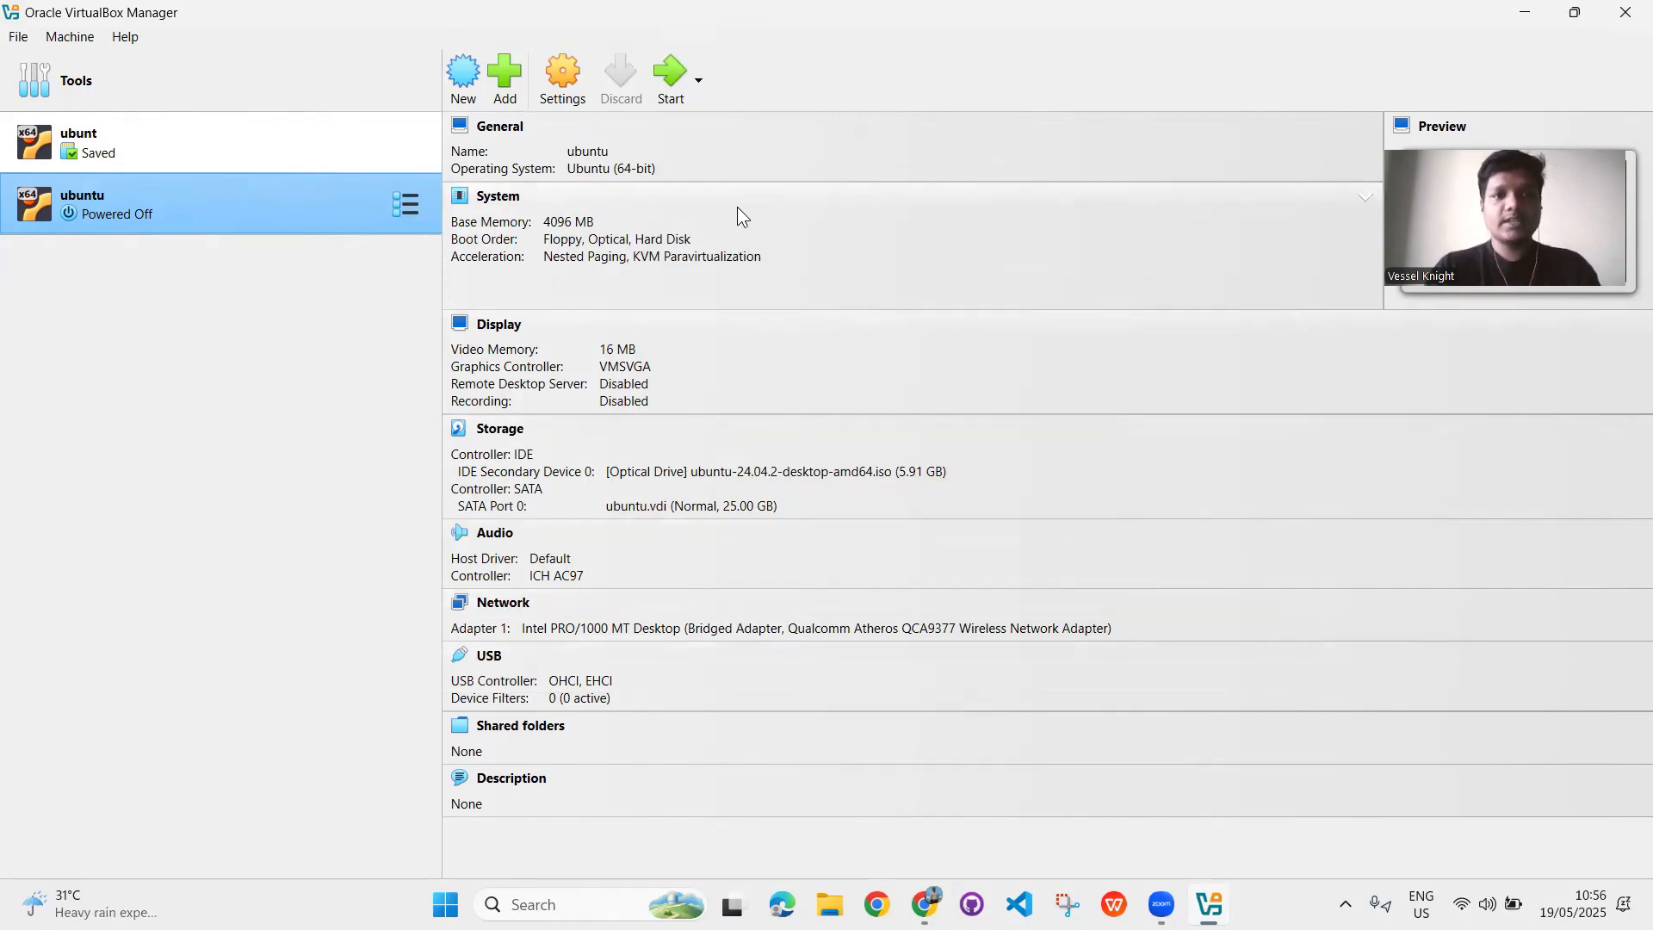
# Start the ubuntu virtual machine and close the Ubuntu installer's Welcome window
pyautogui.click(672, 79)
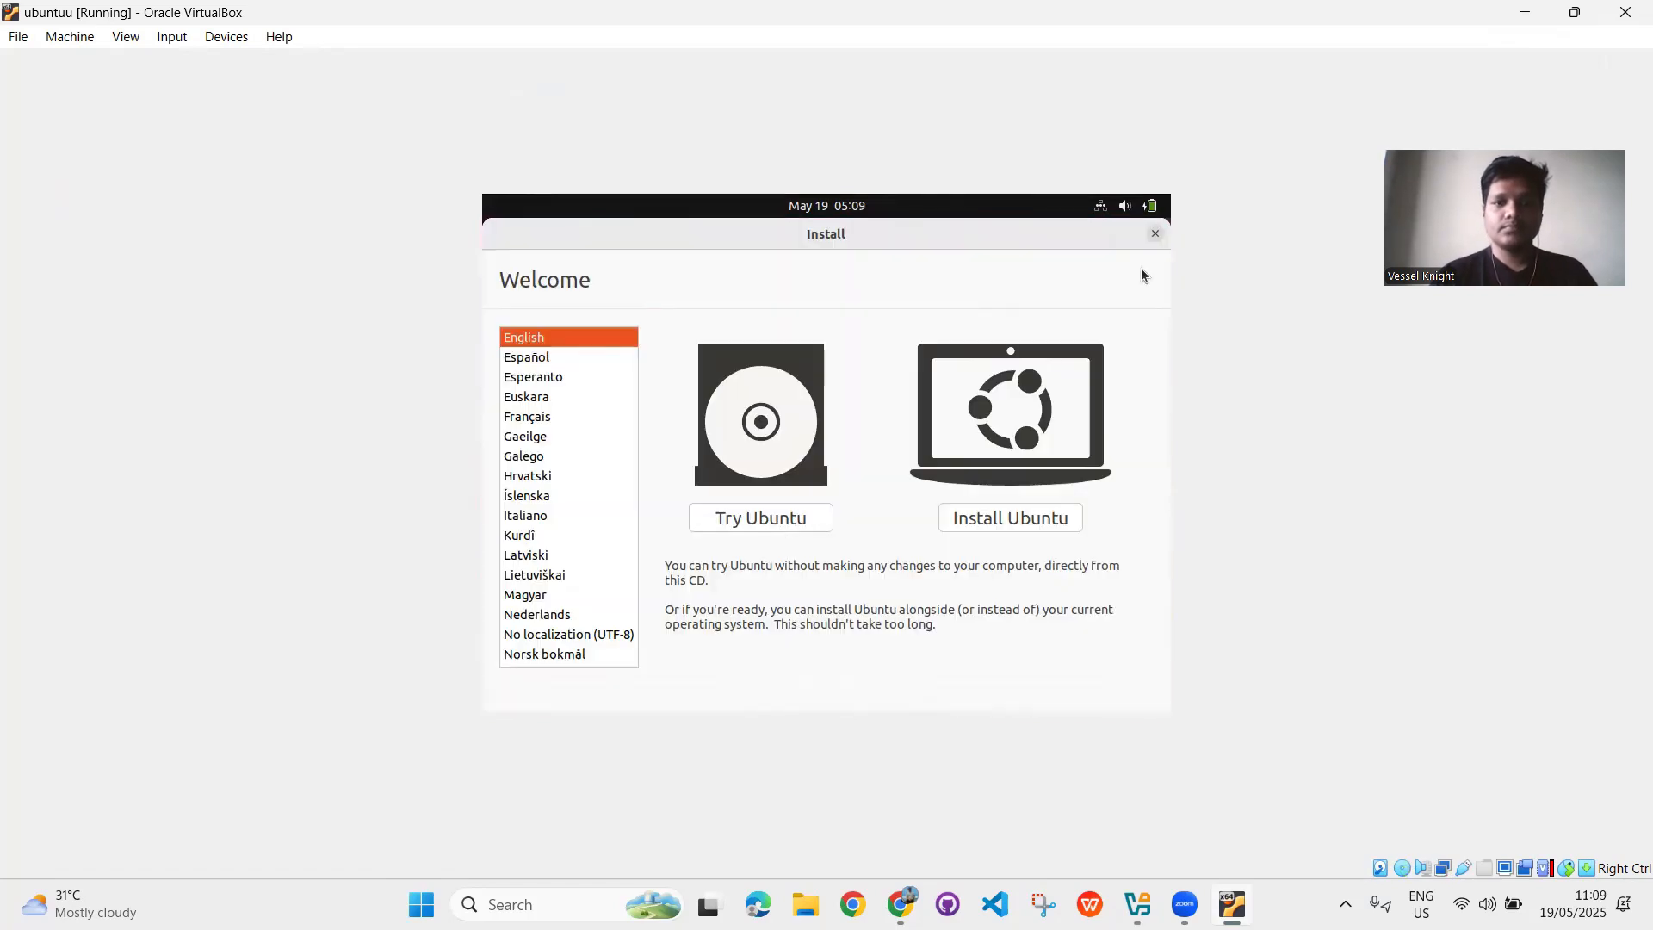
pyautogui.click(1154, 232)
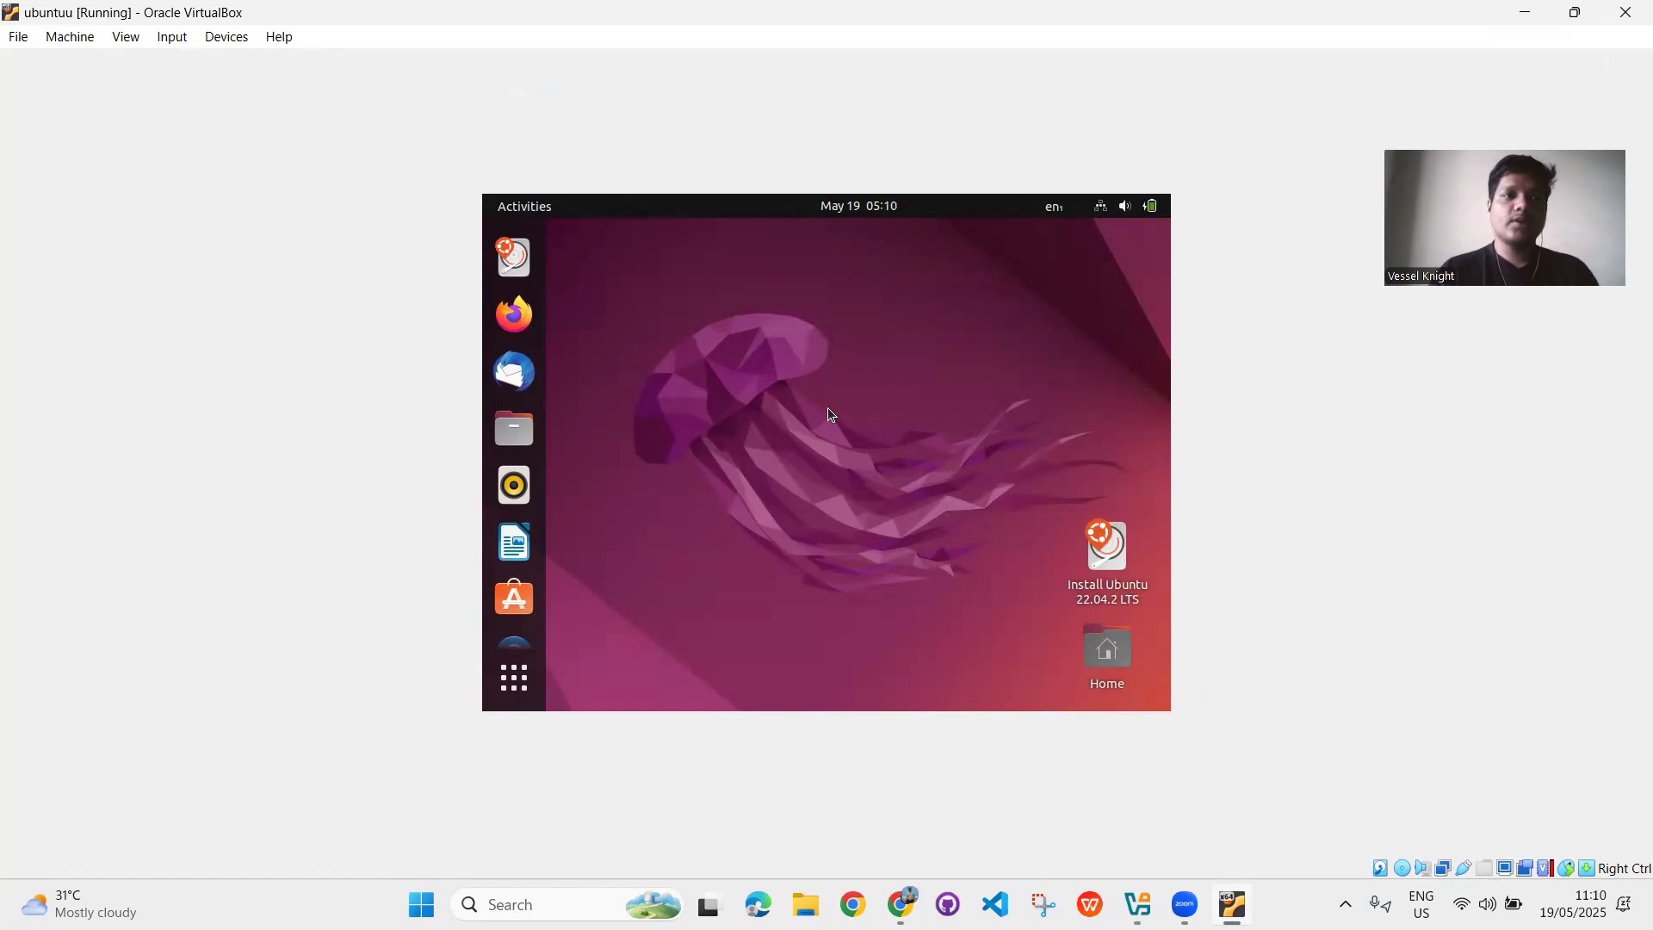
pyautogui.click(127, 37)
pyautogui.moveTo(172, 37)
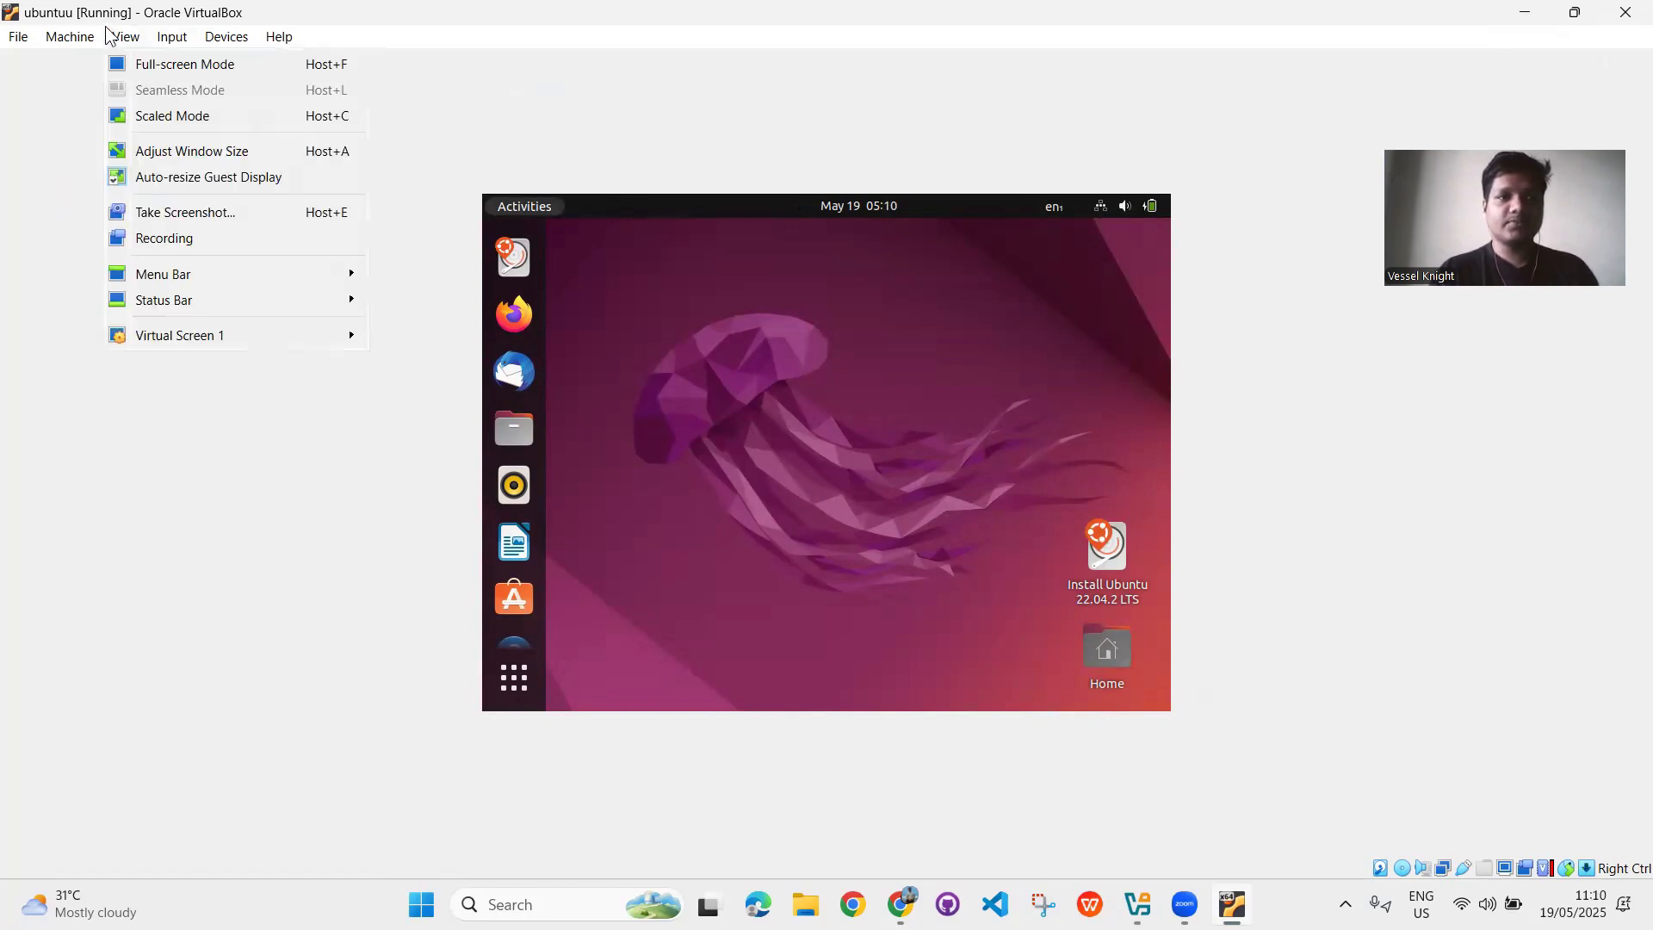
pyautogui.click(138, 62)
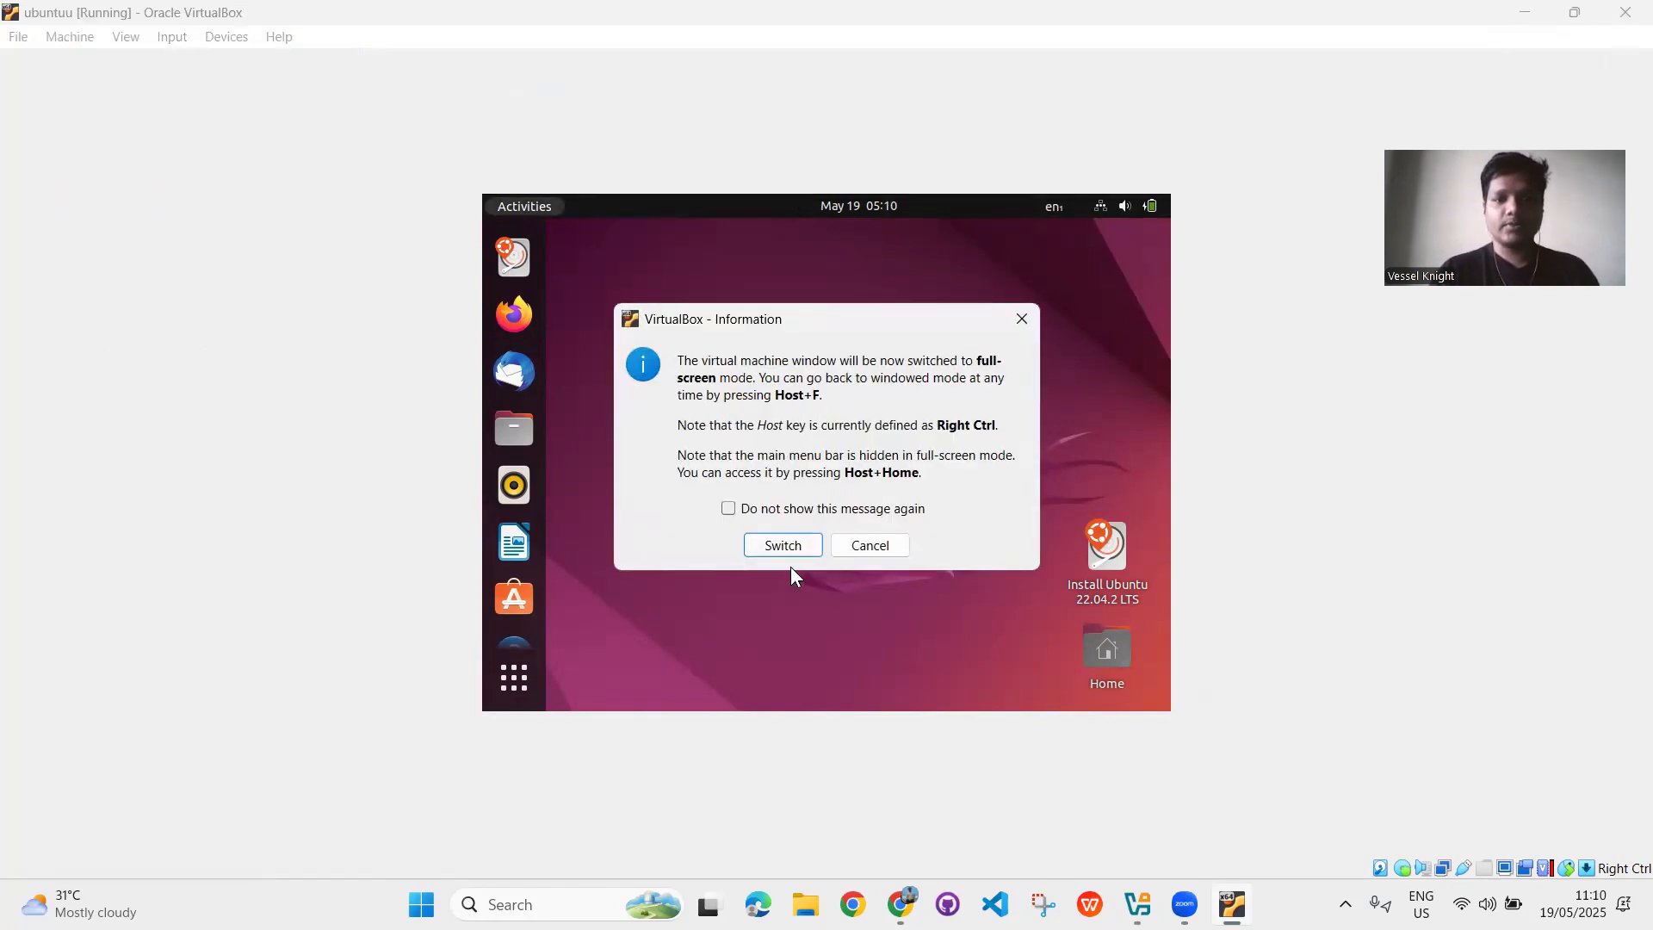
pyautogui.click(871, 546)
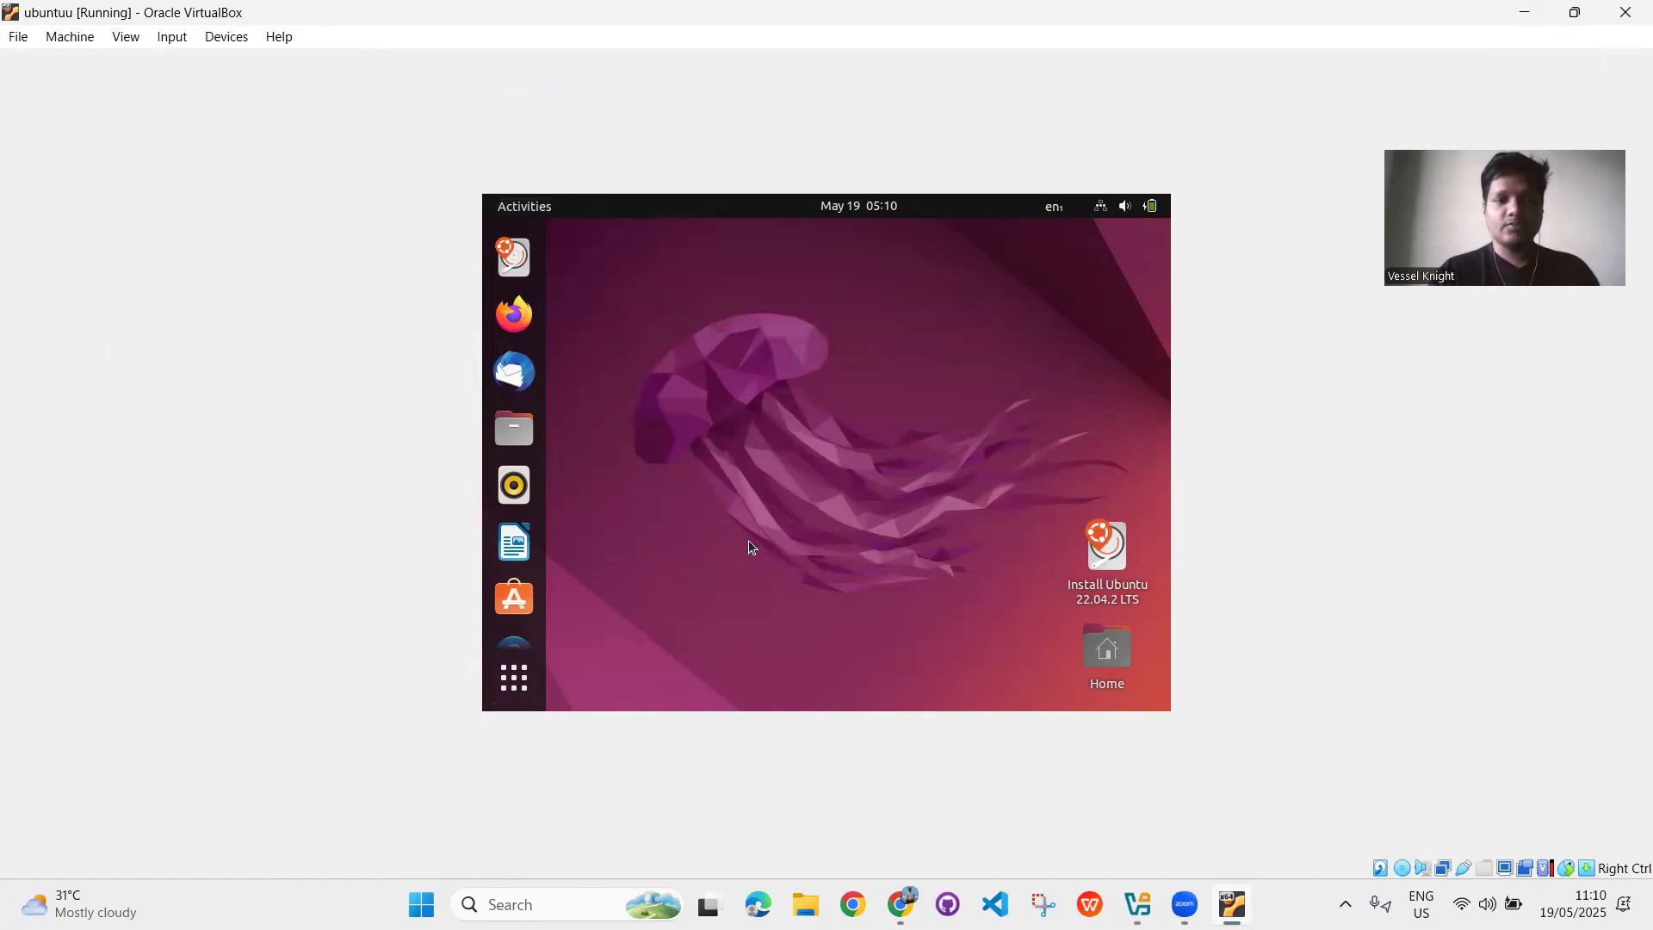
# Open the Terminal in the Ubuntu guest and list the home folder's contents three times with ls
pyautogui.click(514, 678)
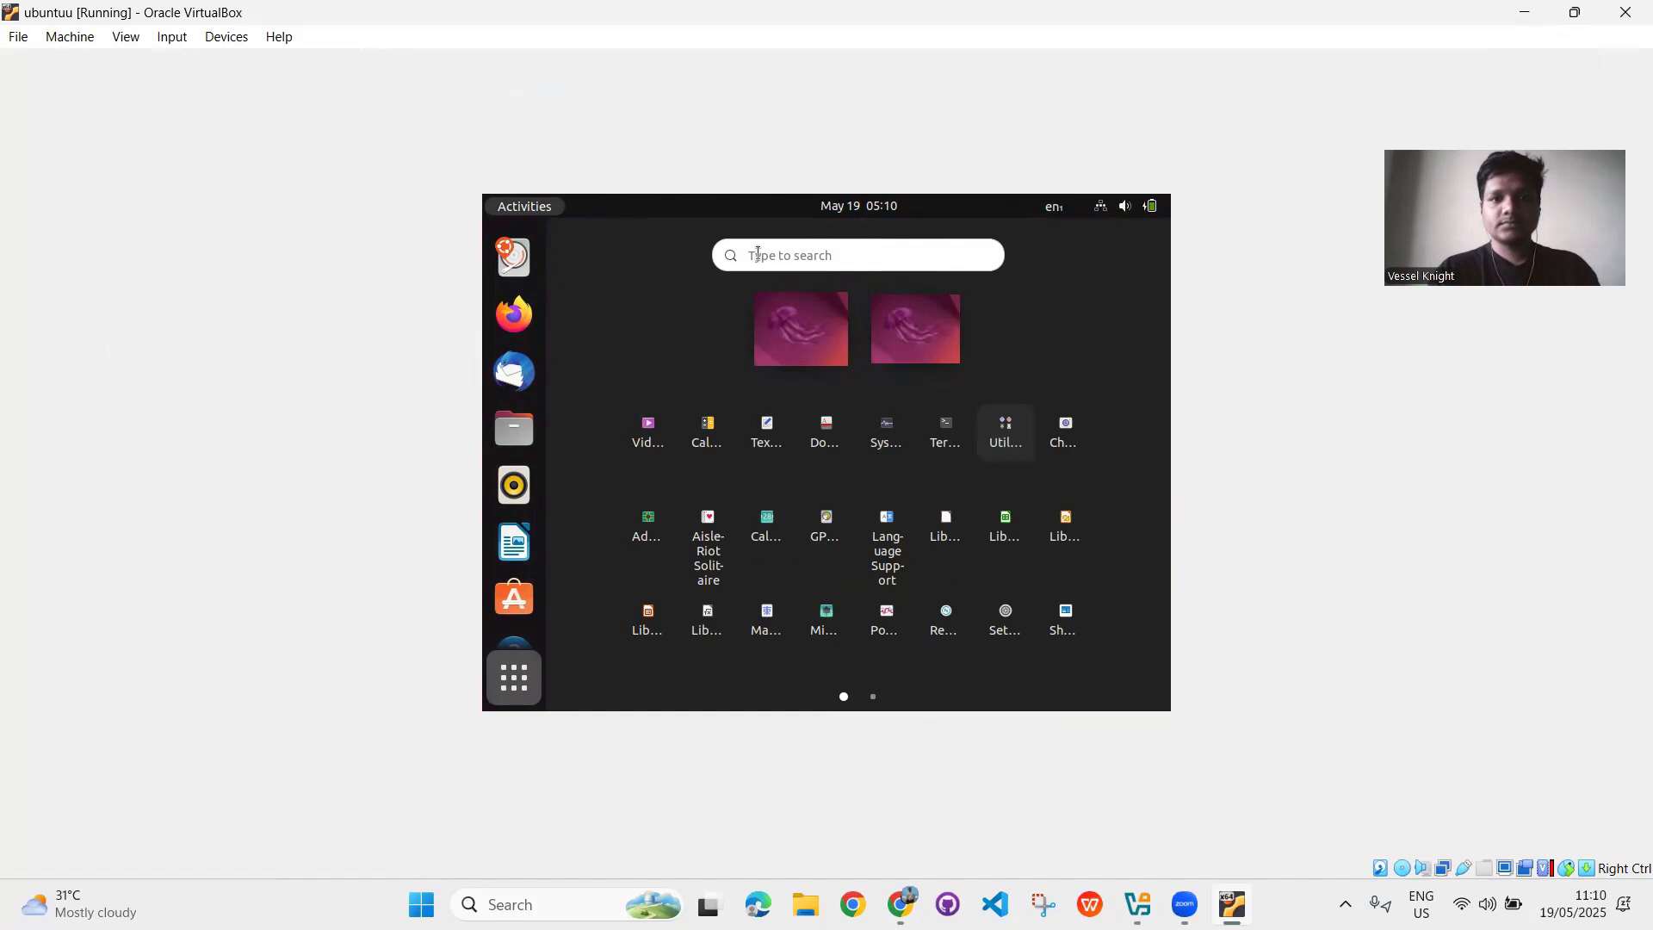
pyautogui.click(954, 448)
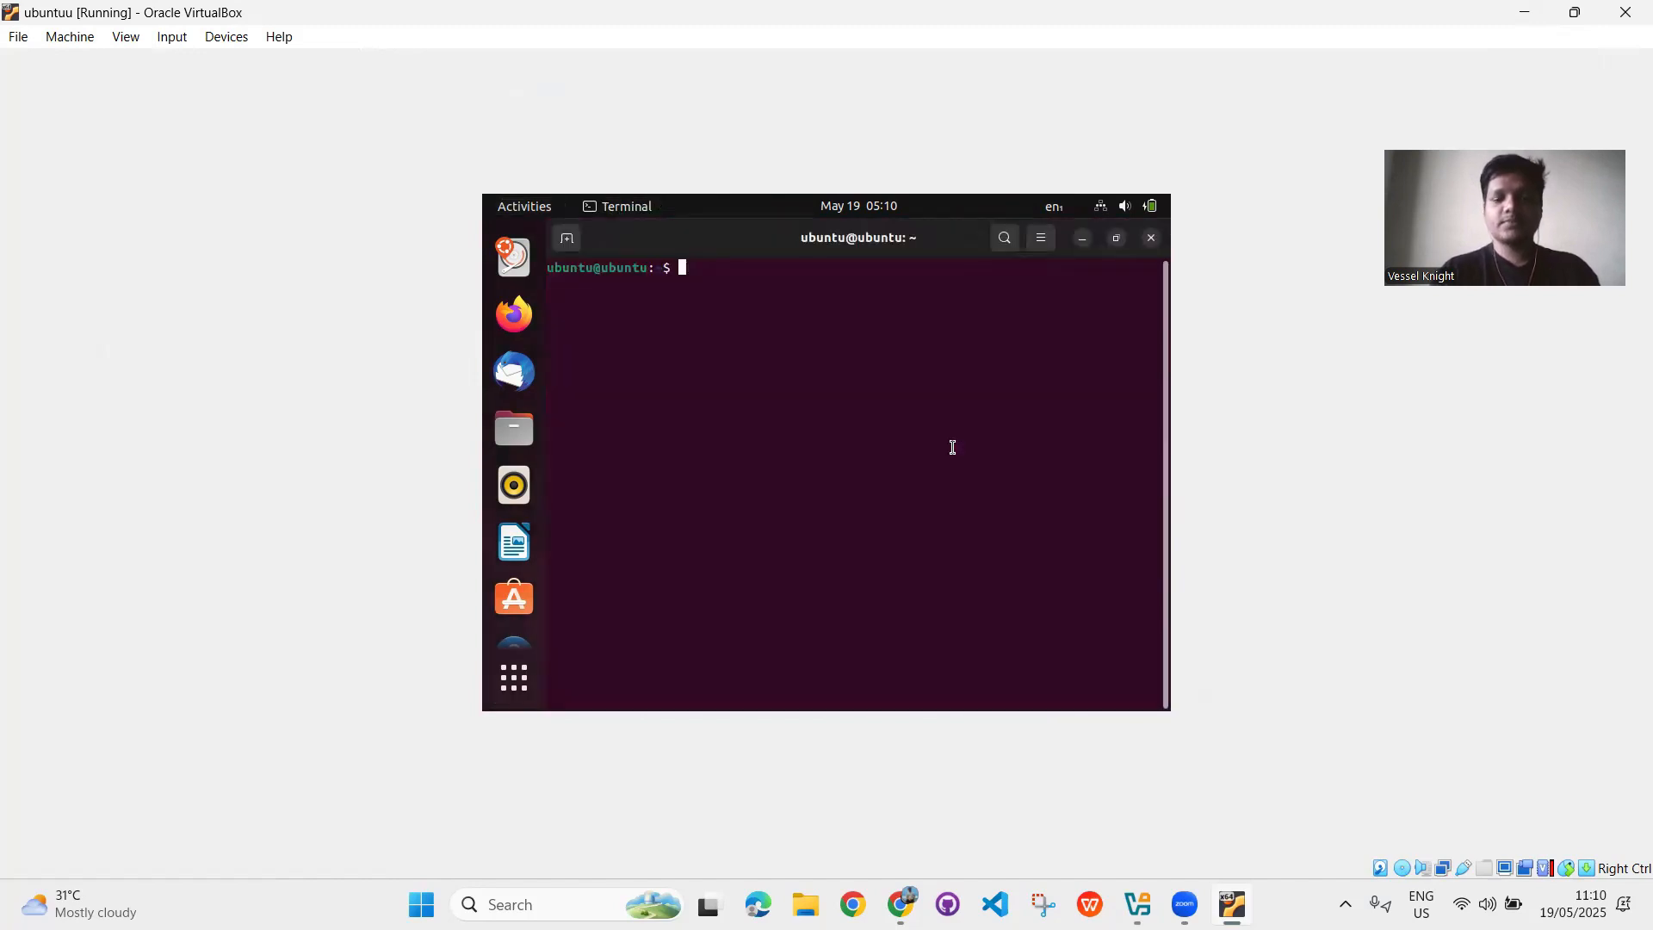
pyautogui.write('ls')
pyautogui.press('Return')
pyautogui.press('Up')
pyautogui.press('Return')
pyautogui.press('Up')
pyautogui.press('Return')
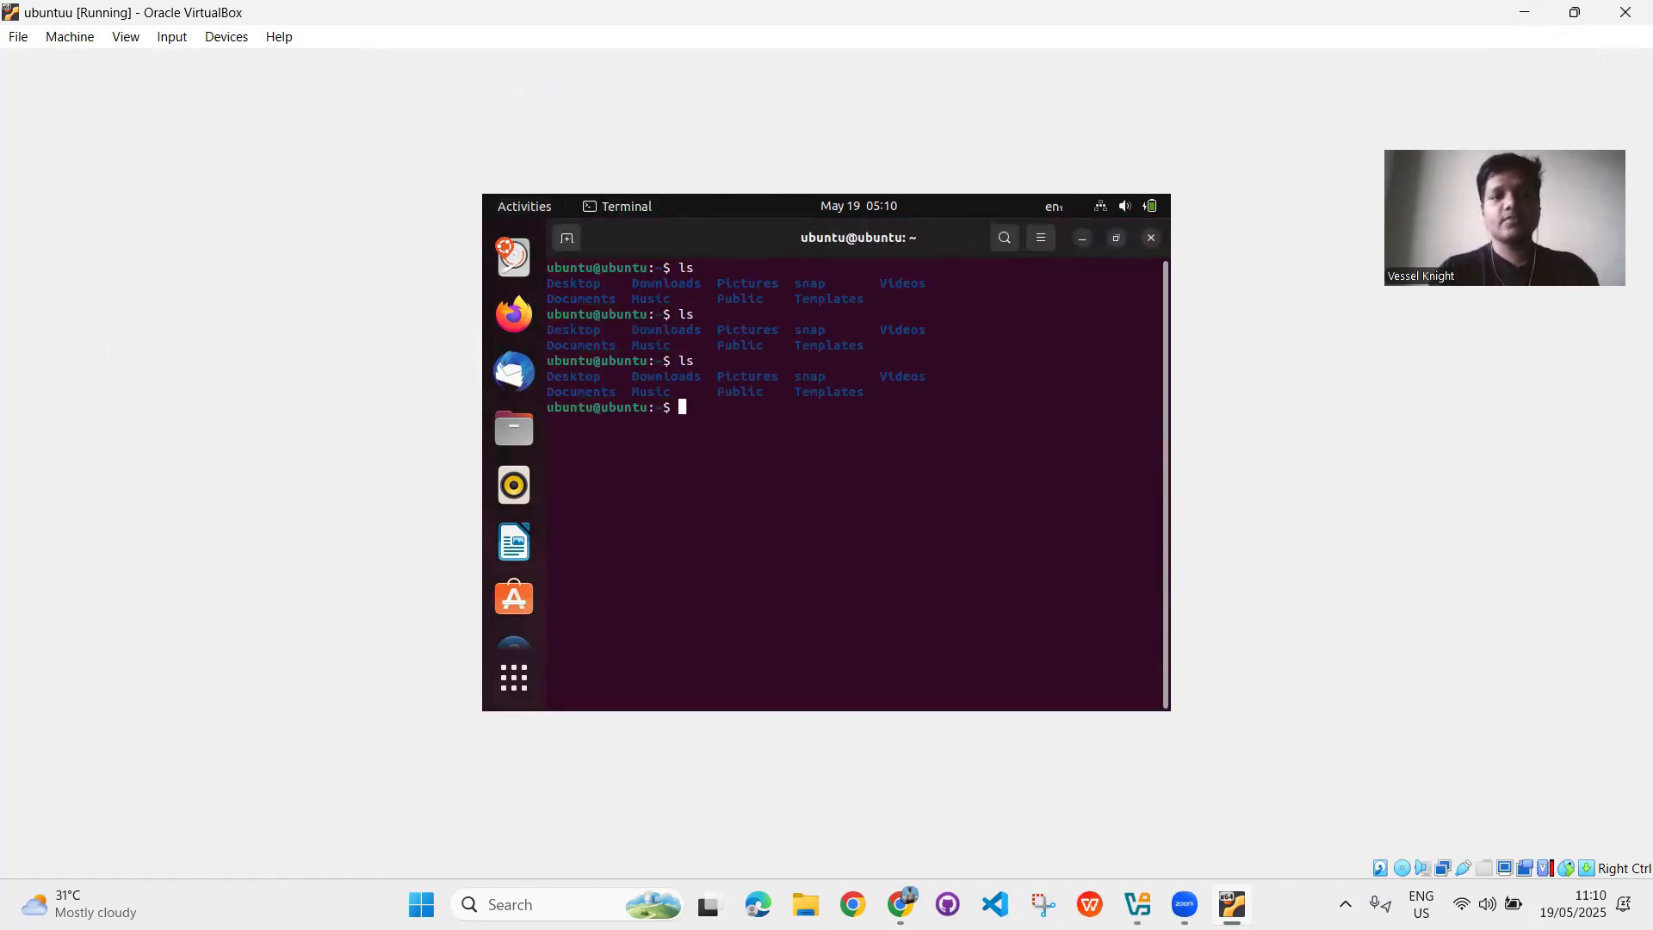
# Change into the Desktop directory with cd Desktop and return to the parent directory with cd ..
pyautogui.write('cd Des')
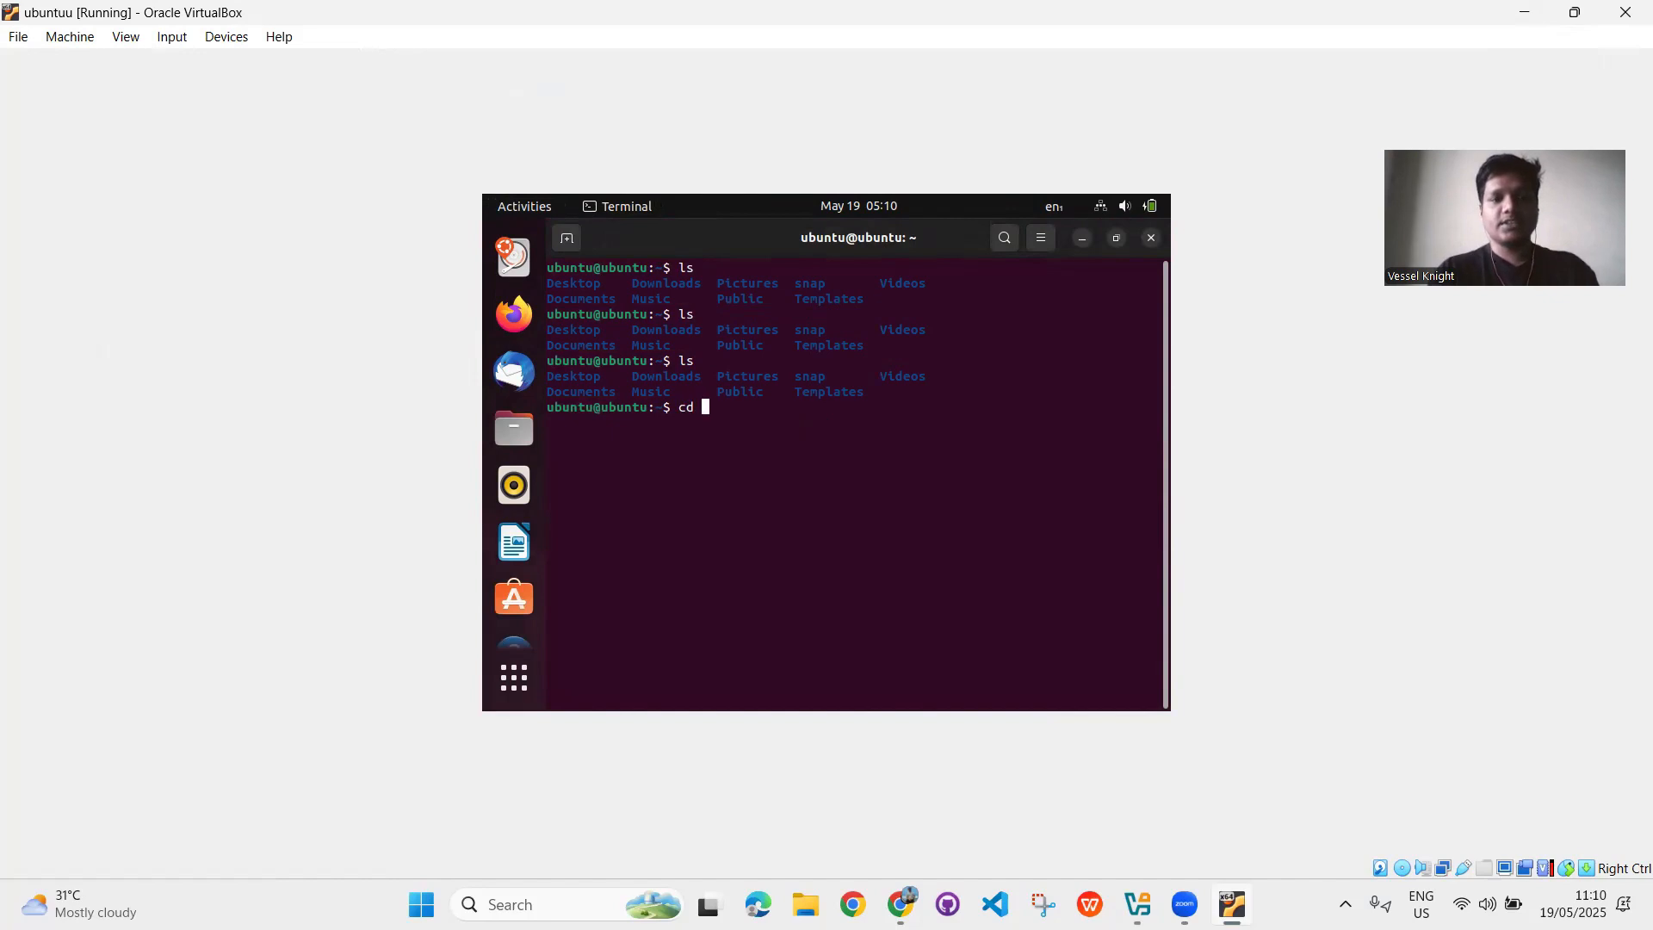
pyautogui.write('ktop')
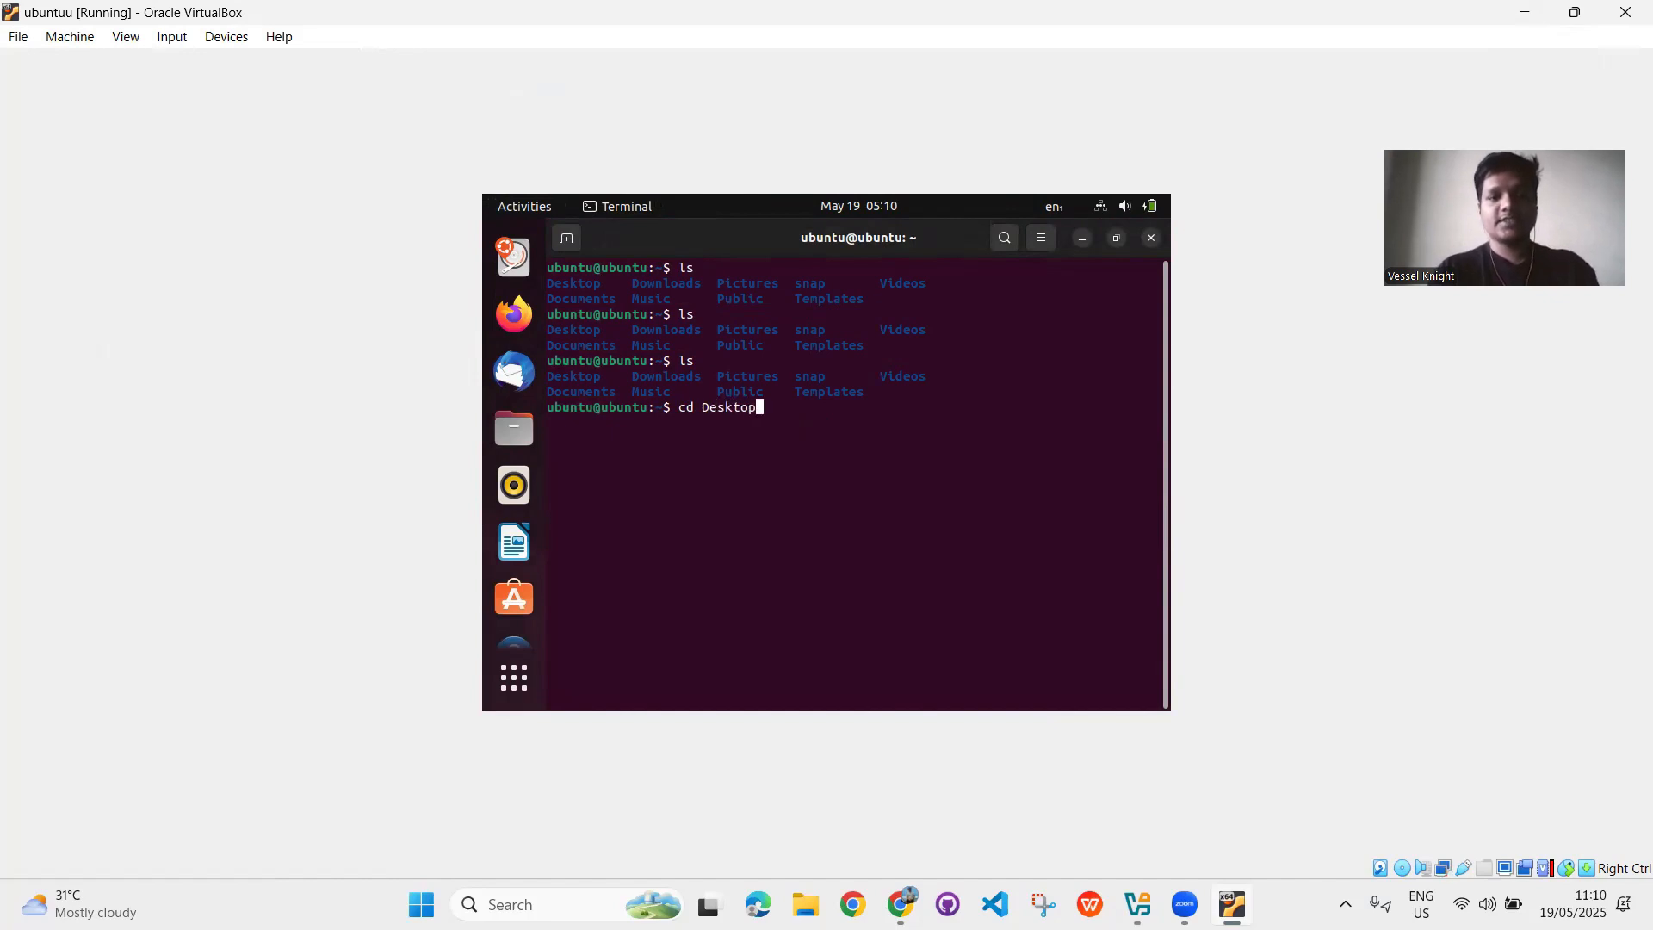
pyautogui.press('Return')
pyautogui.write('cd ..')
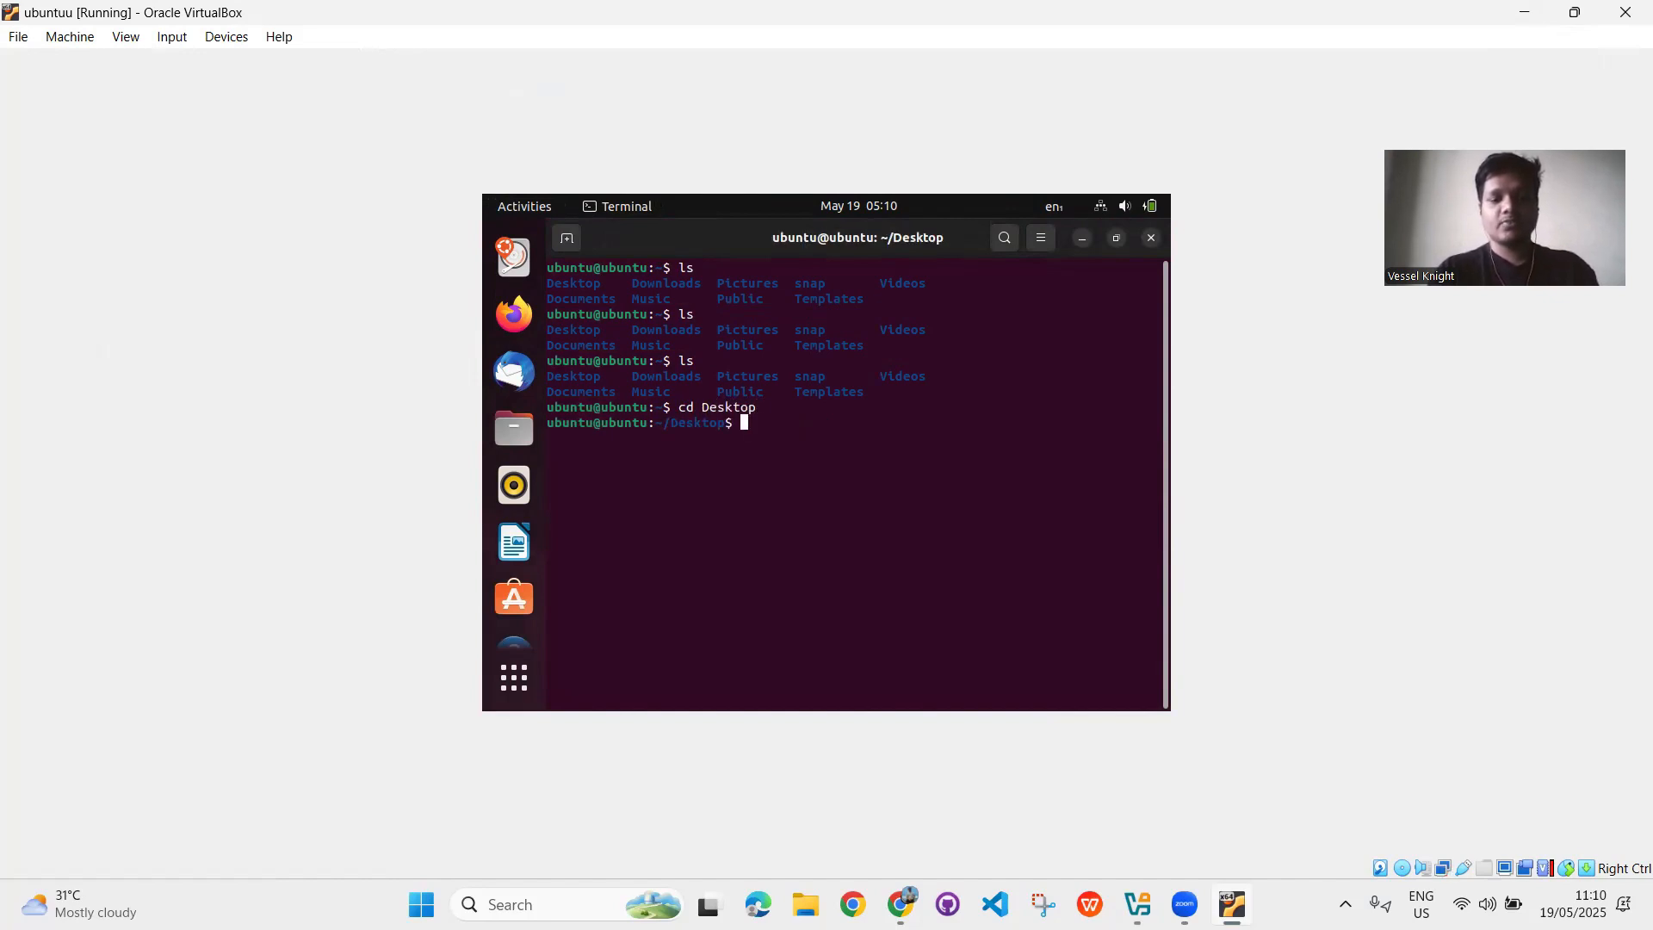
pyautogui.press('Return')
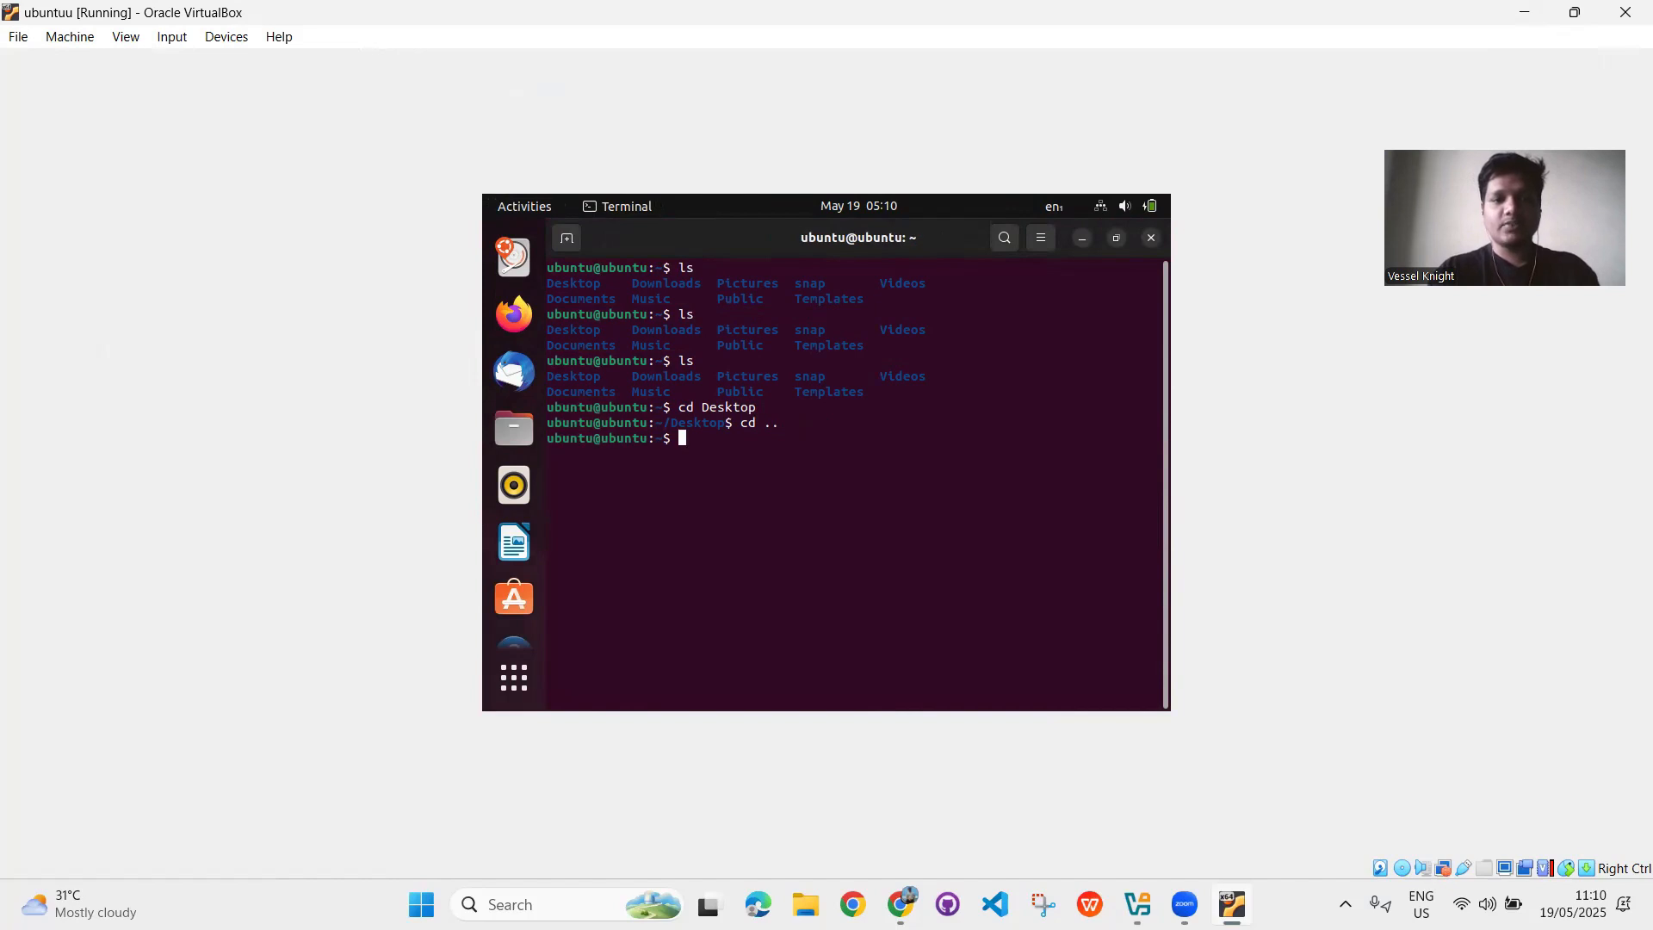
# Switch to a root shell with sudo su and list the current directory's contents with ls
pyautogui.write('sudo su')
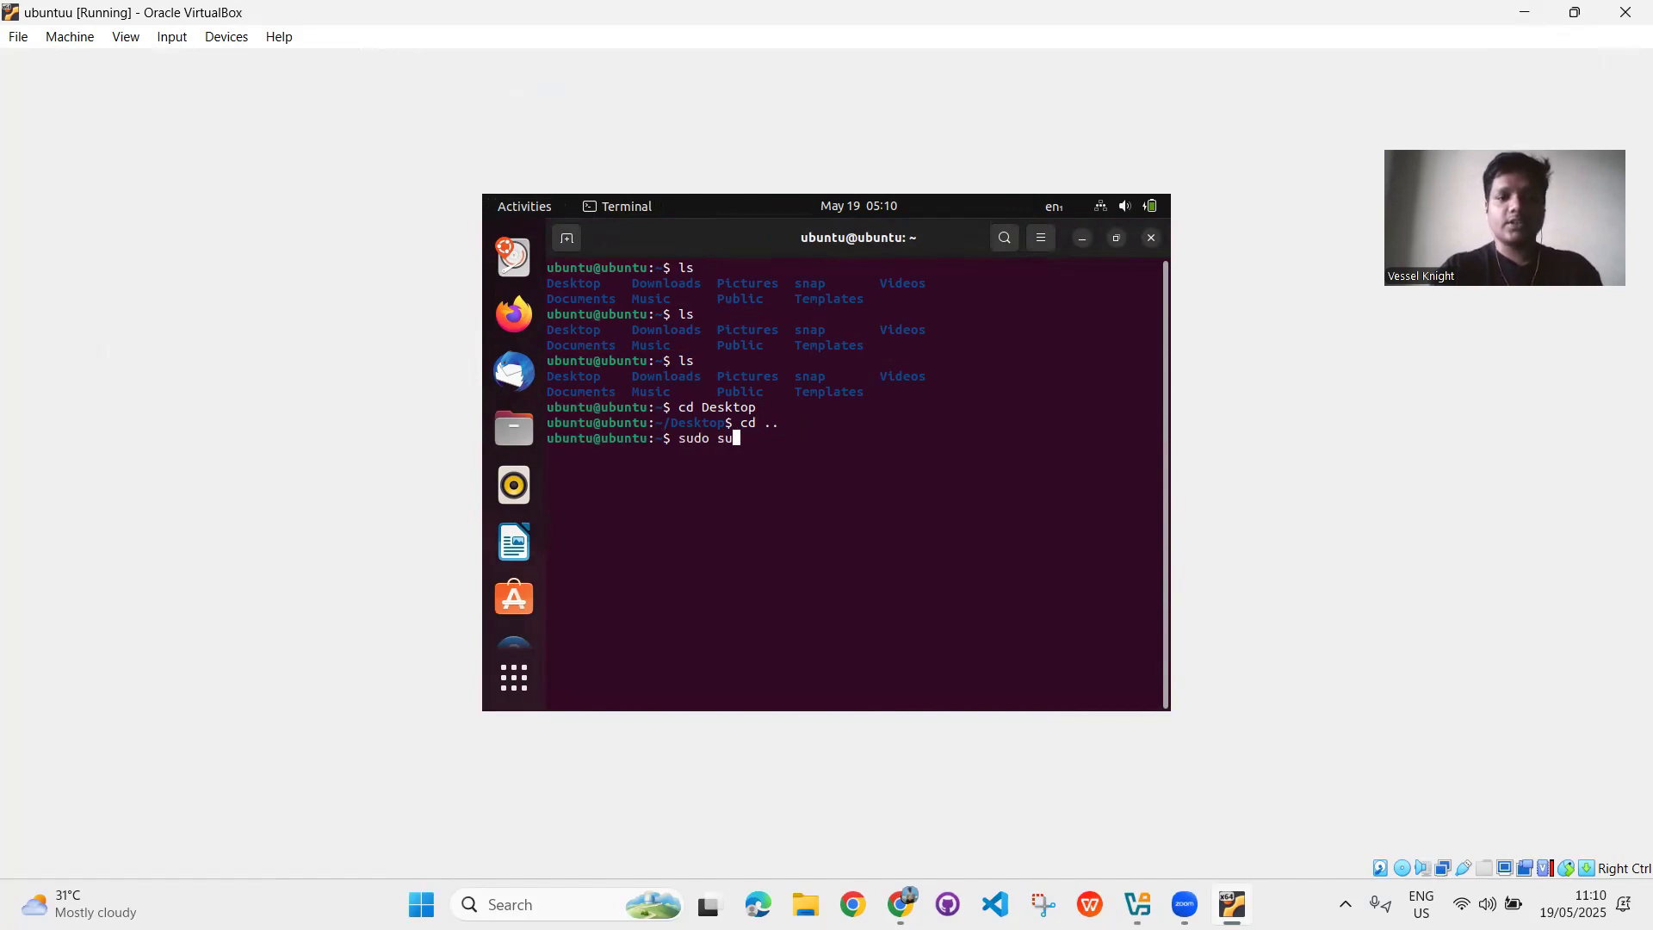
pyautogui.press('Return')
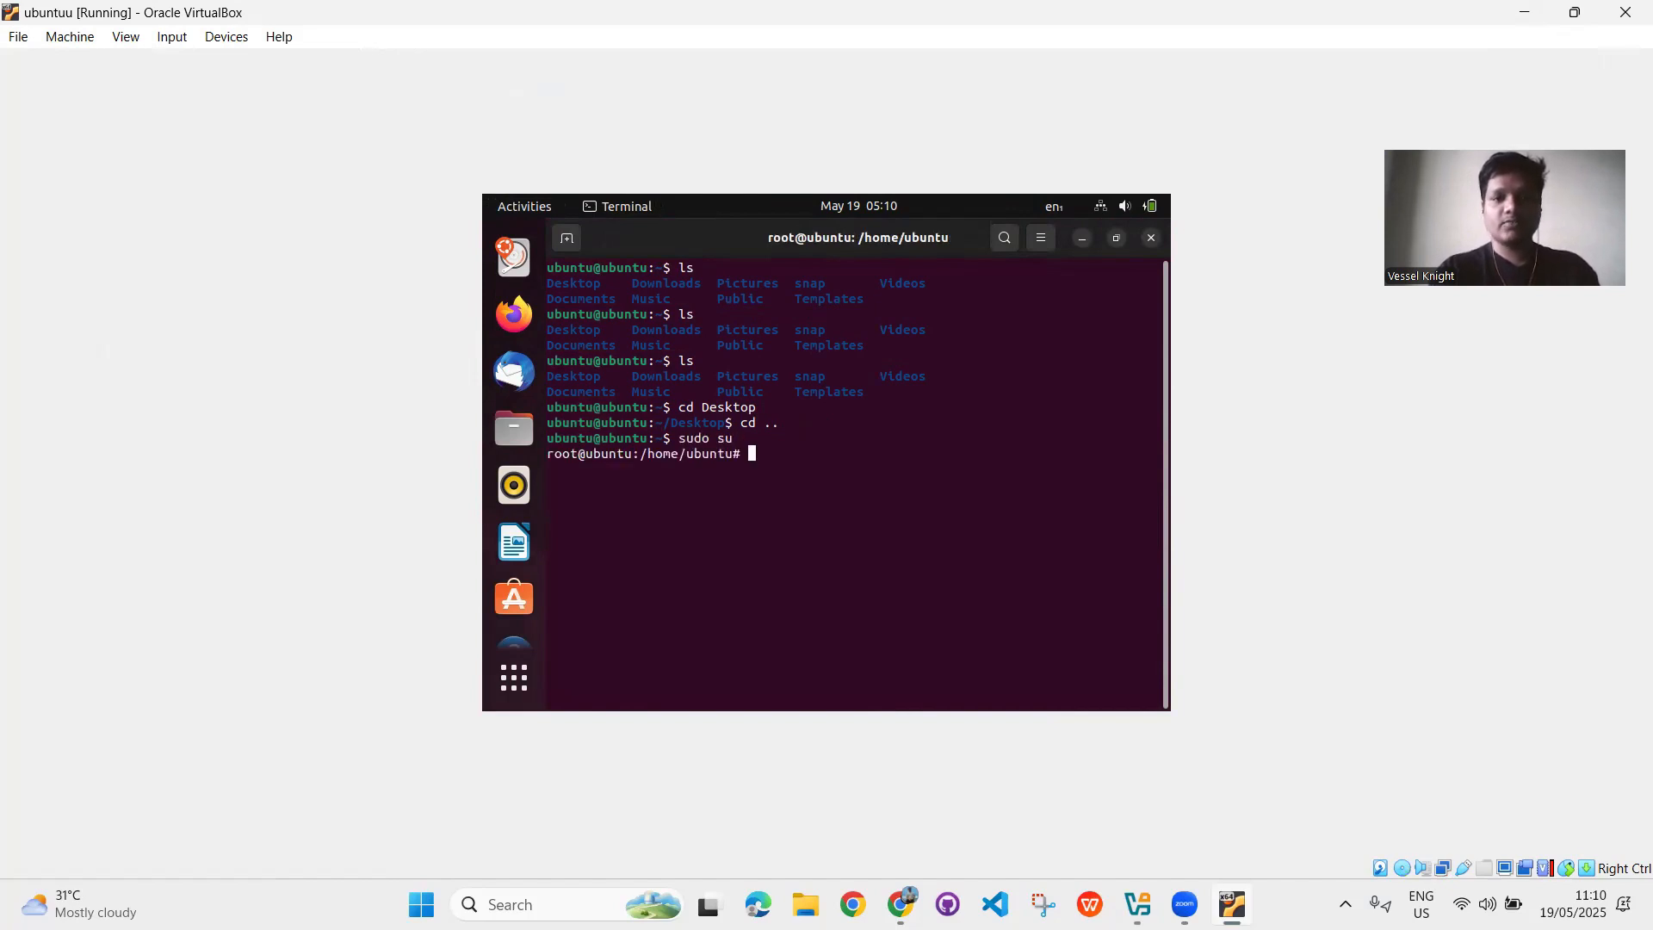
pyautogui.write('ls')
pyautogui.press('Return')
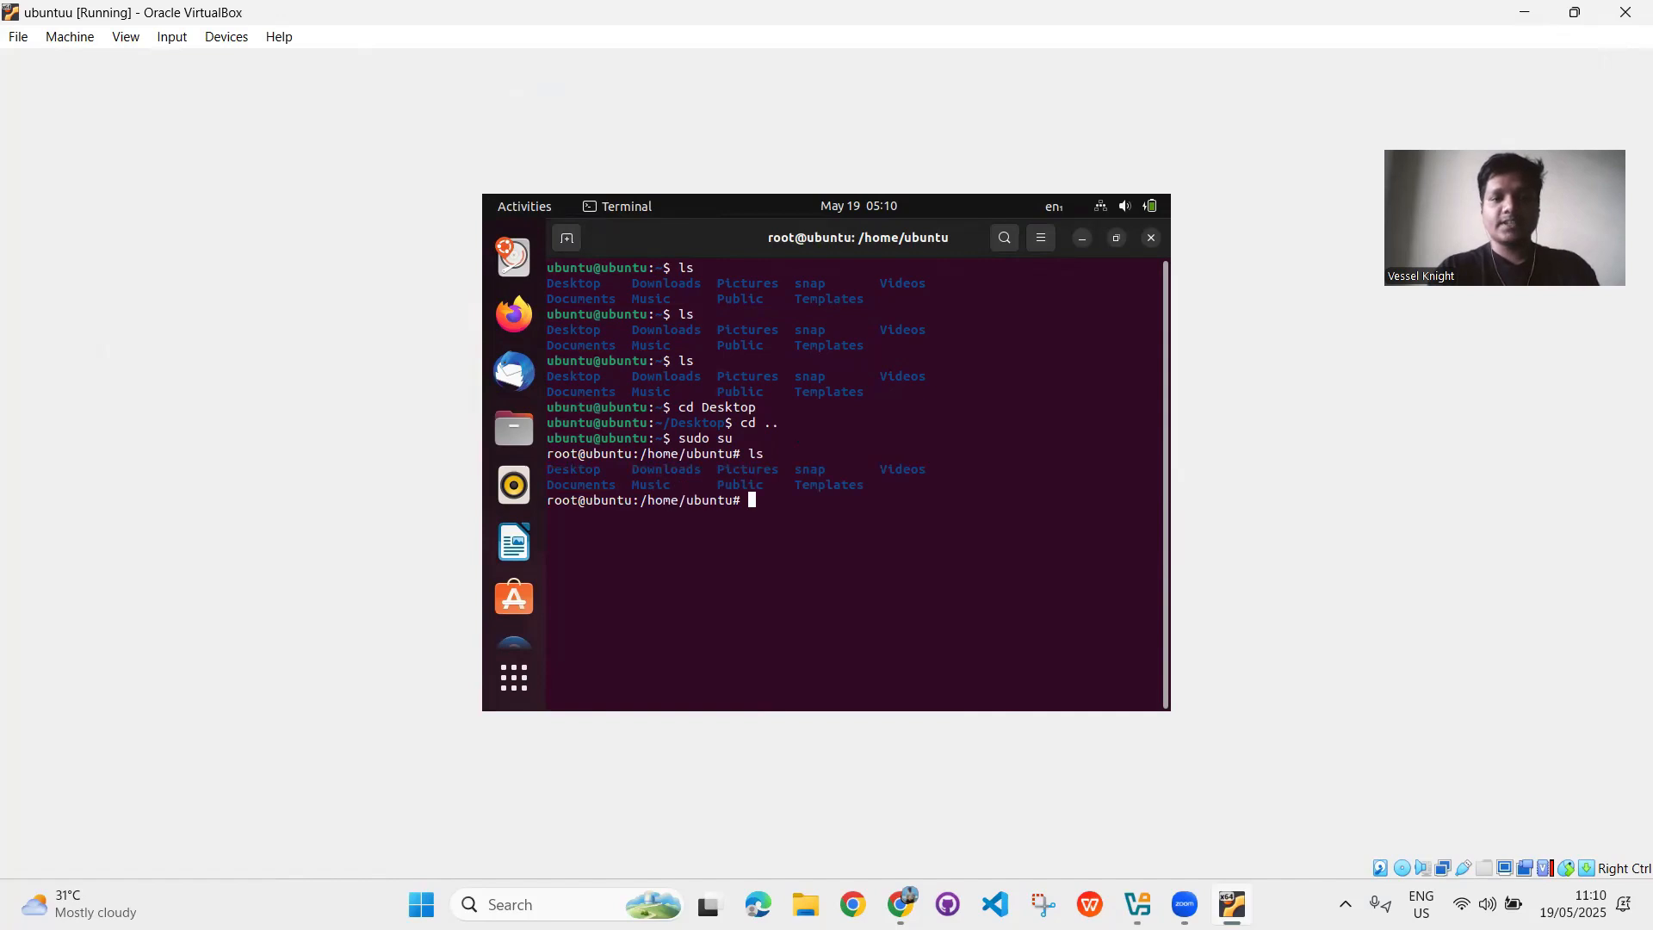